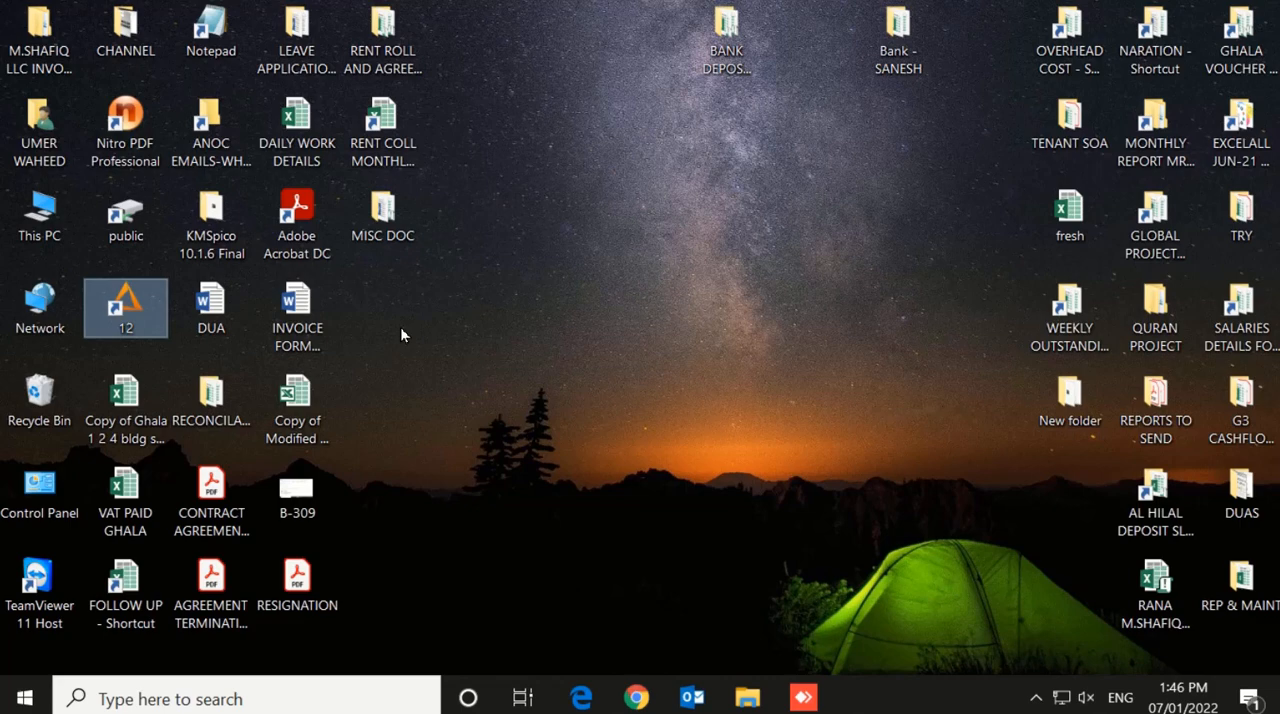
Launch Axpert and sign in to the noclive application by entering the account password
{"action": "double_click", "coordinate": [135, 325]}
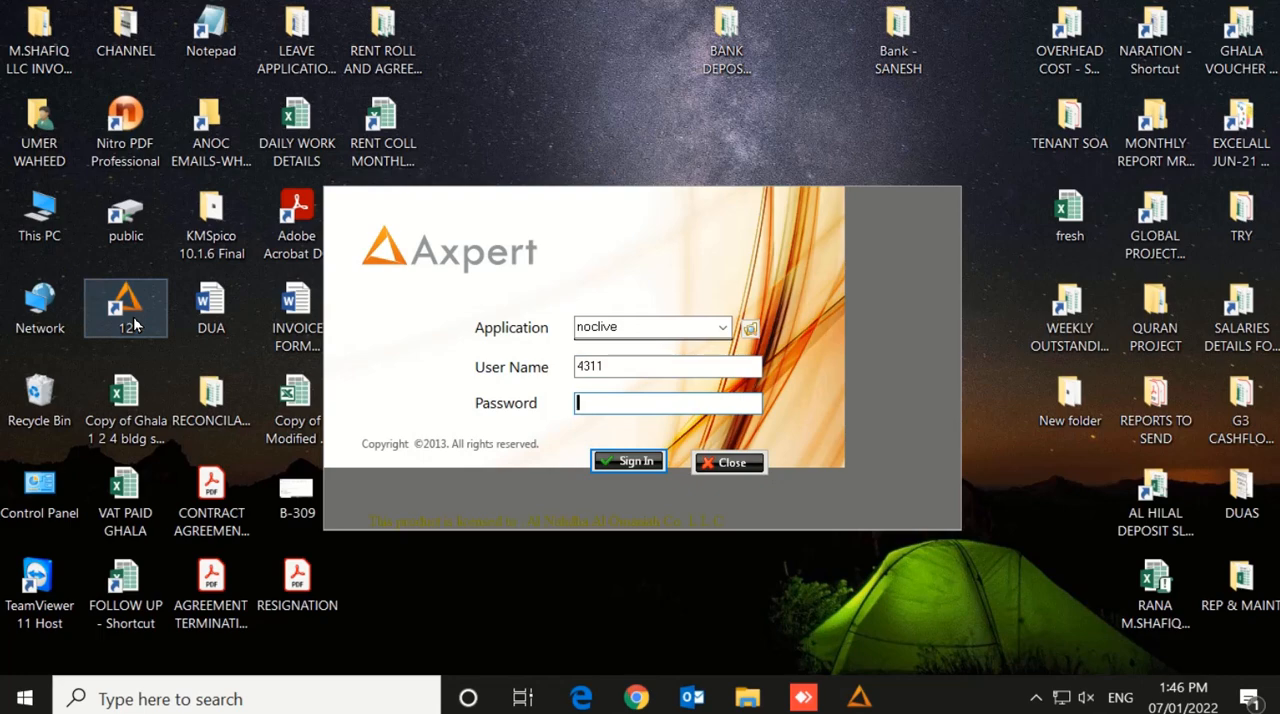
{"action": "type", "text": "•••"}
{"action": "key", "text": "Return"}
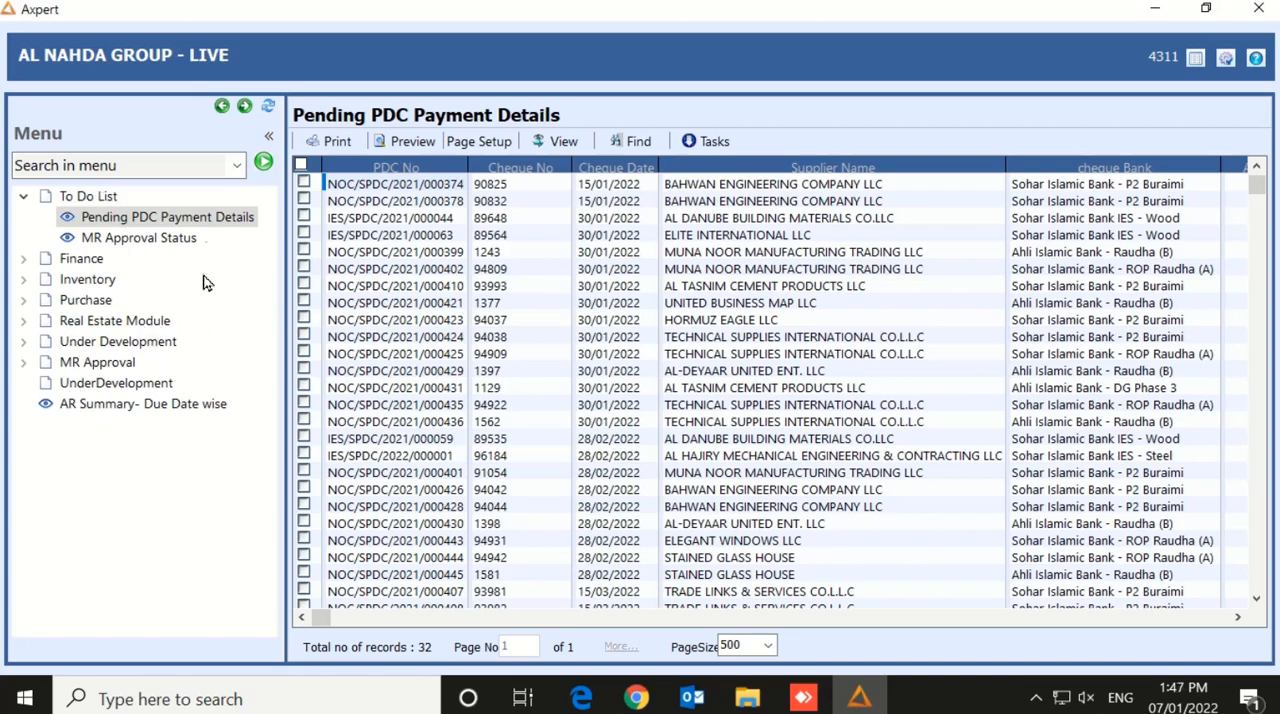
Open the Unit/Flat Master form from the masters of the Real Estate module
{"action": "left_click", "coordinate": [110, 324]}
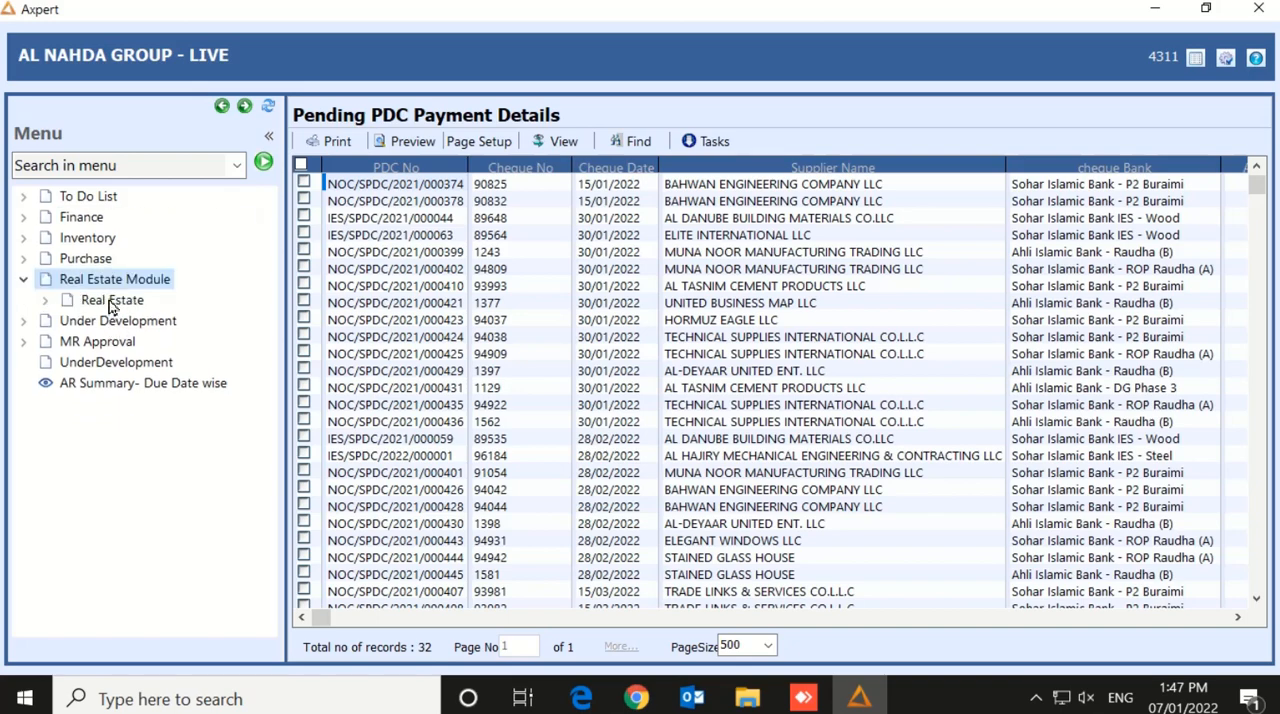
{"action": "left_click", "coordinate": [110, 302]}
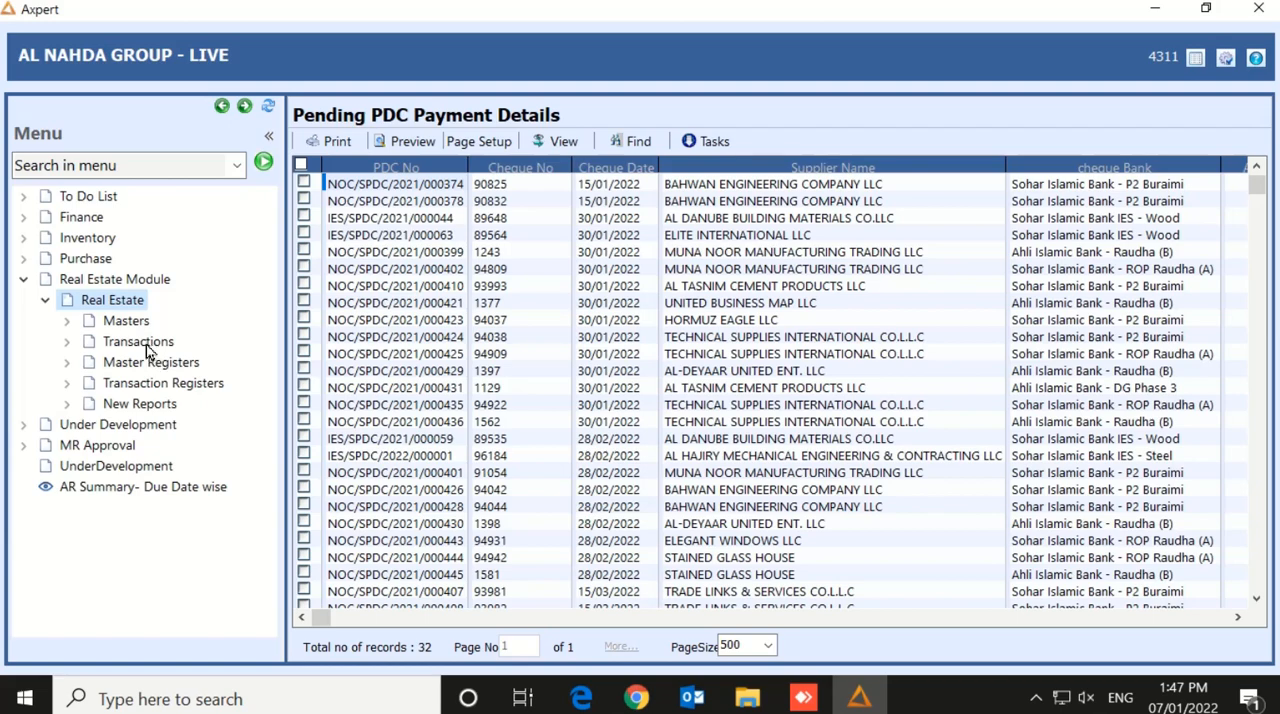
{"action": "left_click", "coordinate": [136, 322]}
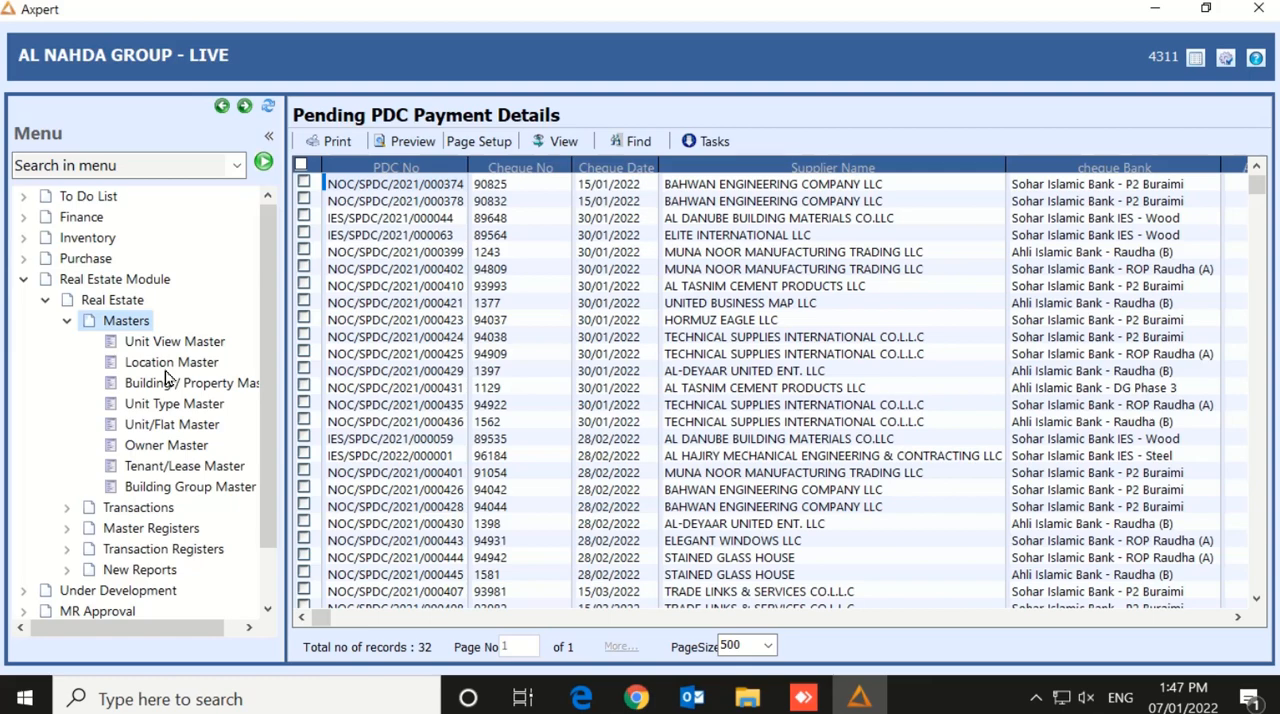
{"action": "left_click", "coordinate": [167, 430]}
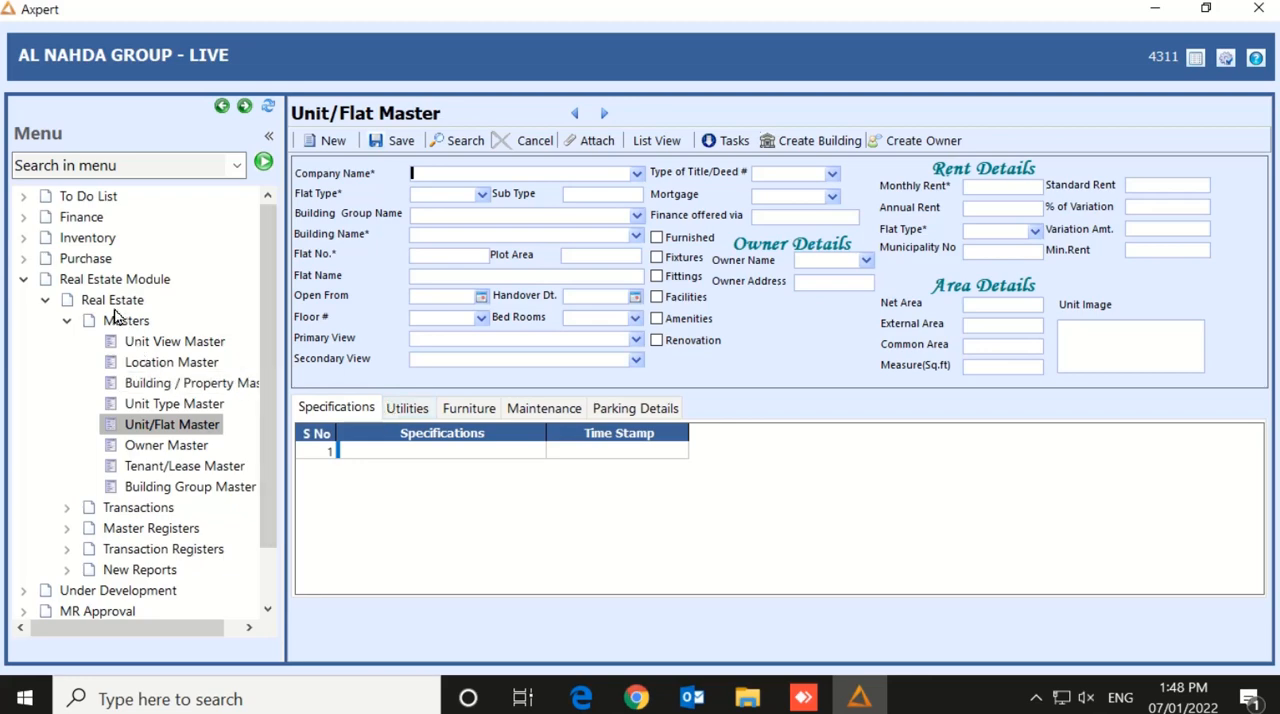
Open the Tenant/Lease Master form and choose the landlord's company as the company name
{"action": "left_click", "coordinate": [177, 474]}
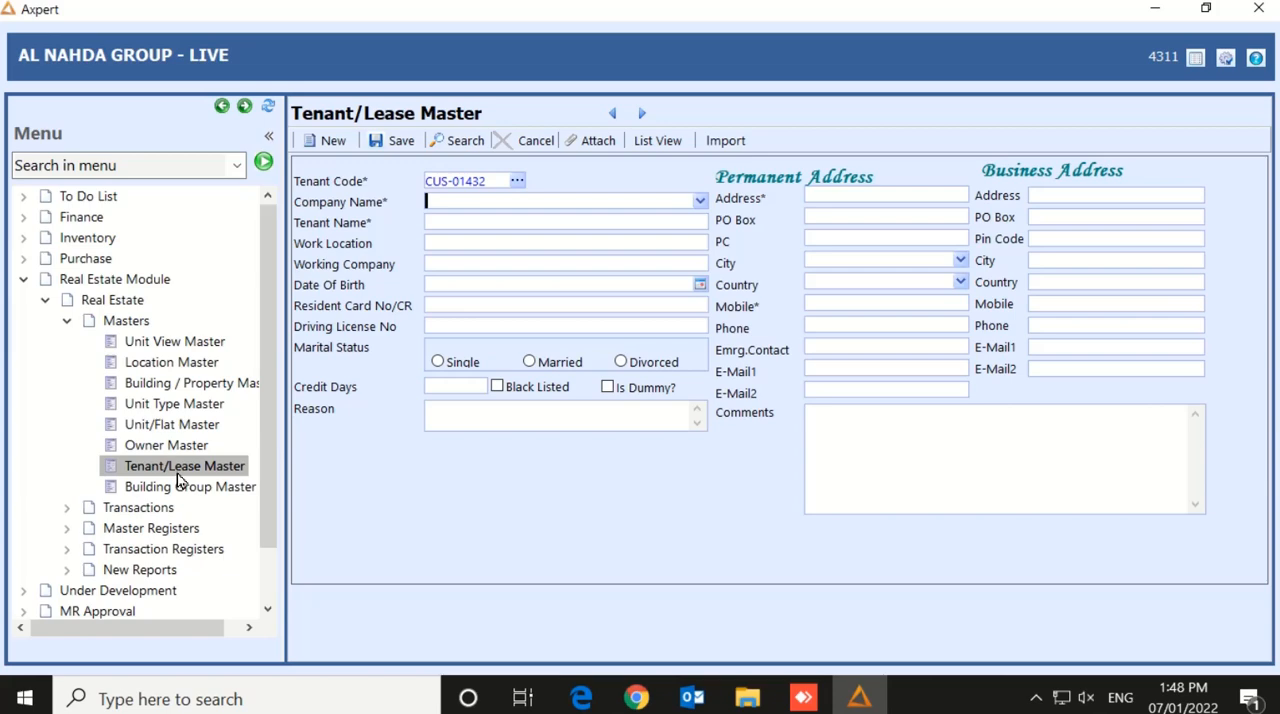
{"action": "type", "text": "hamed"}
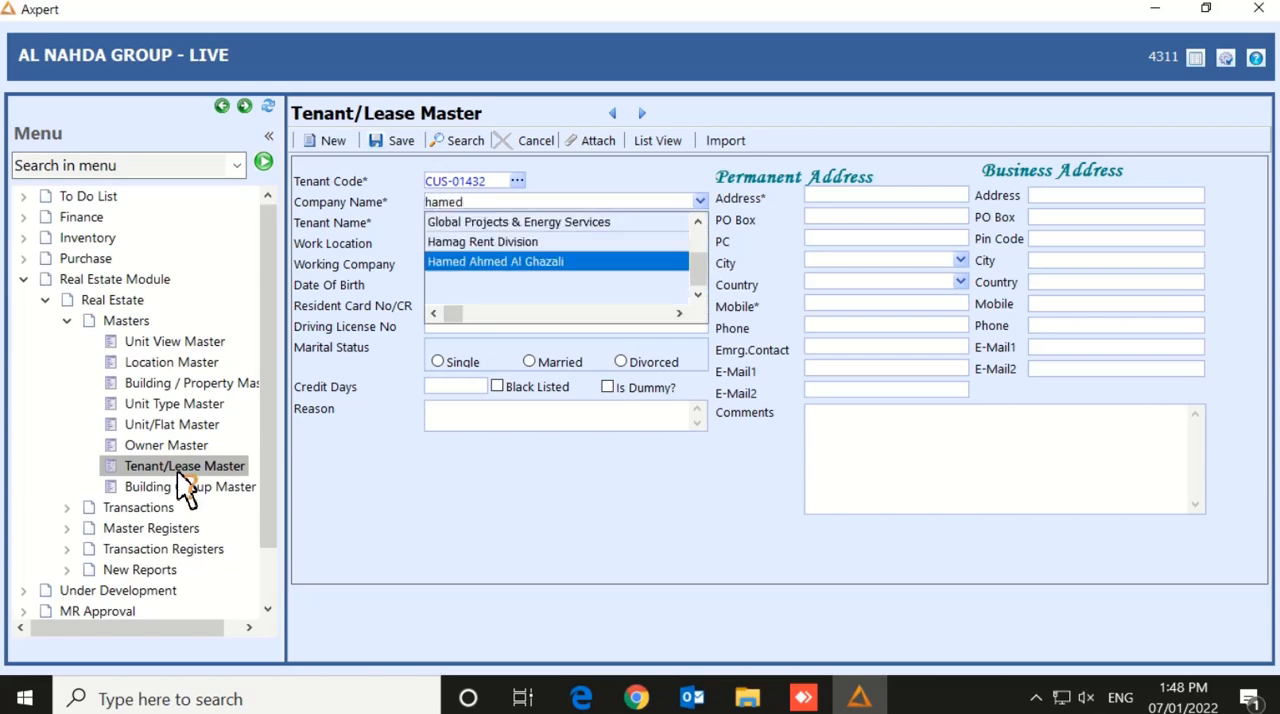
{"action": "key", "text": "Return"}
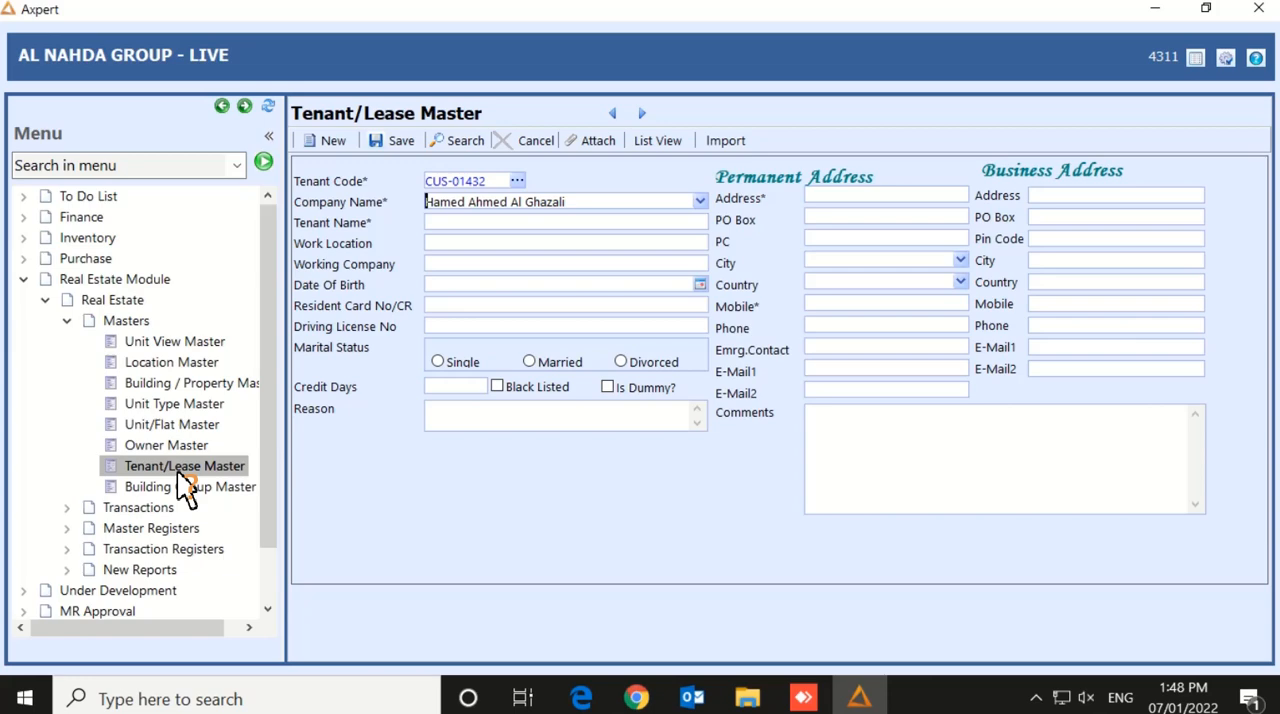
Enter the tenant's full name in capitals, followed by the unit reference 94/32
{"action": "key", "text": "Tab"}
{"action": "type", "text": "94"}
{"action": "type", "text": "/32"}
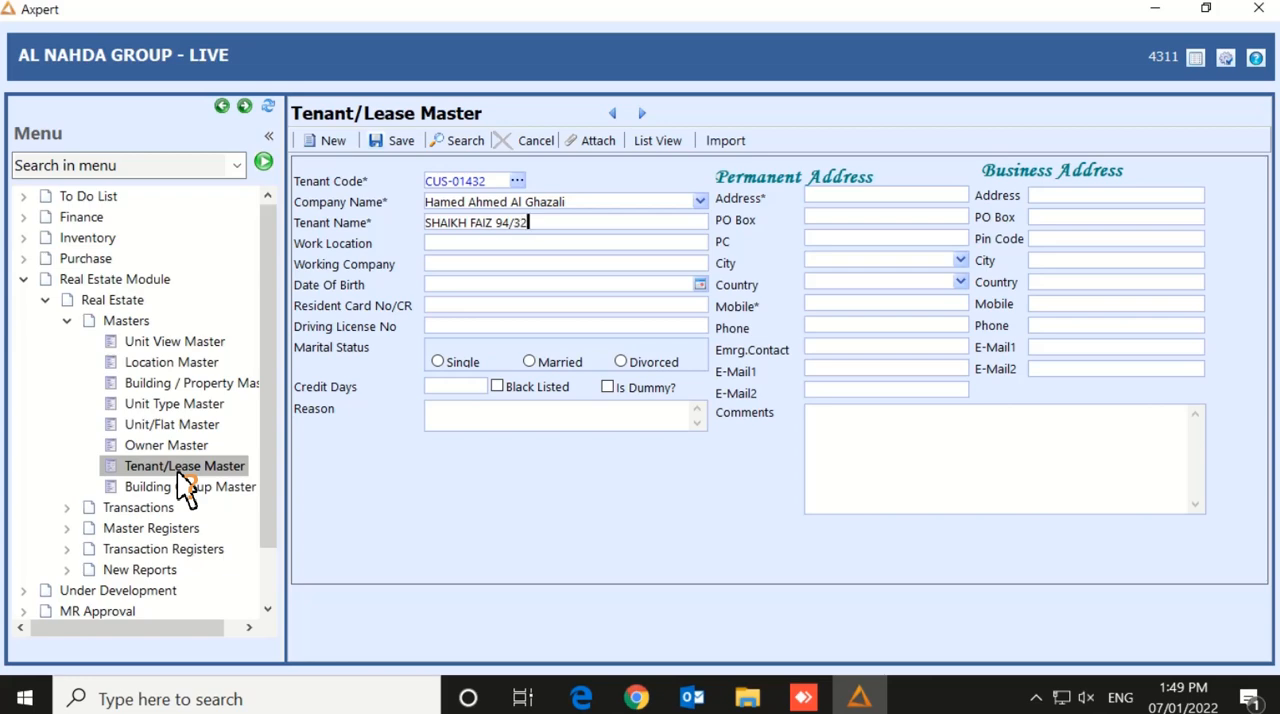
Set the tenant's work location to MUSCAT and the working company to JUBILENT
{"action": "key", "text": "Tab"}
{"action": "type", "text": "MUSCAT"}
{"action": "key", "text": "Tab"}
{"action": "type", "text": "JUBILENT"}
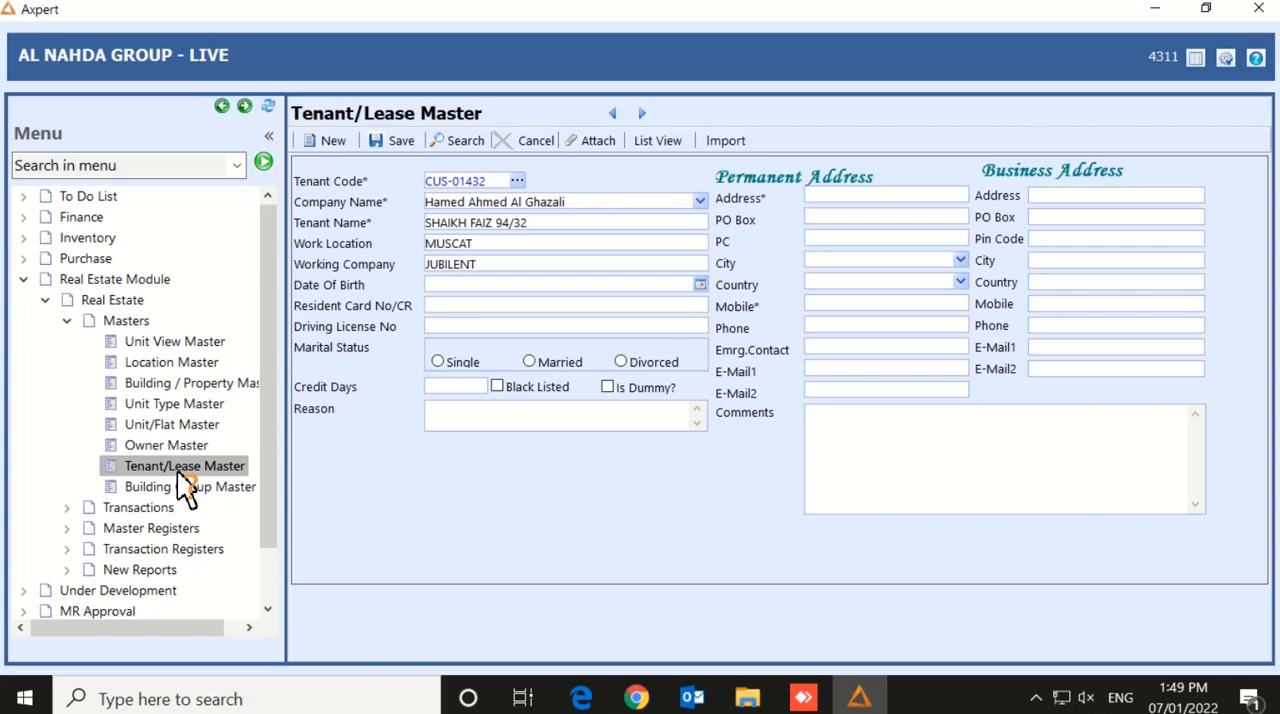
Enter the tenant's resident card number and set the marital status to Single, leaving date of birth and driving license blank
{"action": "key", "text": "Tab"}
{"action": "key", "text": "Tab"}
{"action": "key", "text": "Tab"}
{"action": "key", "text": "Tab"}
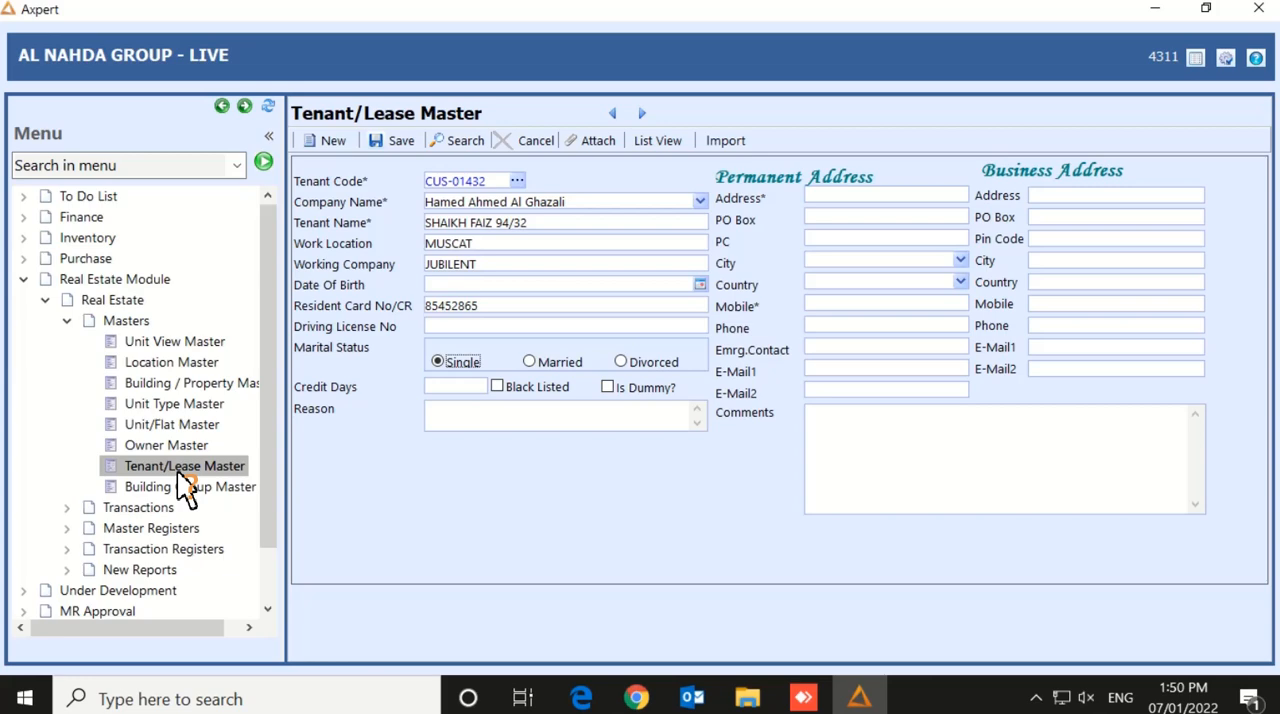
{"action": "key", "text": "Tab"}
{"action": "key", "text": "Tab"}
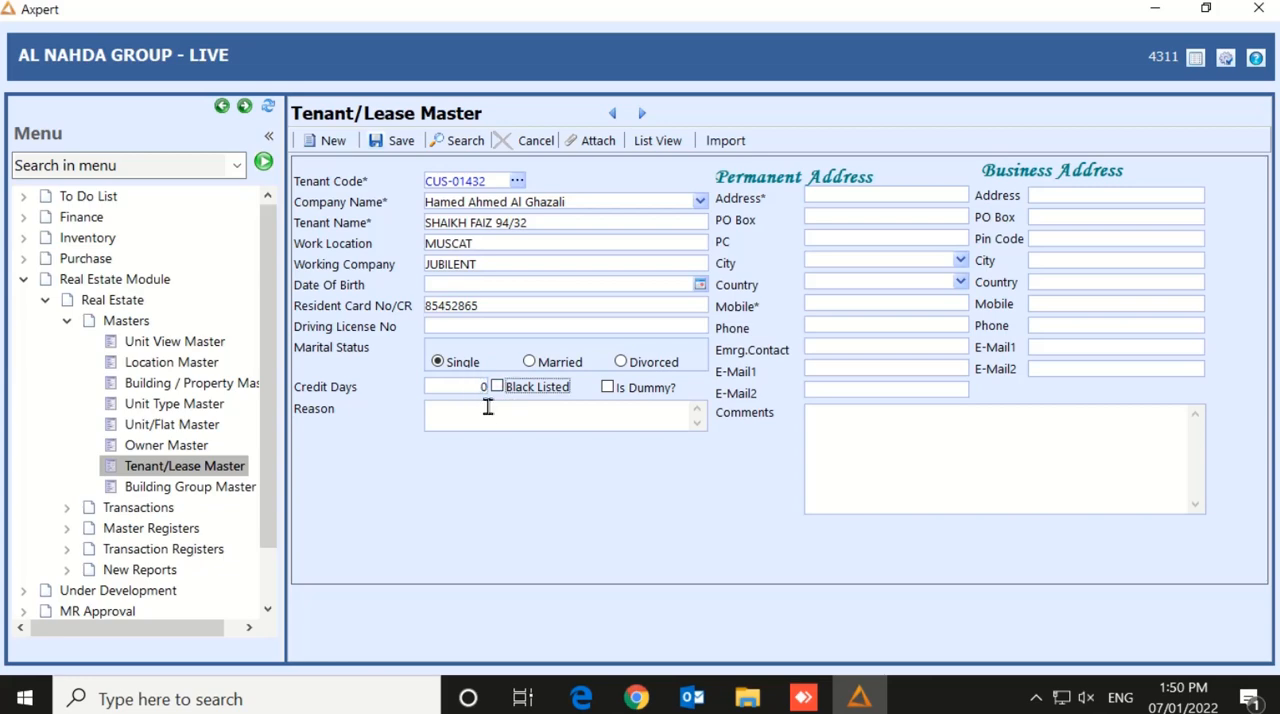
{"action": "key", "text": "Tab"}
{"action": "key", "text": "Tab"}
Fill in the tenant's permanent address, PO box and postal code
{"action": "left_click", "coordinate": [847, 195]}
{"action": "type", "text": "GHAL 4"}
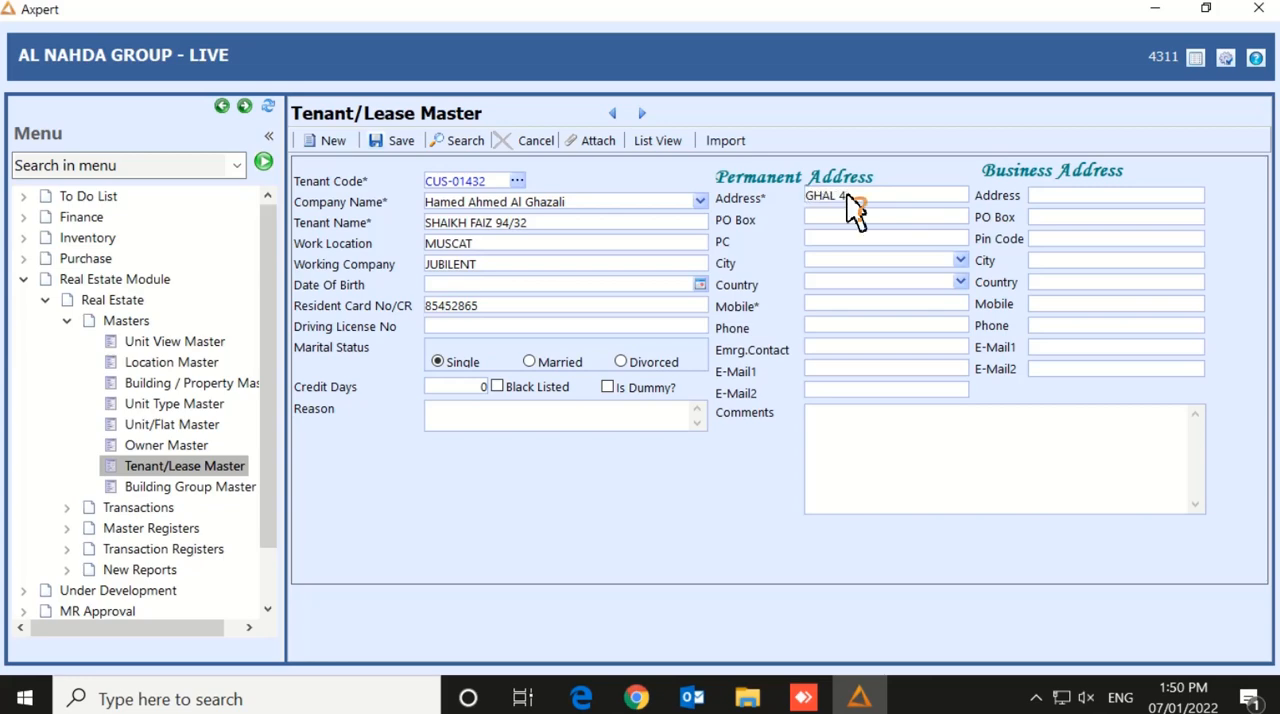
{"action": "key", "text": "Tab"}
{"action": "type", "text": "52"}
{"action": "key", "text": "Tab"}
{"action": "type", "text": "130"}
Set the permanent address city to MUSCAT and the country to SULTANATE OF OMAN
{"action": "key", "text": "Tab"}
{"action": "type", "text": "MUS"}
{"action": "key", "text": "Return"}
{"action": "key", "text": "Tab"}
{"action": "type", "text": "SUL"}
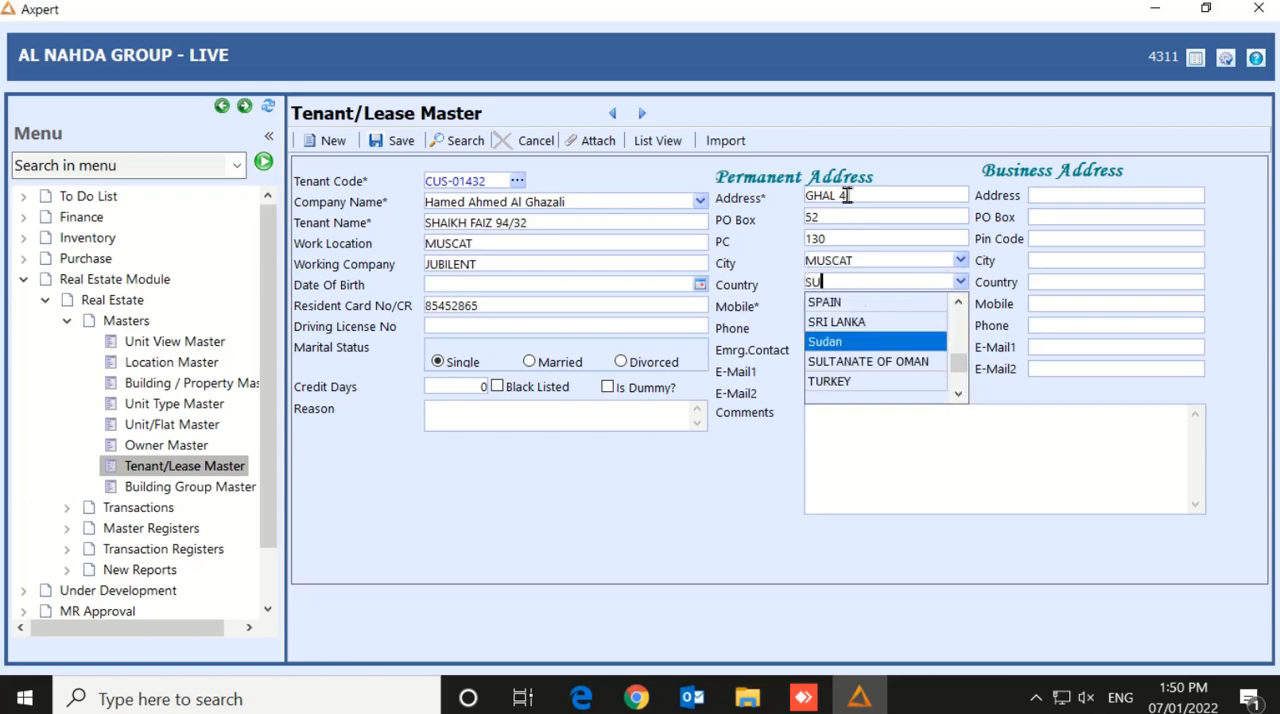
{"action": "key", "text": "Return"}
{"action": "key", "text": "Tab"}
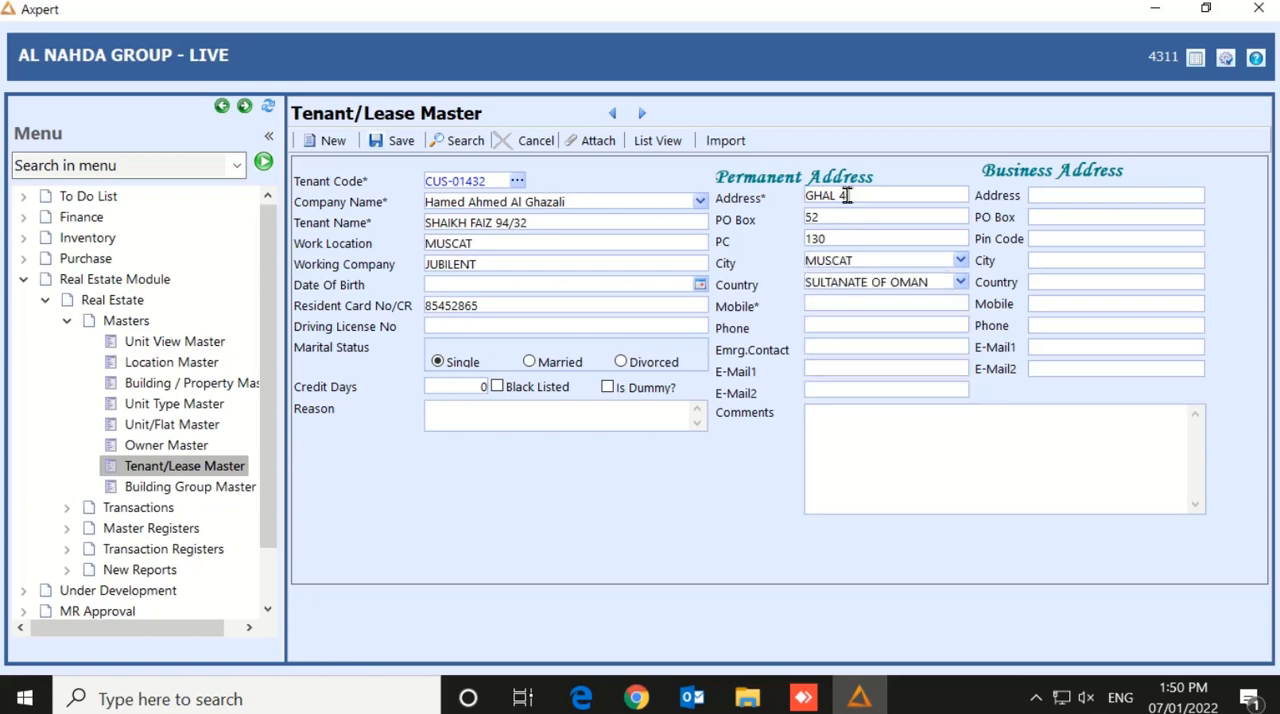
Enter the tenant's mobile number and emergency contact number, leaving the phone field blank
{"action": "type", "text": "99104874"}
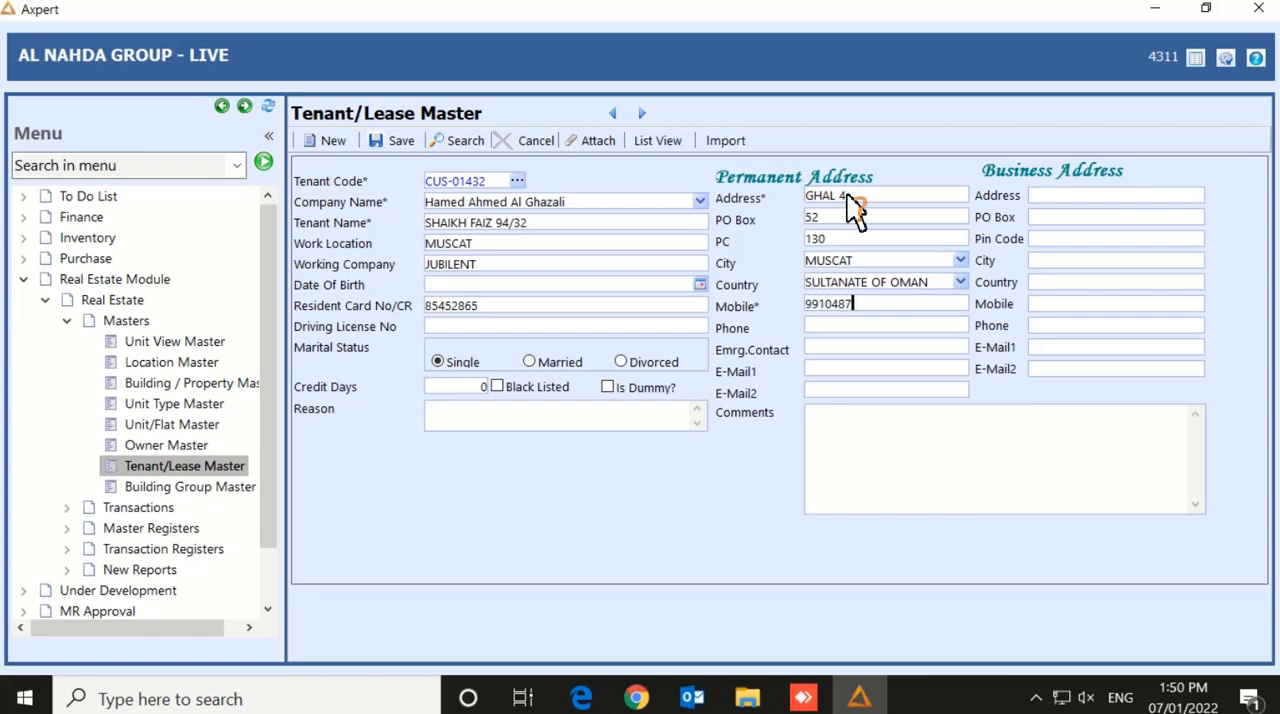
{"action": "left_click", "coordinate": [912, 327]}
{"action": "left_click", "coordinate": [885, 350]}
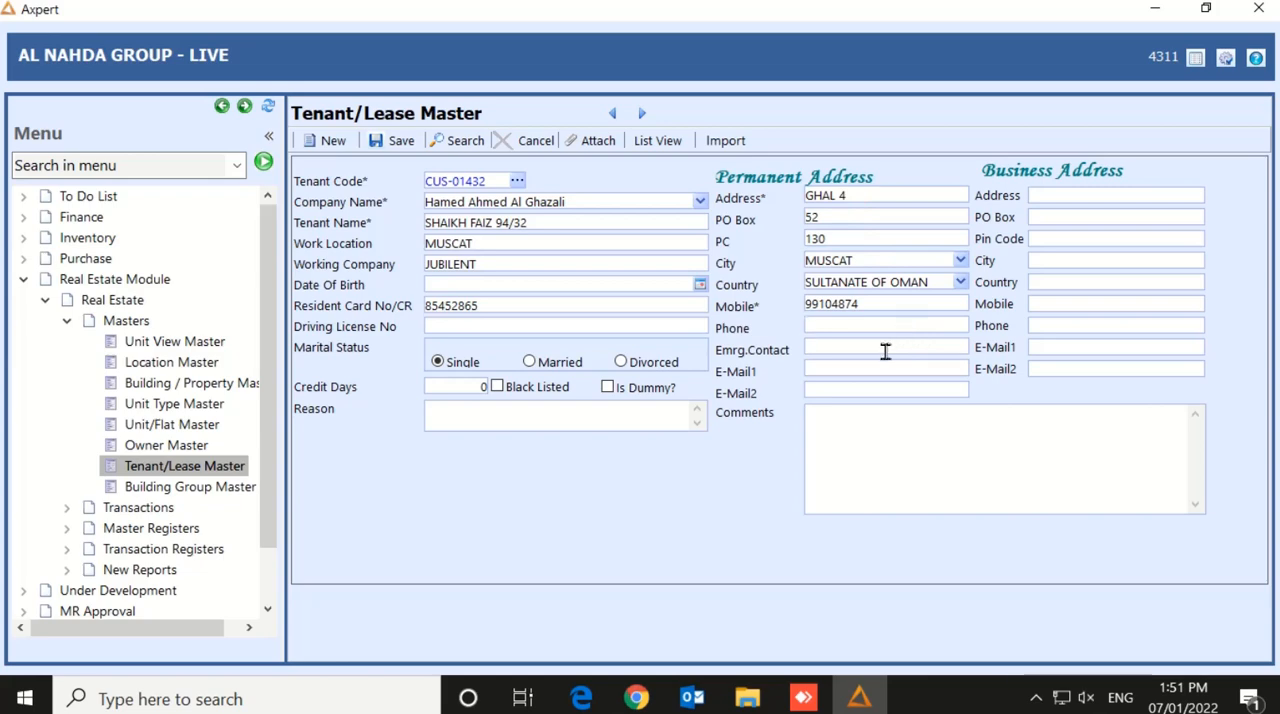
{"action": "type", "text": "85478595"}
Fill in the tenant's first e-mail address and save the tenant record
{"action": "key", "text": "Tab"}
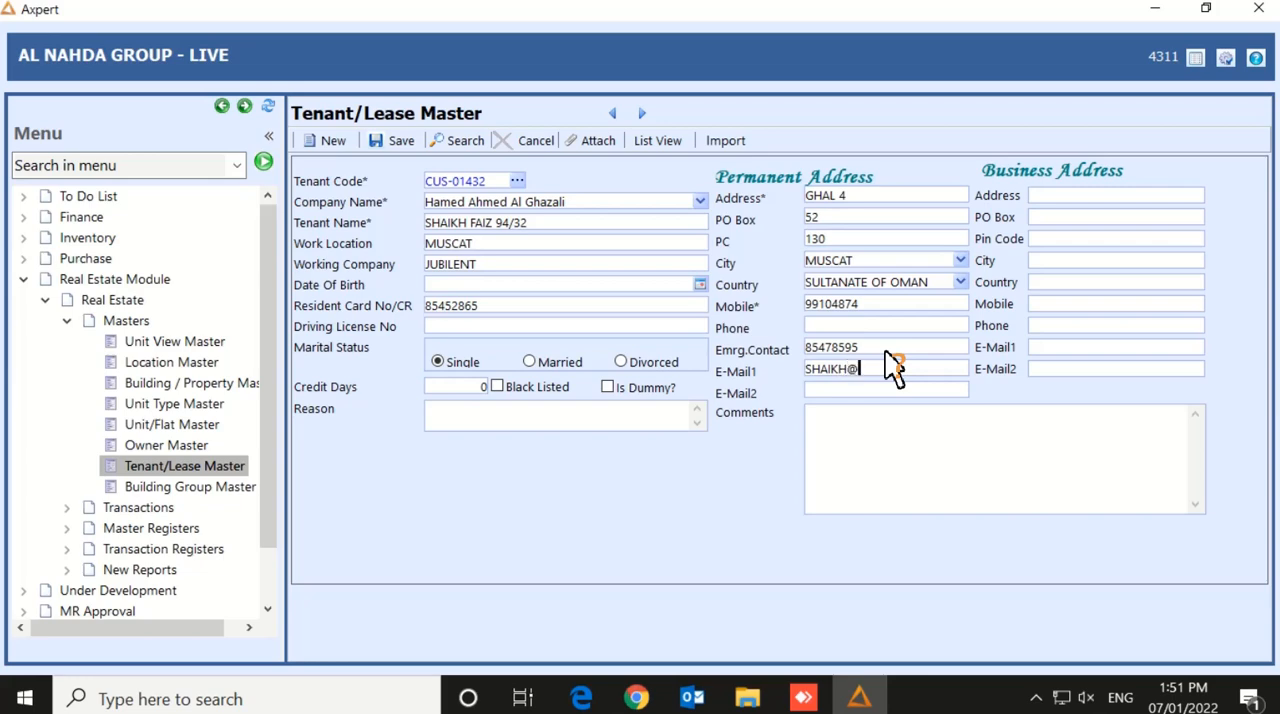
{"action": "key", "text": "Tab"}
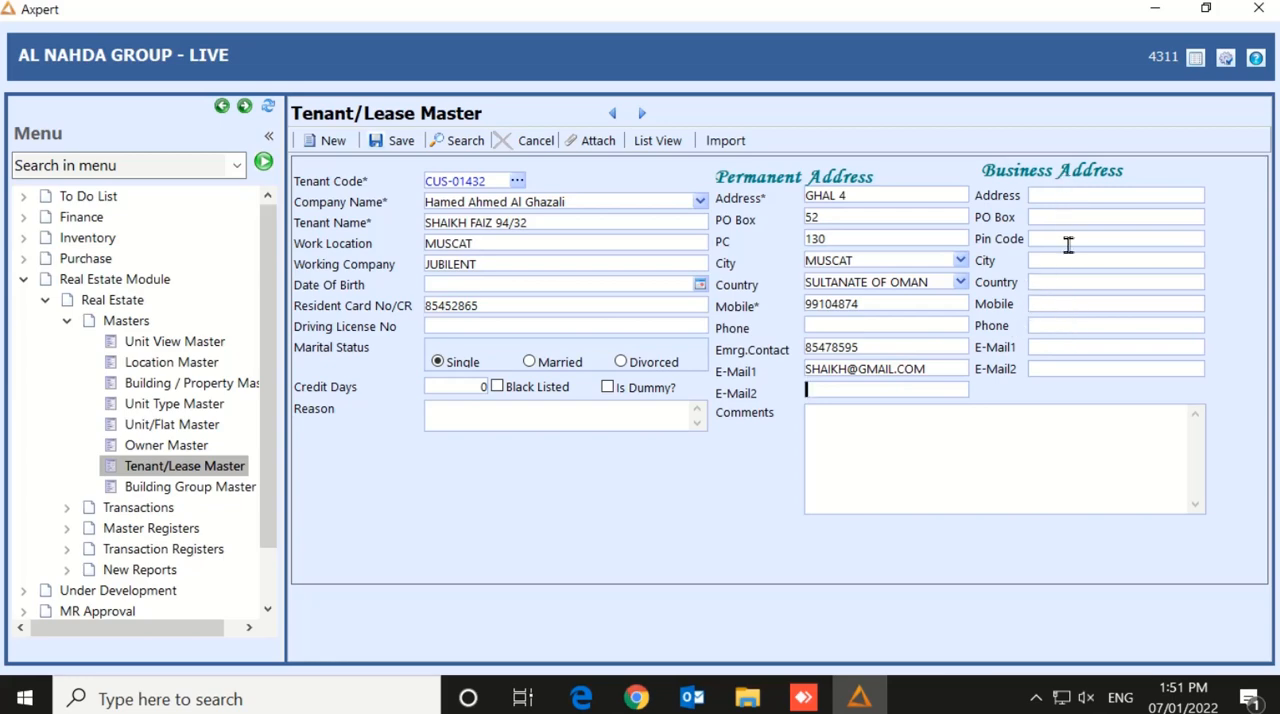
{"action": "left_click", "coordinate": [391, 143]}
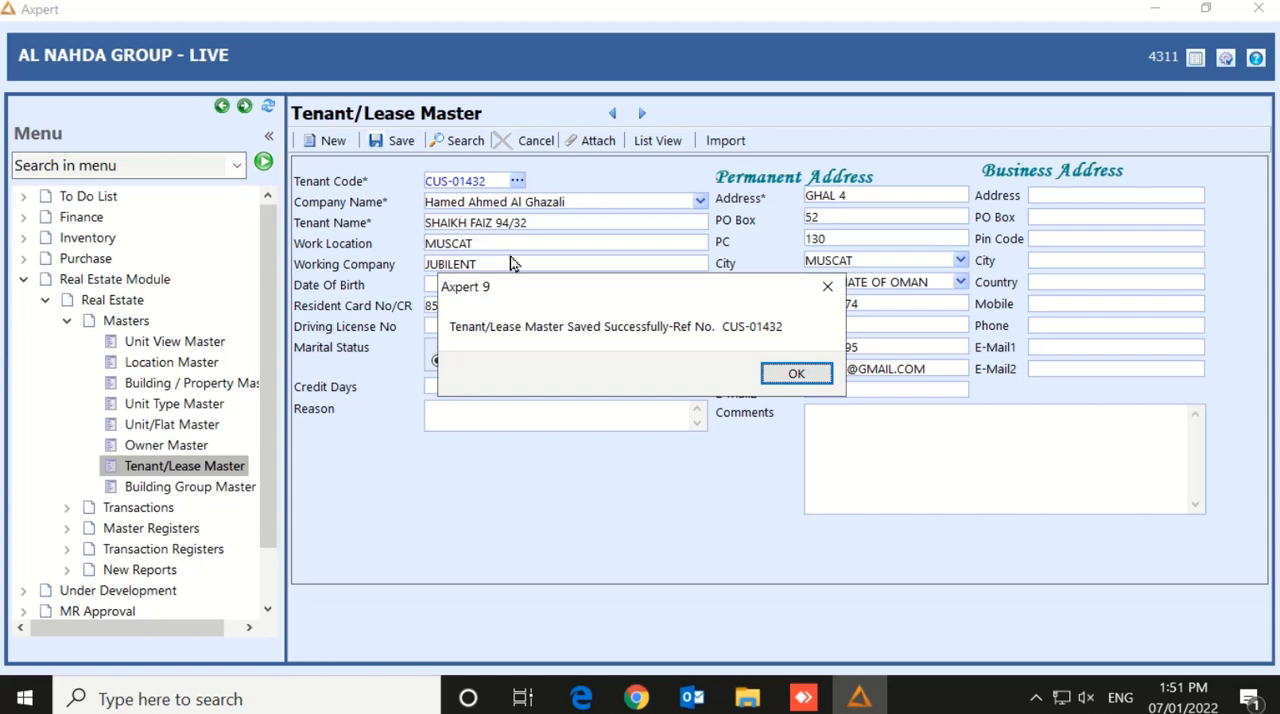
{"action": "left_click", "coordinate": [796, 376]}
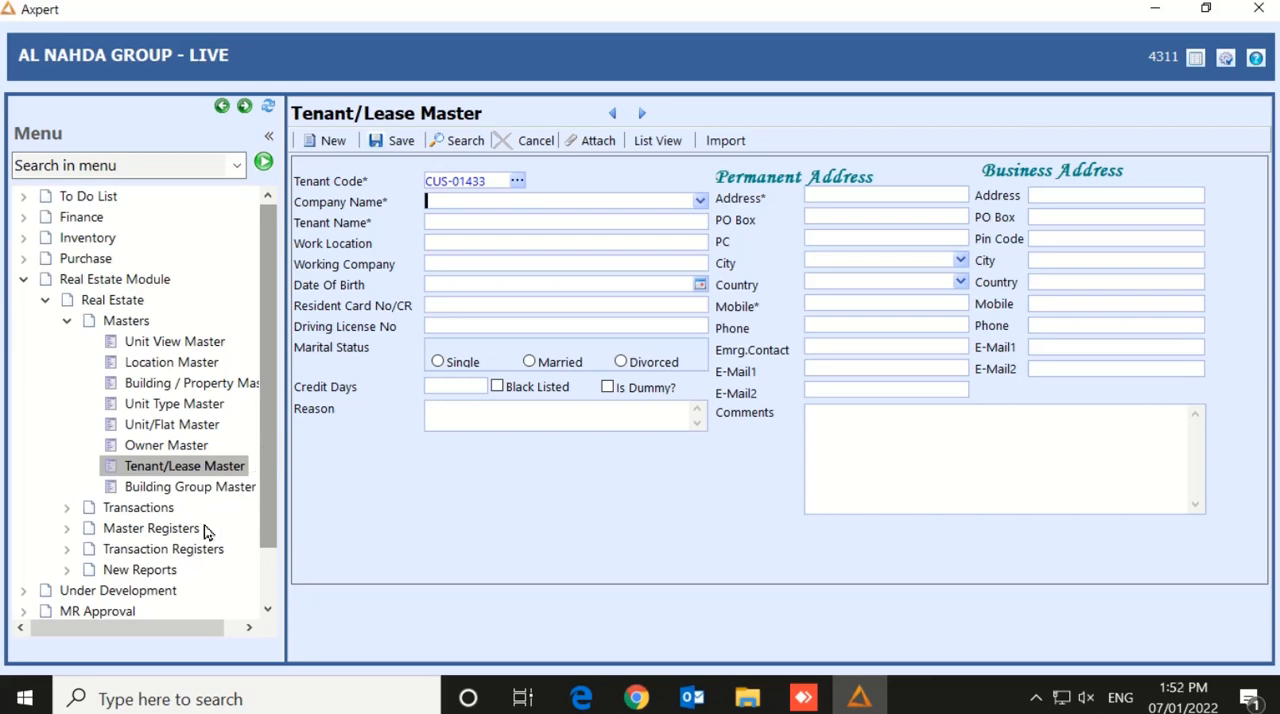
Open the Tenancy Creation form from the Real Estate transactions and choose the landlord's company as the company name
{"action": "left_click", "coordinate": [153, 509]}
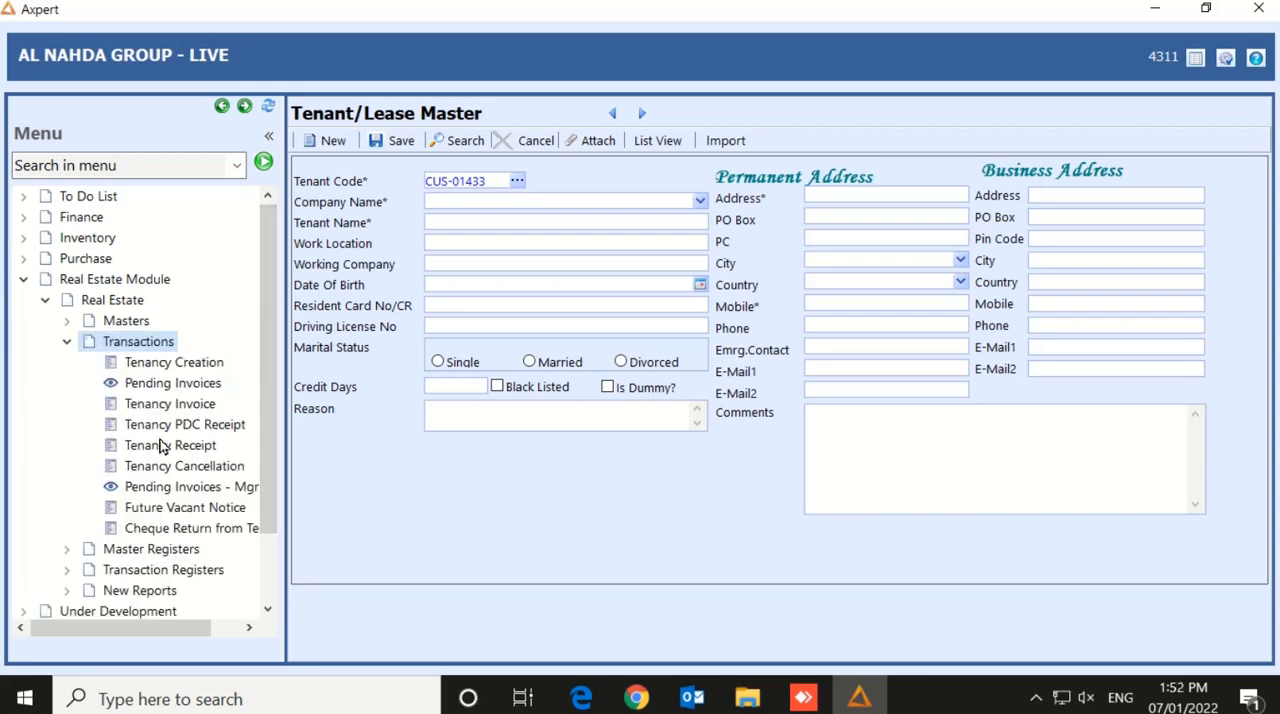
{"action": "left_click", "coordinate": [176, 365]}
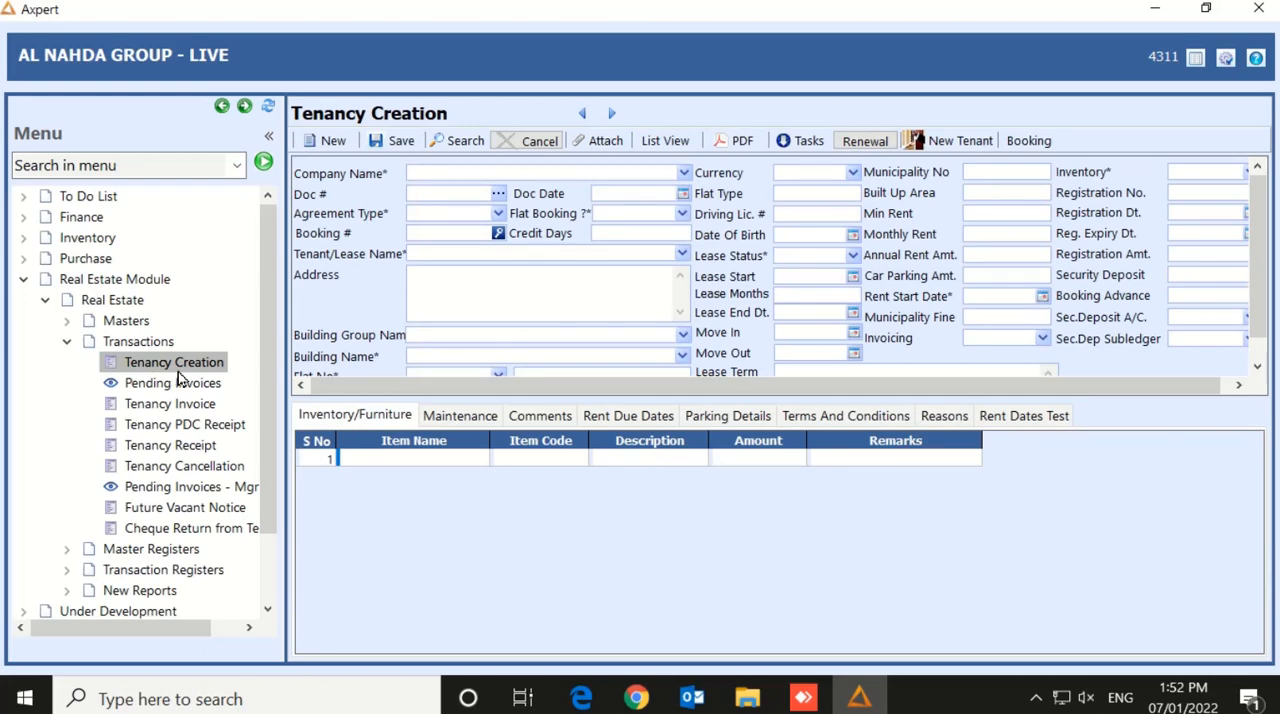
{"action": "key", "text": "Down"}
{"action": "type", "text": "hamed"}
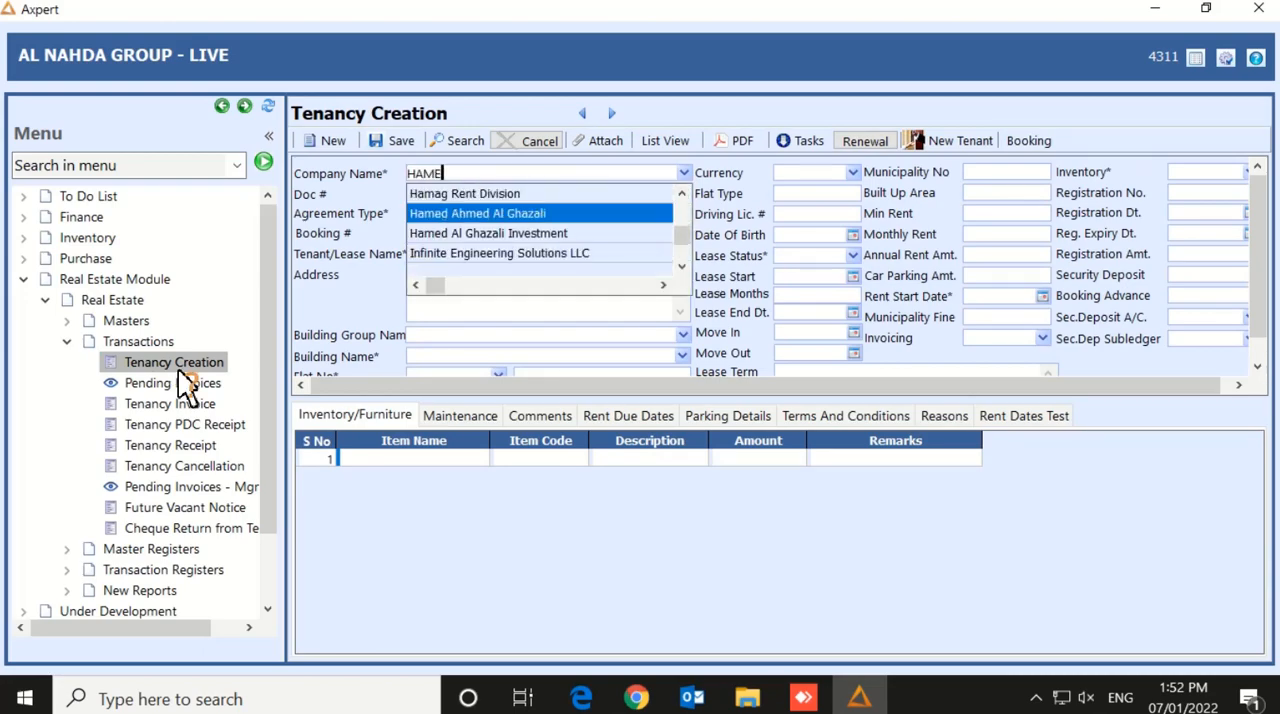
{"action": "key", "text": "Return"}
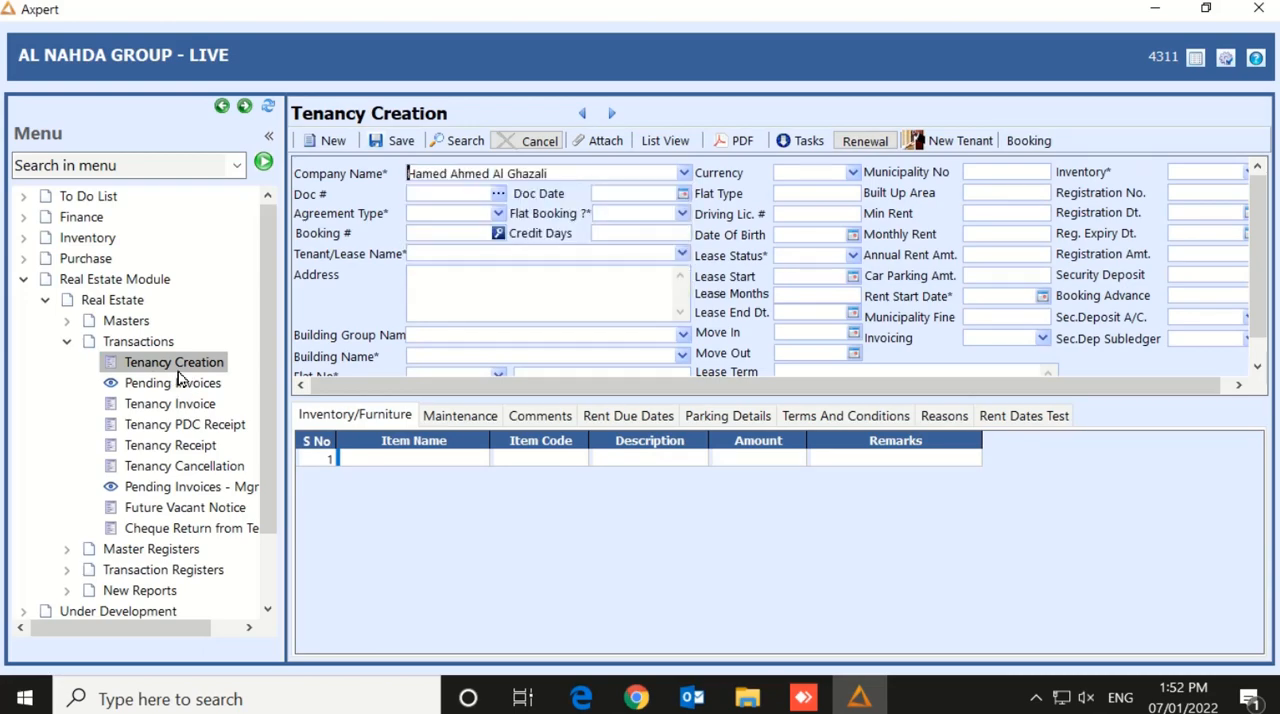
{"action": "key", "text": "Tab"}
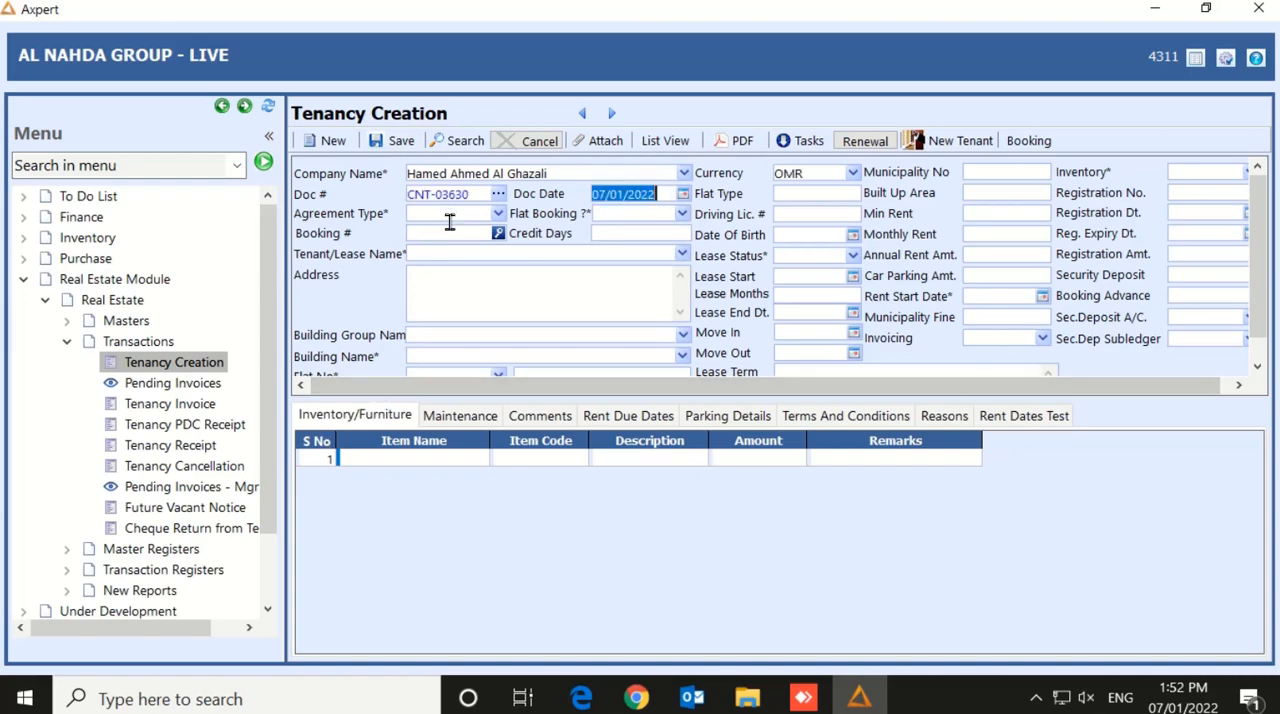
Set the agreement type to NEW and the flat booking option to No, keeping the document date
{"action": "key", "text": "Tab"}
{"action": "left_click", "coordinate": [501, 217]}
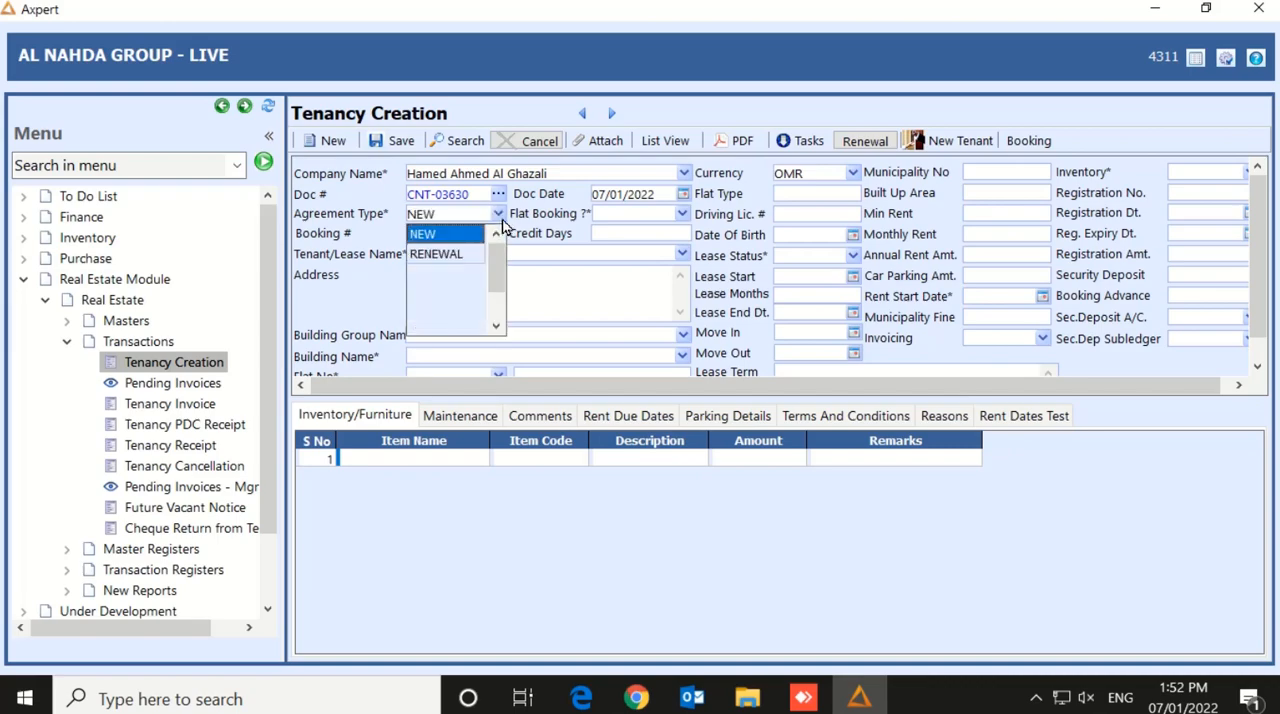
{"action": "left_click", "coordinate": [453, 236]}
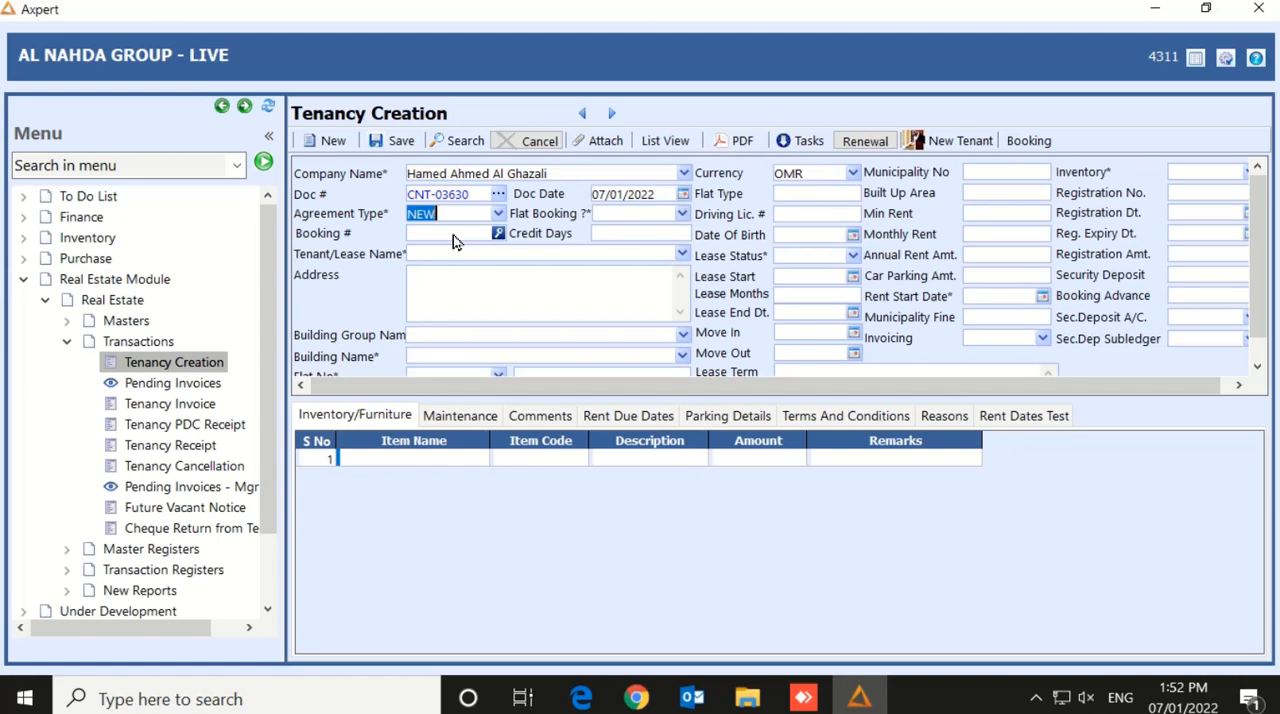
{"action": "key", "text": "Tab"}
{"action": "key", "text": "Tab"}
{"action": "key", "text": "Tab"}
Select the newly created tenant with reference 94/32 as the Tenant/Lease Name
{"action": "type", "text": "SHAIK"}
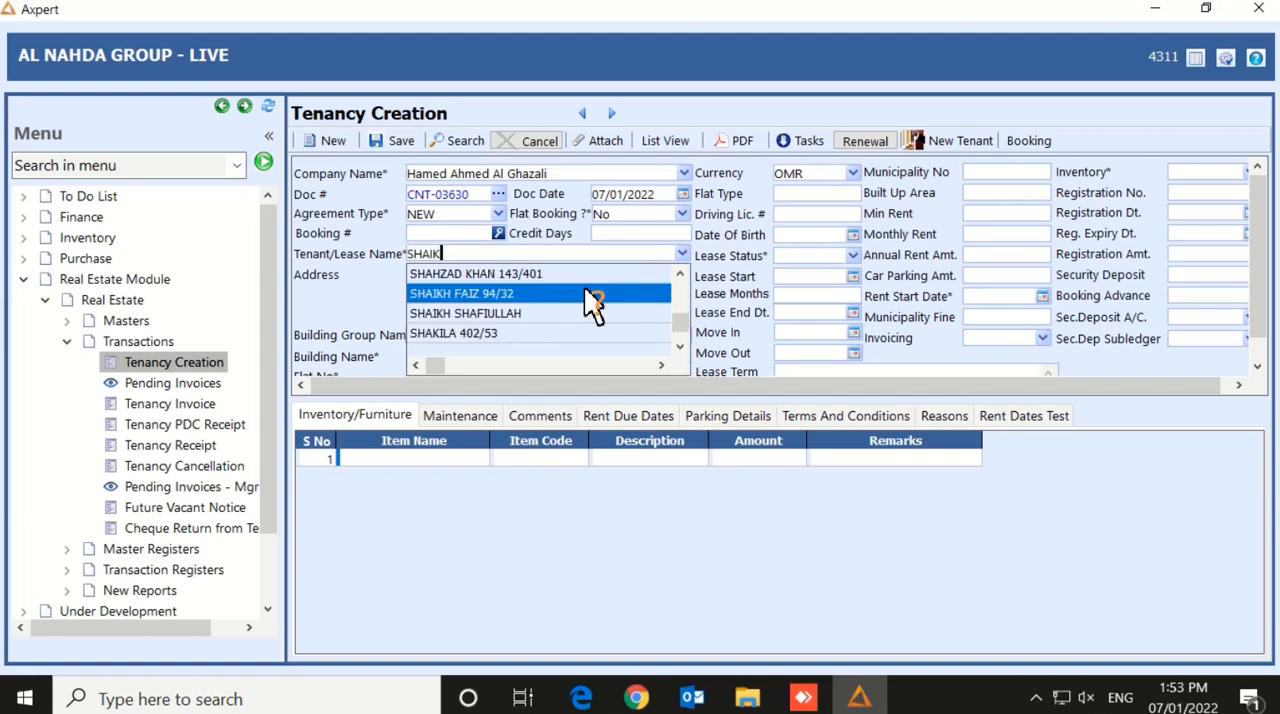
{"action": "type", "text": "H"}
{"action": "left_click", "coordinate": [442, 296]}
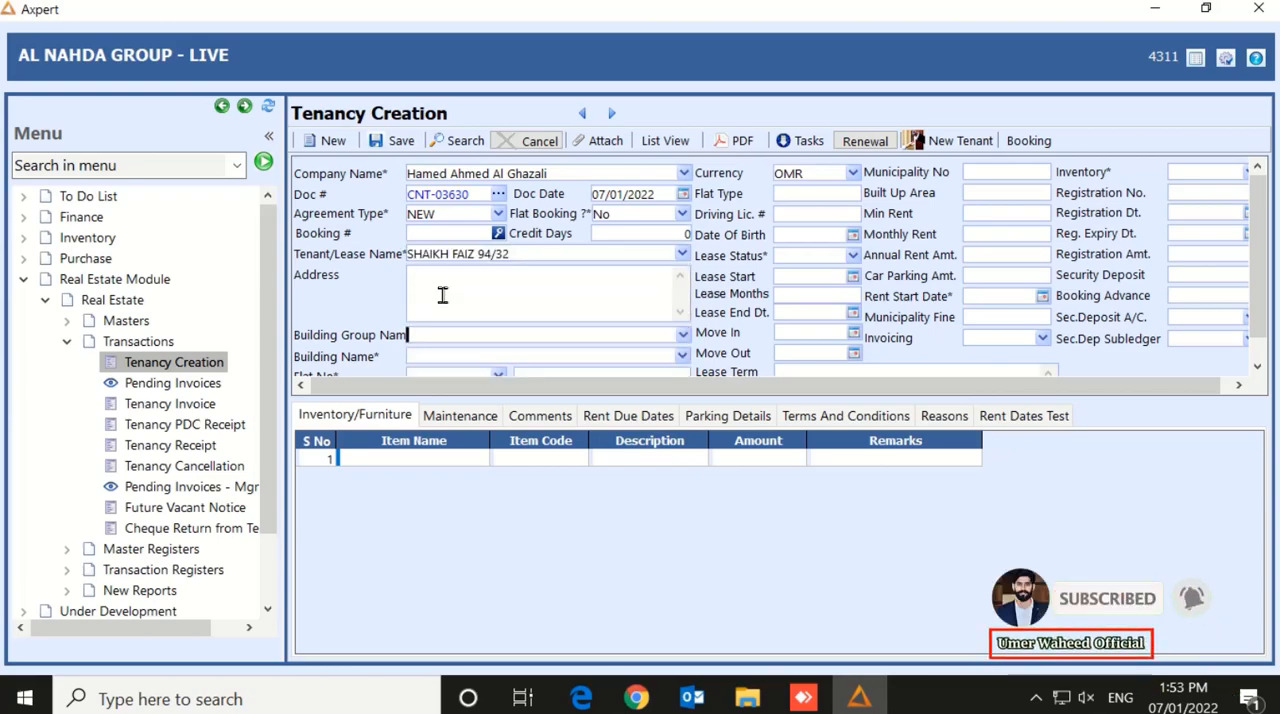
Set the tenancy's building group to GHALA - 4 (HAG)
{"action": "left_click", "coordinate": [683, 336]}
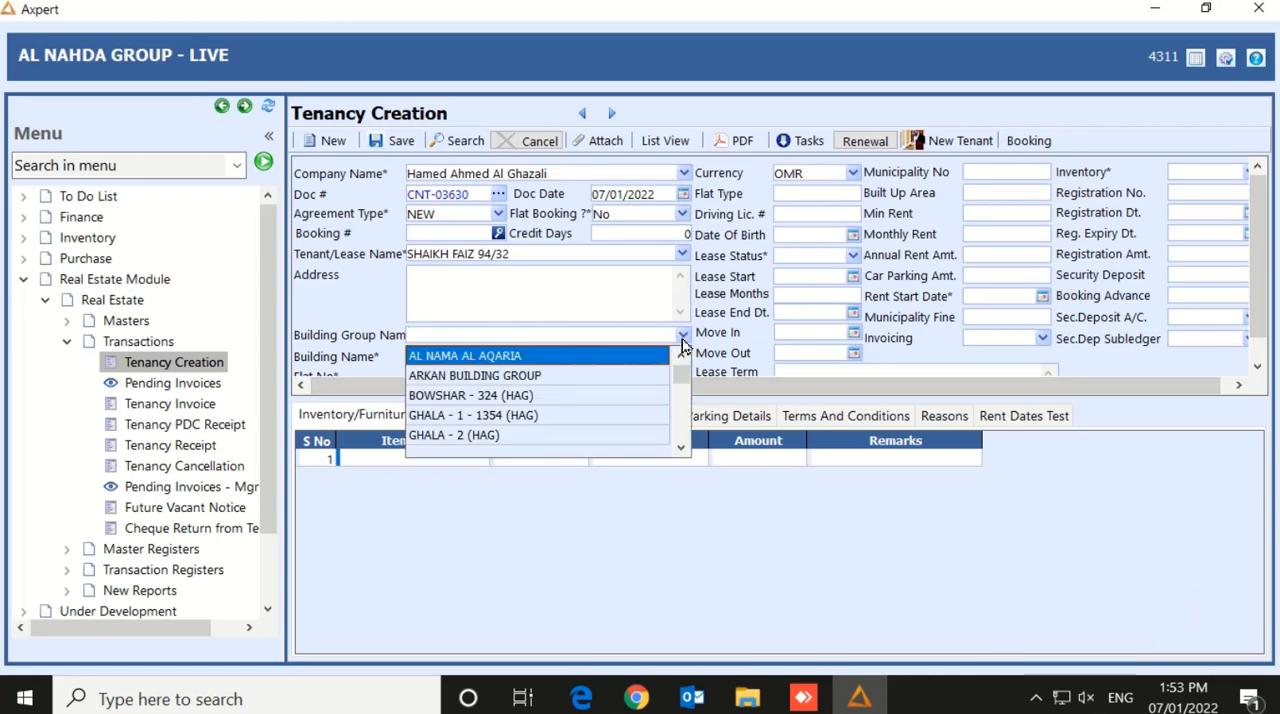
{"action": "left_click", "coordinate": [685, 448]}
{"action": "left_click", "coordinate": [685, 448]}
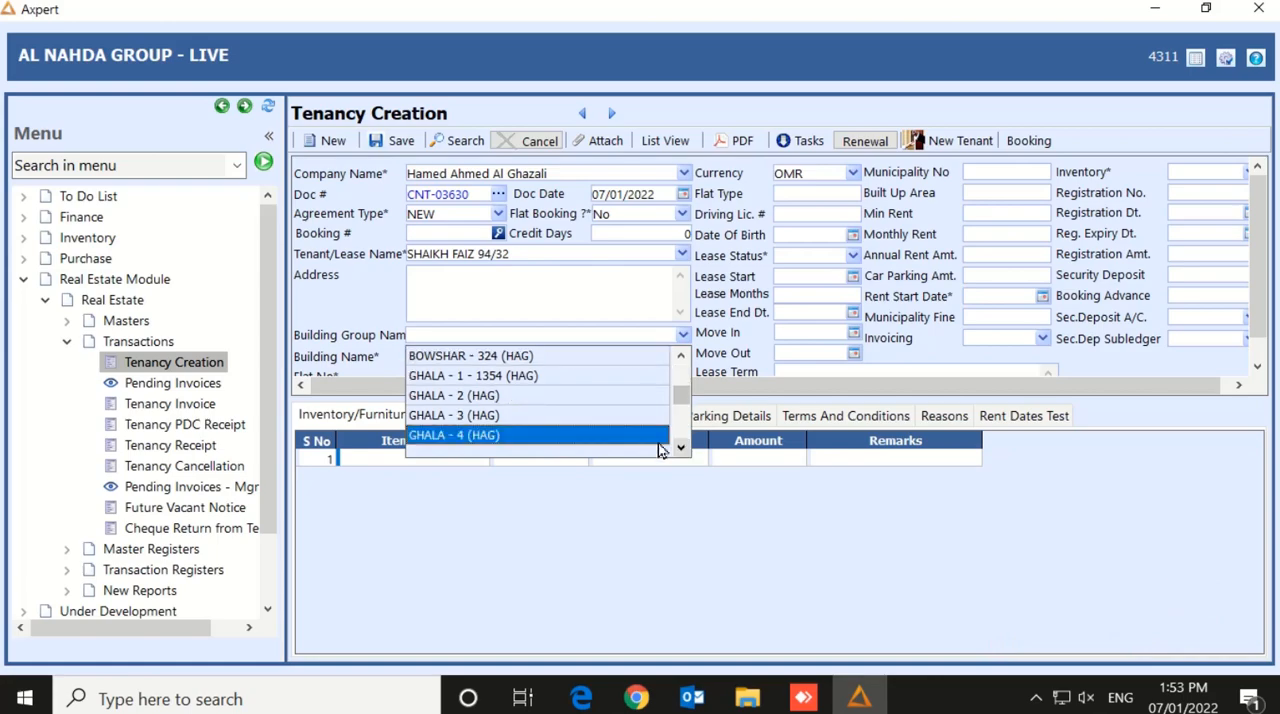
{"action": "left_click", "coordinate": [540, 435]}
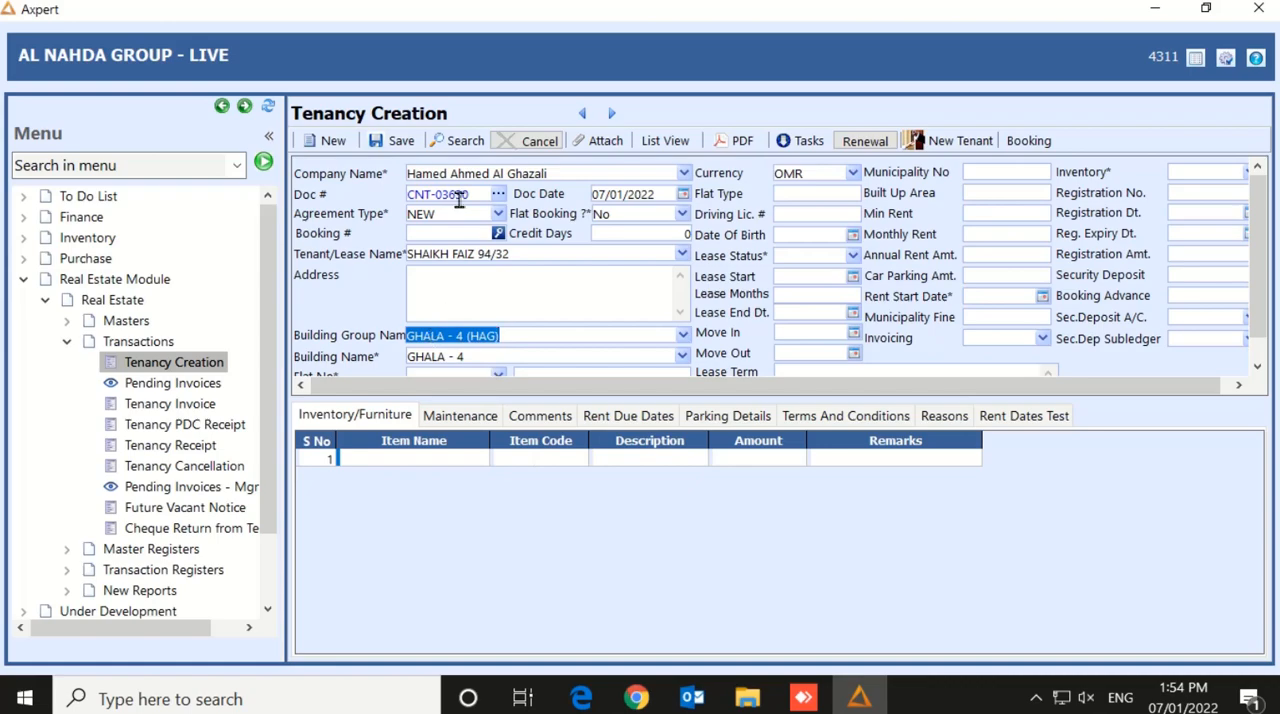
Look through the available building groups and reselect GHALA - 4 (HAG) for the tenancy
{"action": "left_click", "coordinate": [684, 335]}
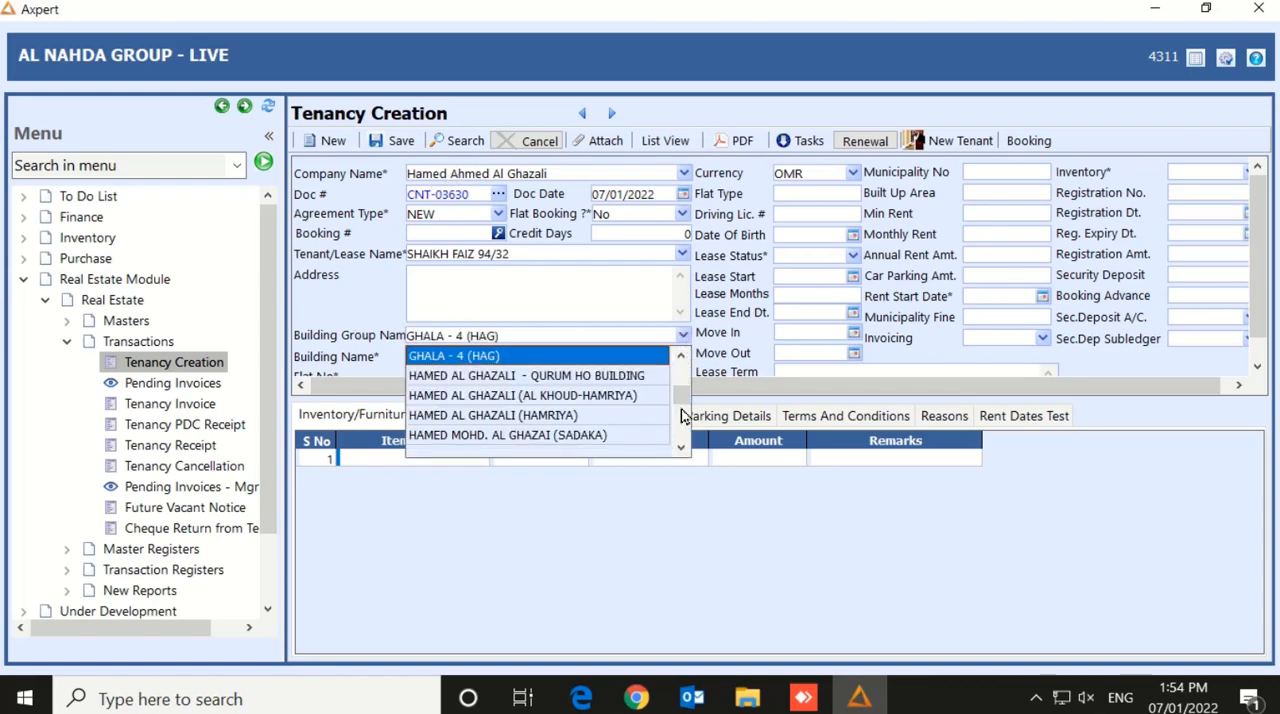
{"action": "left_click_drag", "start_coordinate": [686, 396], "coordinate": [687, 443]}
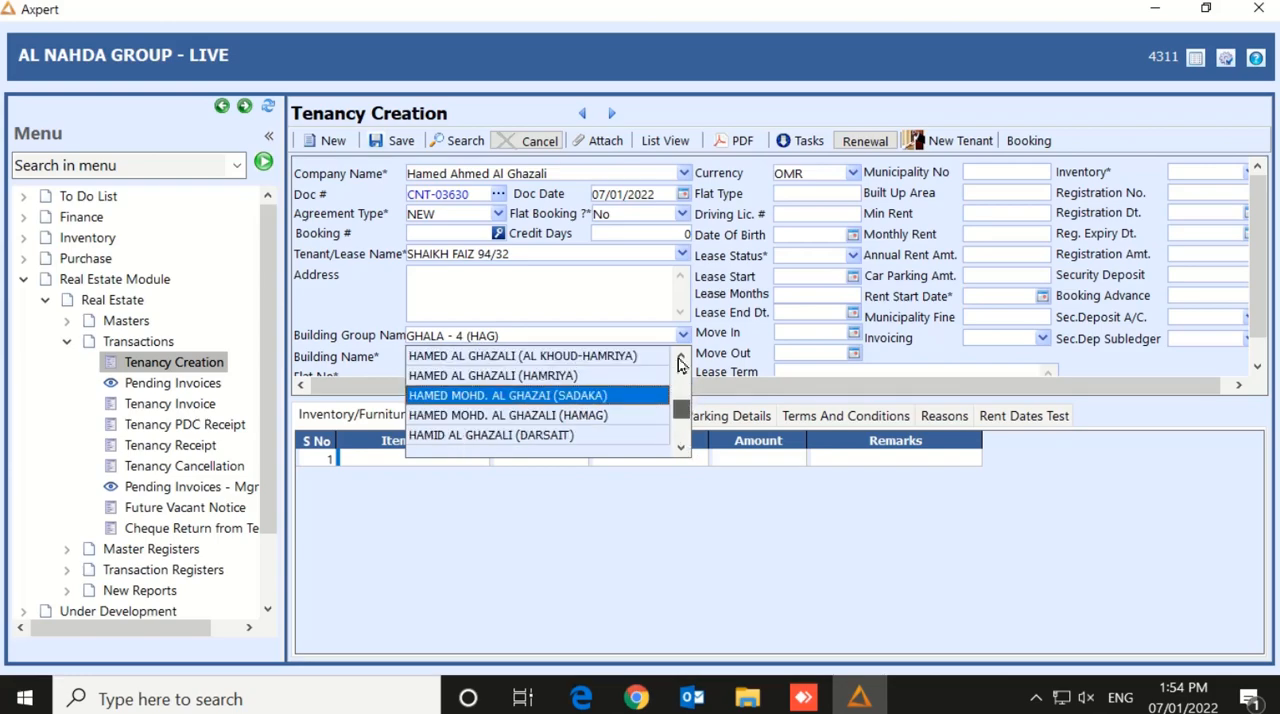
{"action": "left_click", "coordinate": [680, 358]}
{"action": "left_click", "coordinate": [680, 358]}
{"action": "left_click", "coordinate": [680, 358]}
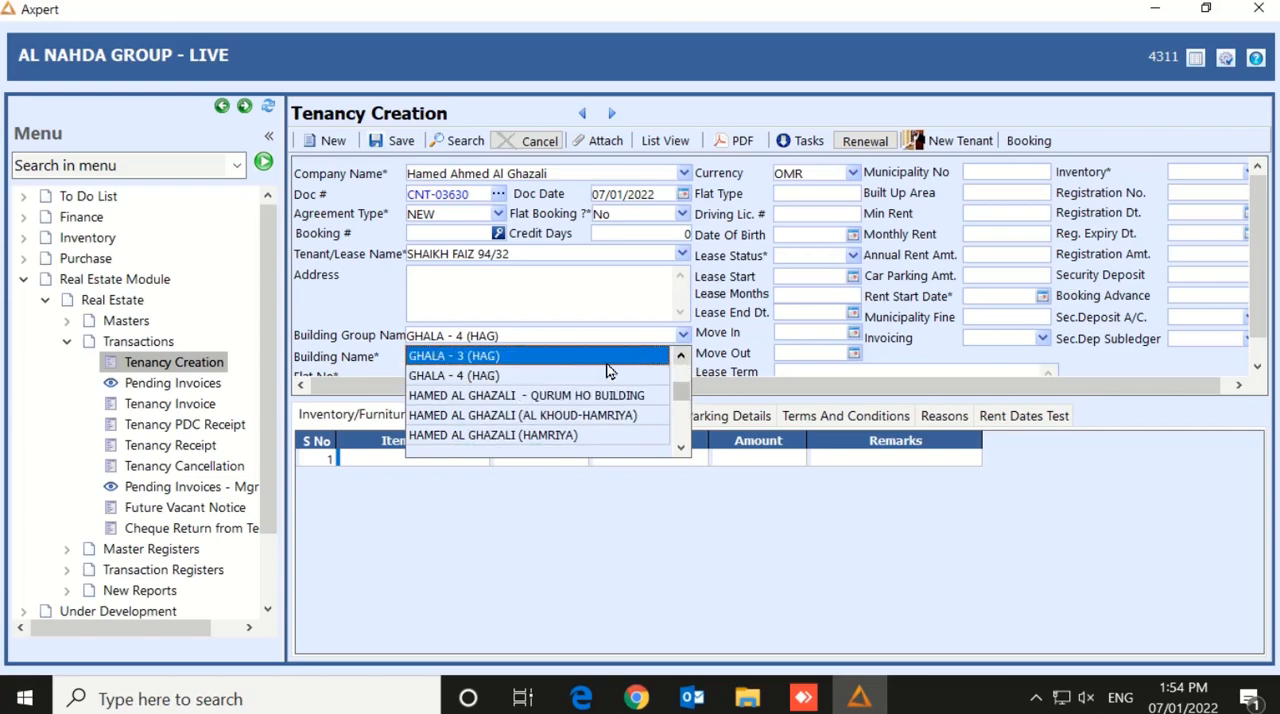
{"action": "left_click", "coordinate": [514, 378]}
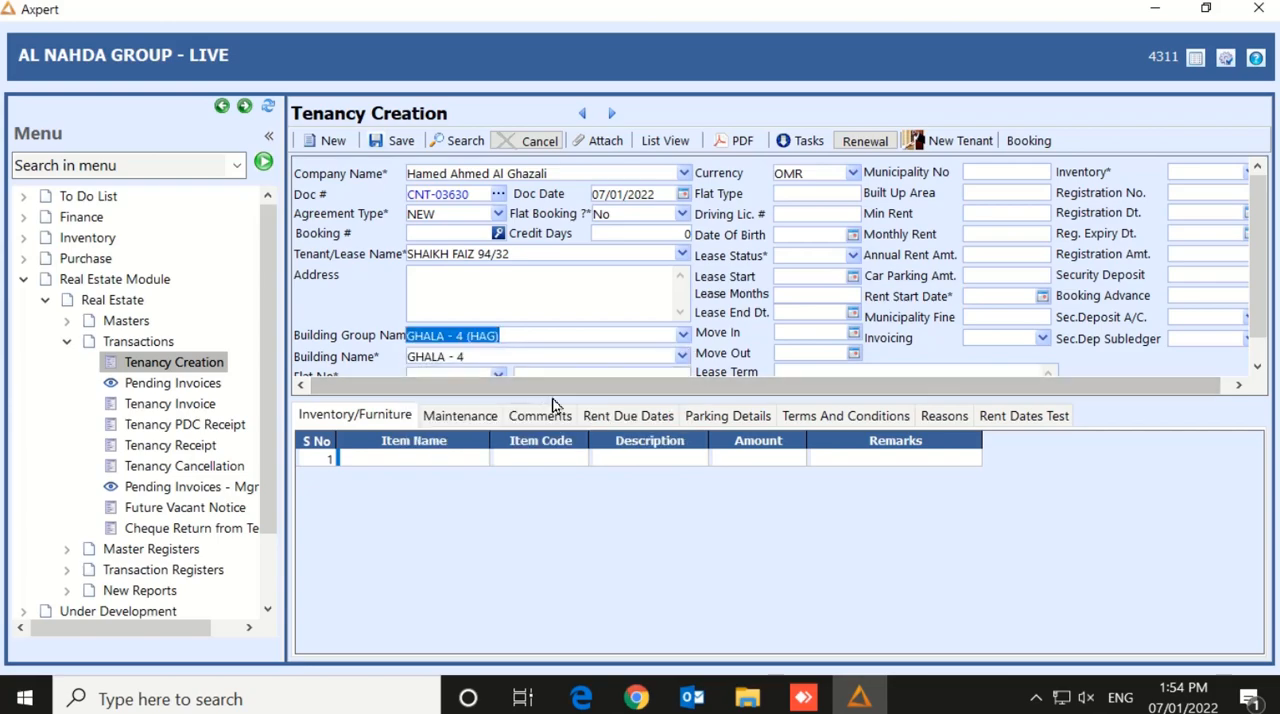
Choose flat 94/32 as the Flat No of the GHALA - 4 building
{"action": "key", "text": "Tab"}
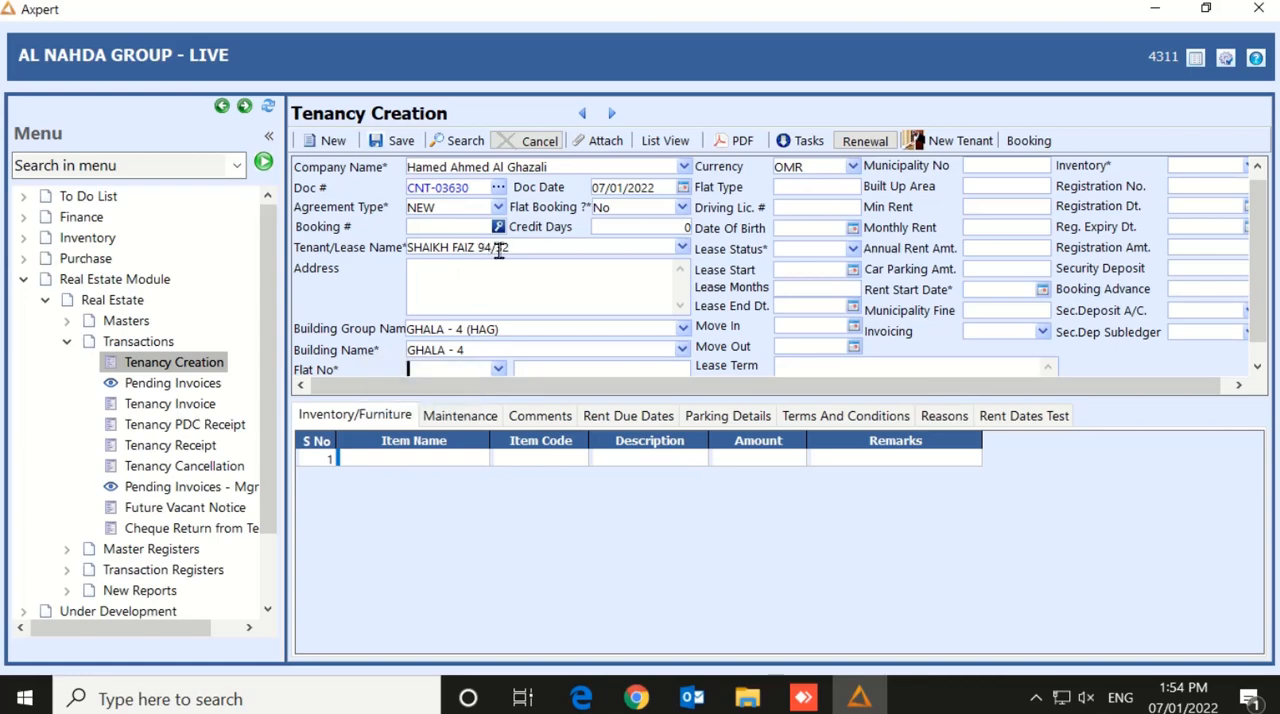
{"action": "type", "text": "9"}
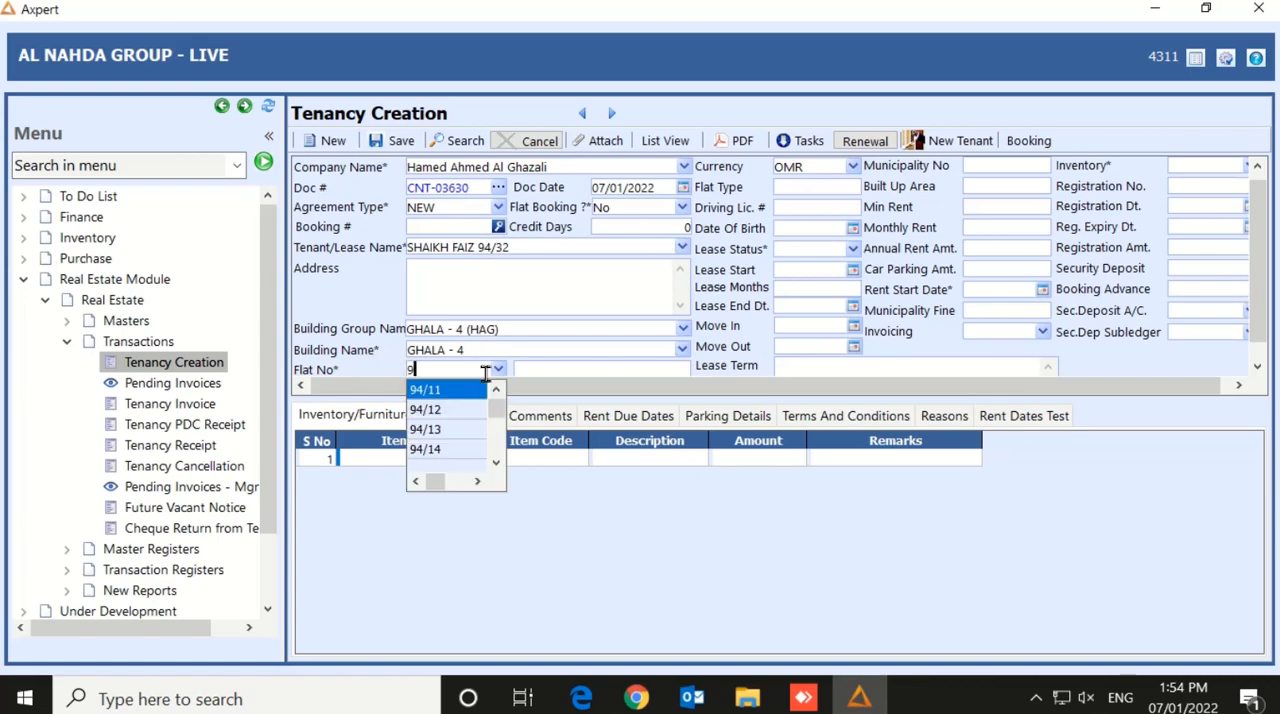
{"action": "type", "text": "4/32"}
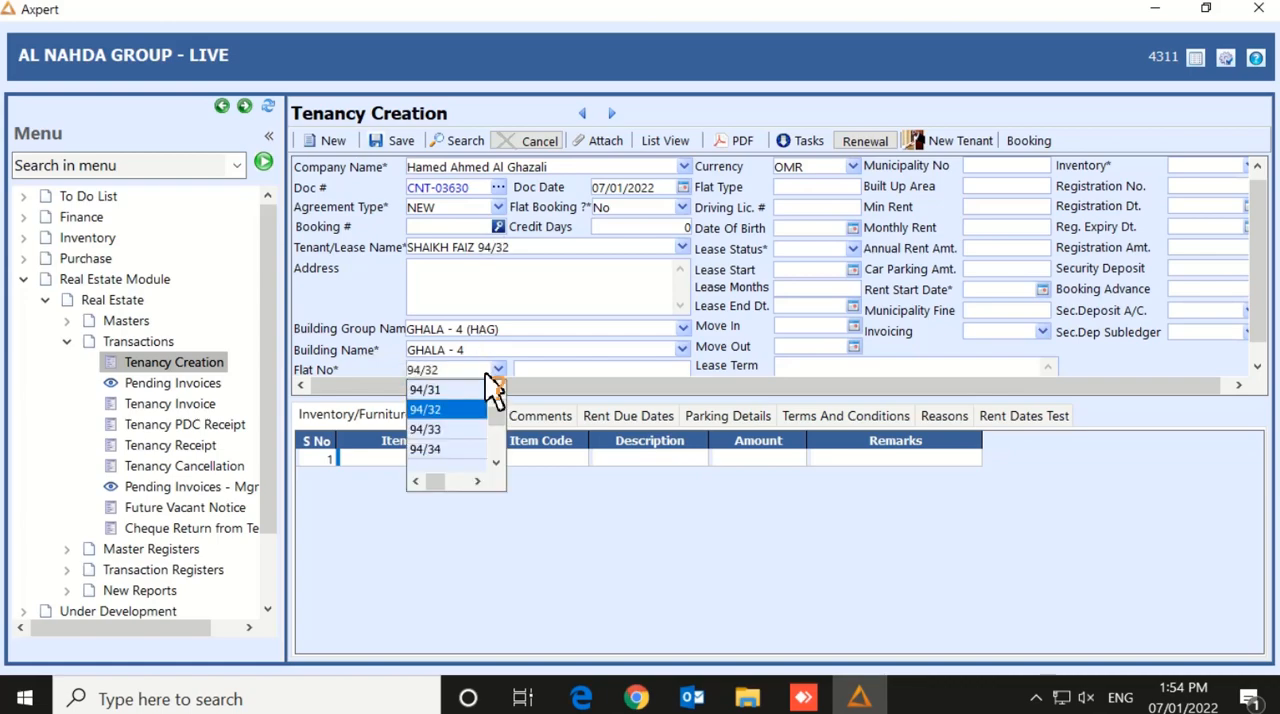
{"action": "left_click", "coordinate": [441, 418]}
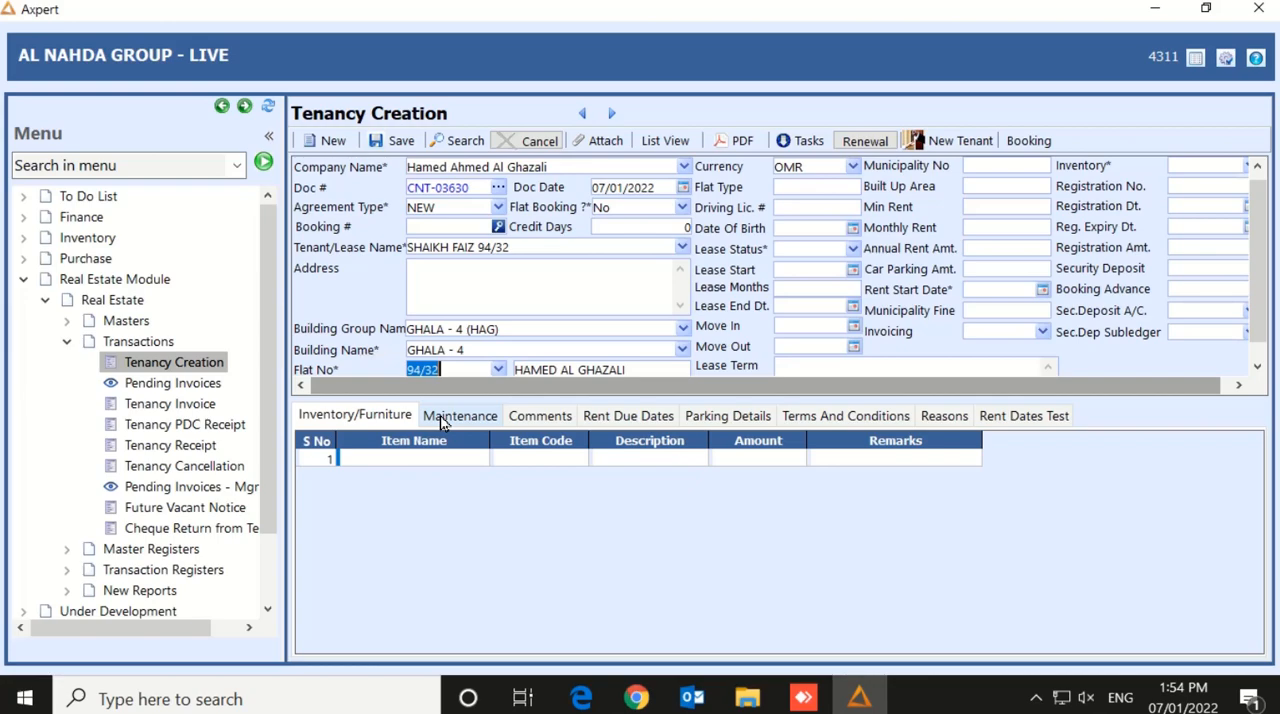
Keep the currency as OMR and set the Lease Status to Occupied
{"action": "key", "text": "Tab"}
{"action": "key", "text": "Tab"}
{"action": "key", "text": "Tab"}
{"action": "key", "text": "Tab"}
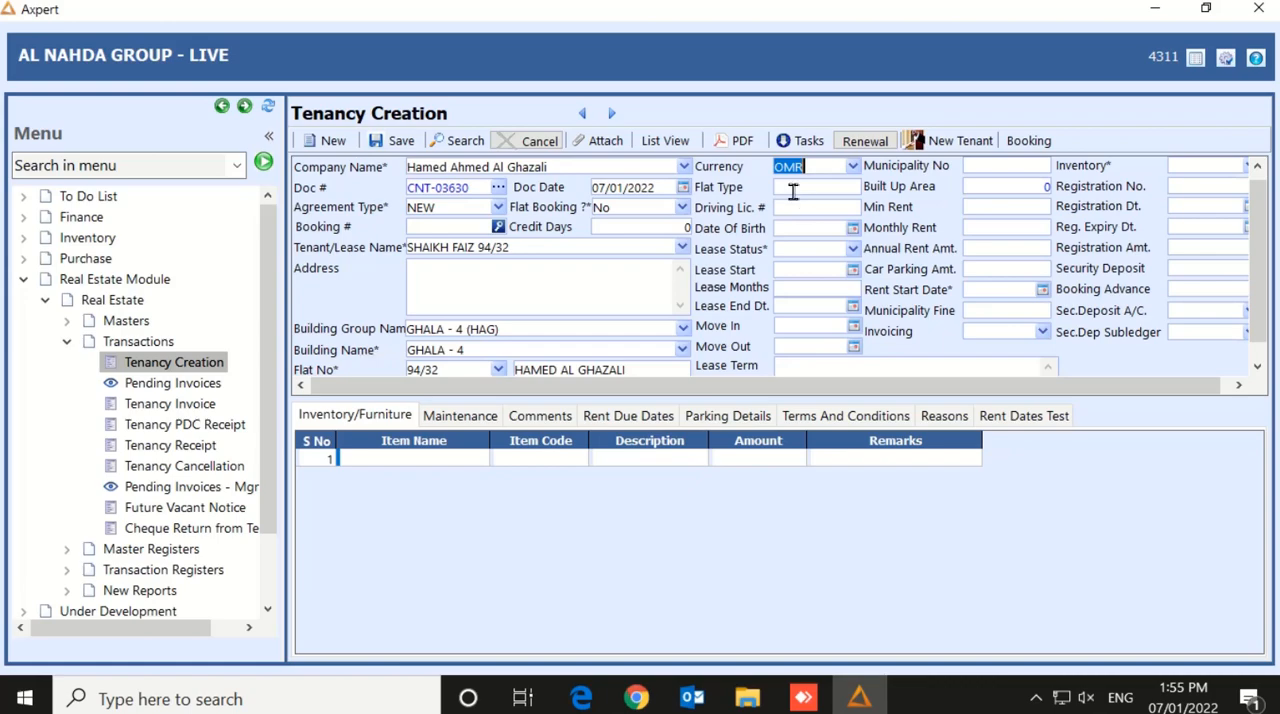
{"action": "key", "text": "Tab"}
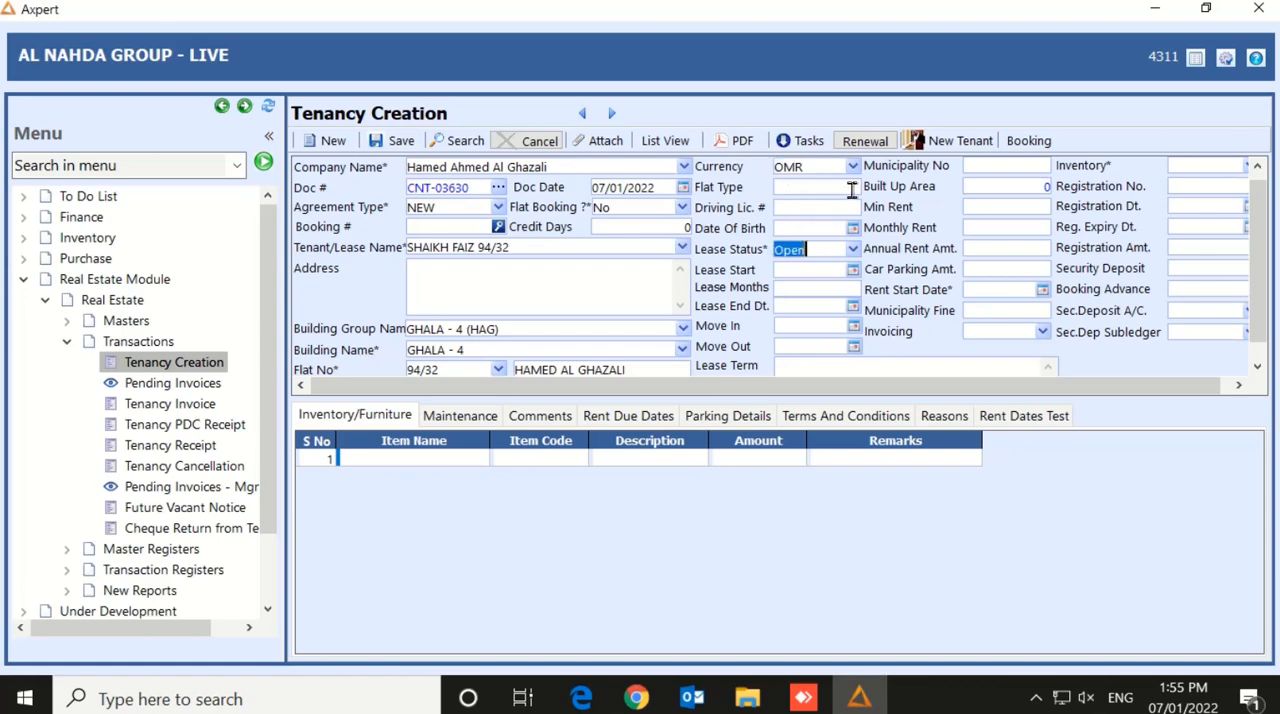
{"action": "left_click", "coordinate": [855, 254]}
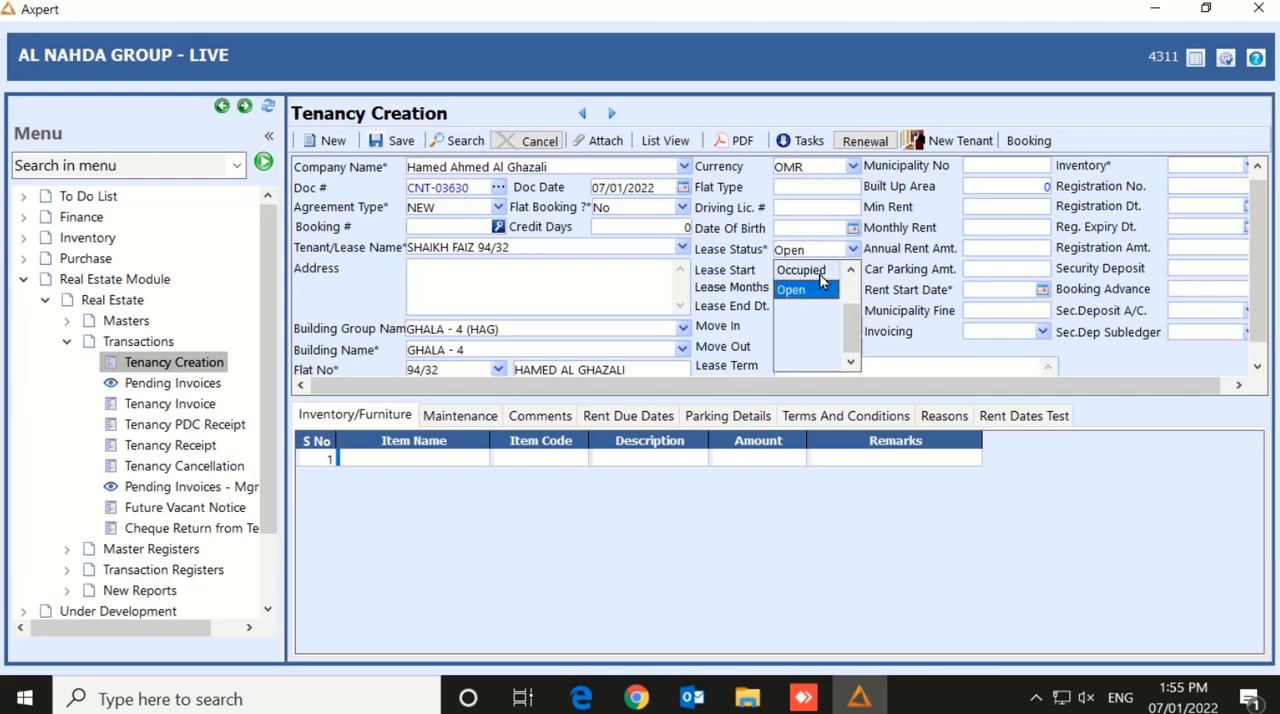
{"action": "left_click", "coordinate": [819, 278]}
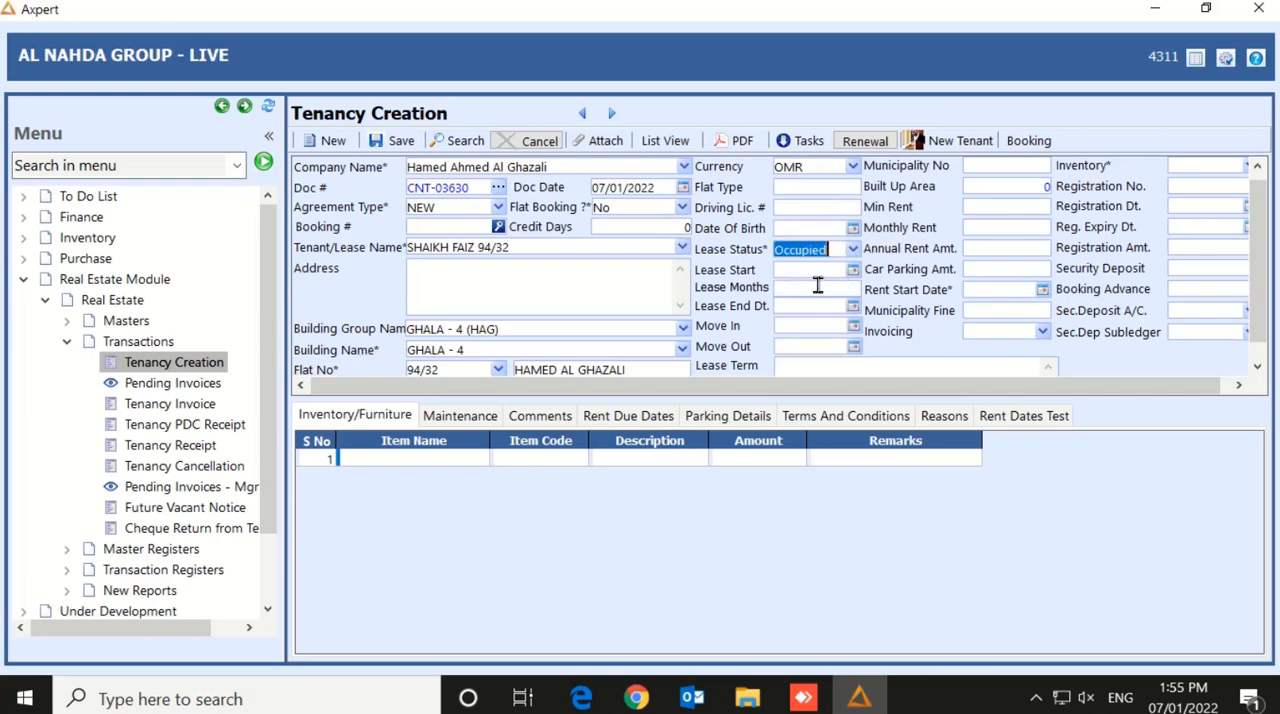
Set the Lease Start to 01/02/2022 and the Lease Months to 12, accepting the calculated end, move-in and move-out dates
{"action": "key", "text": "Tab"}
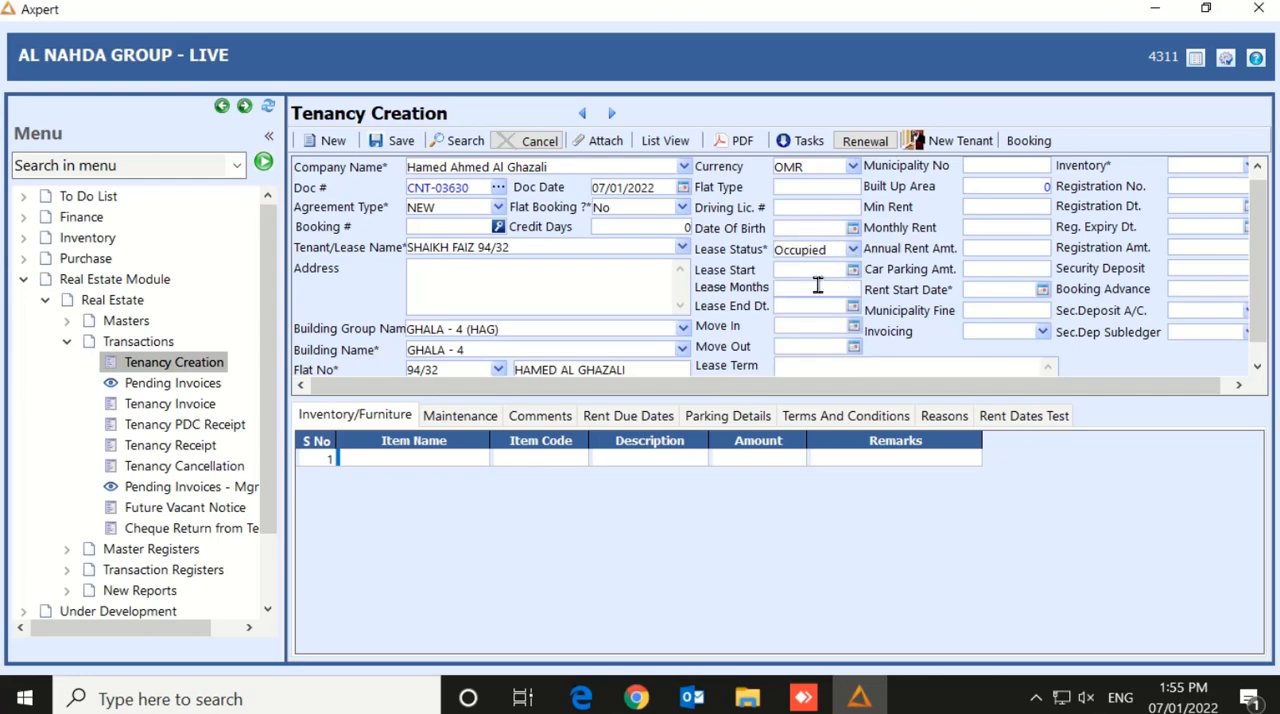
{"action": "type", "text": "01/02/2022"}
{"action": "key", "text": "Tab"}
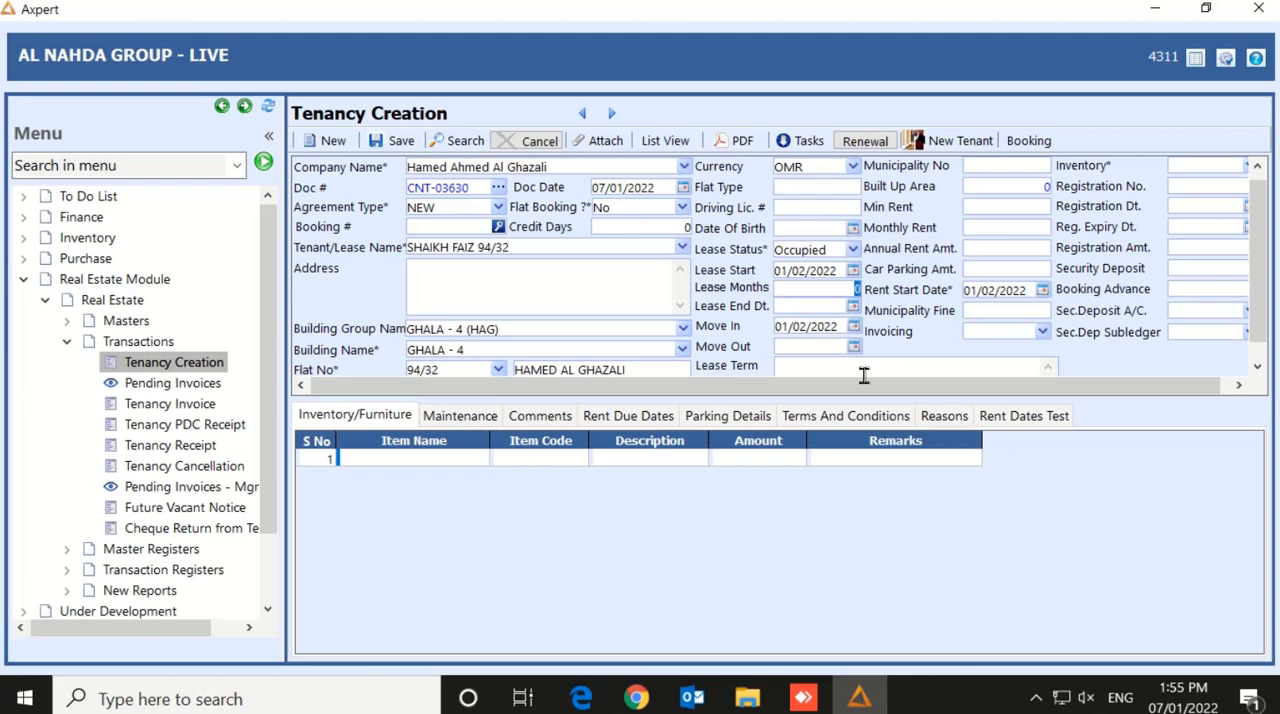
{"action": "type", "text": "12"}
{"action": "key", "text": "Tab"}
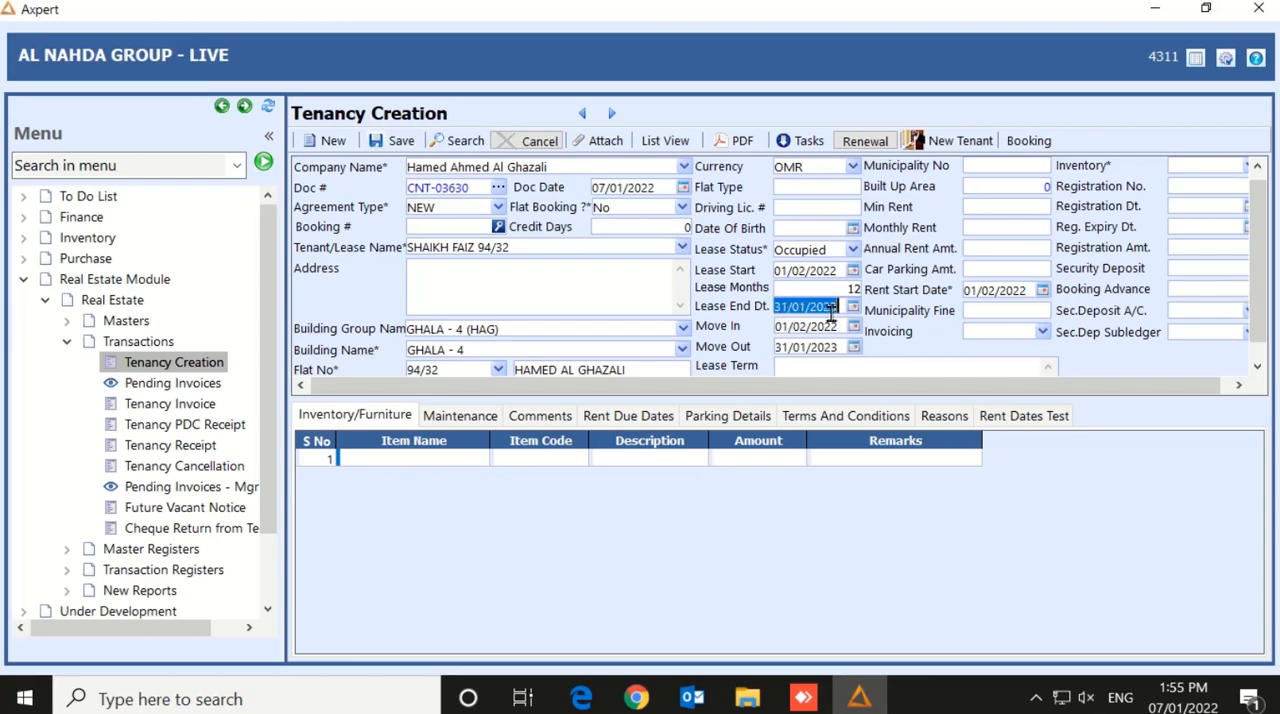
{"action": "key", "text": "Tab"}
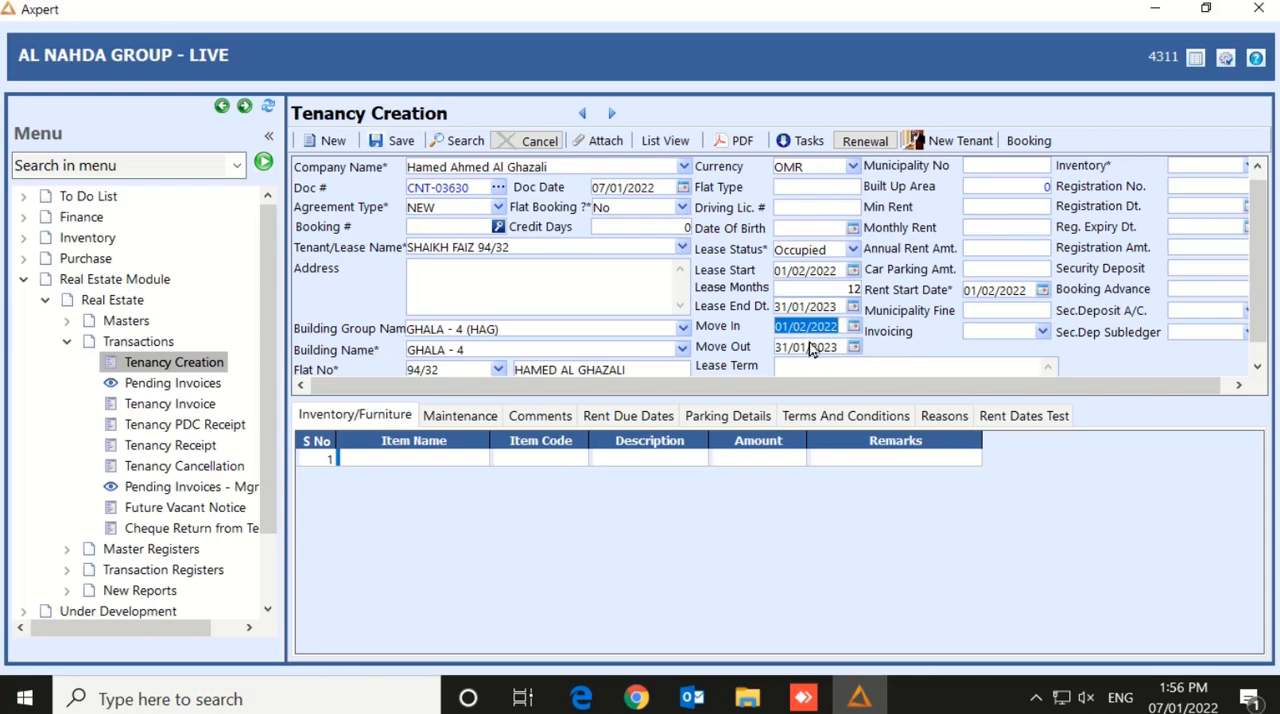
{"action": "key", "text": "Tab"}
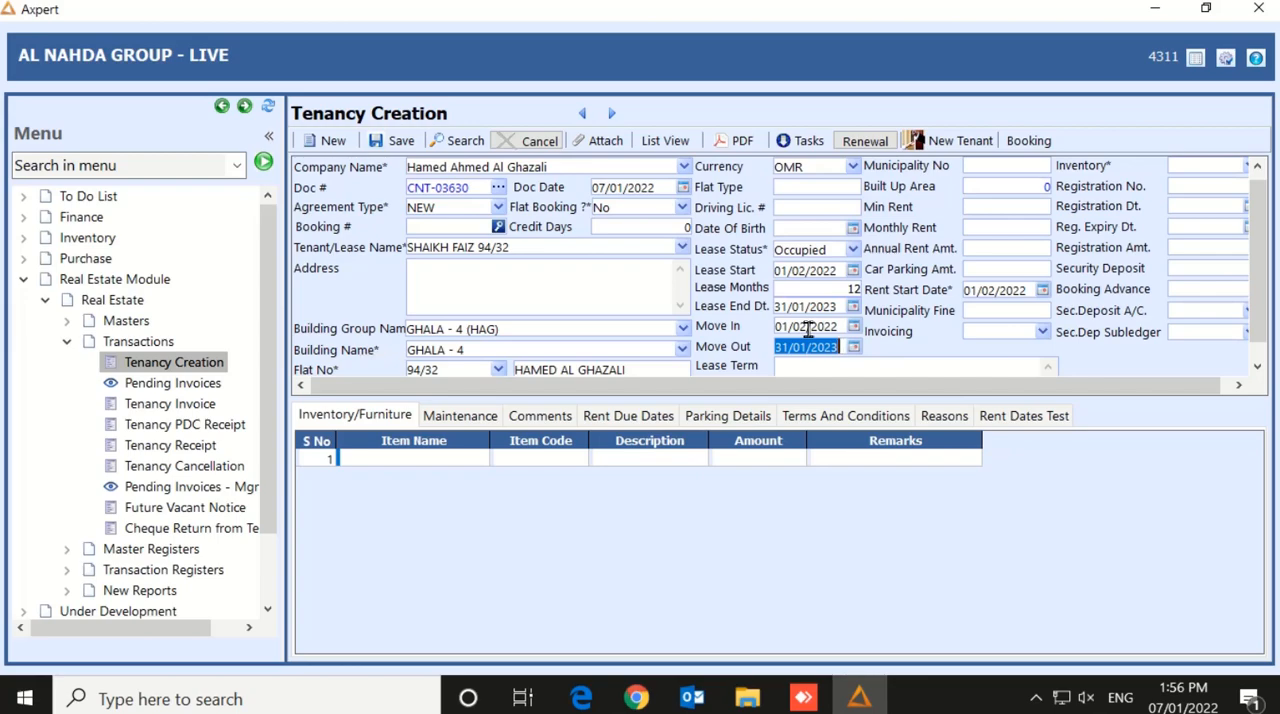
Set the Monthly Rent to 170, leaving the minimum rent at its default
{"action": "key", "text": "Tab"}
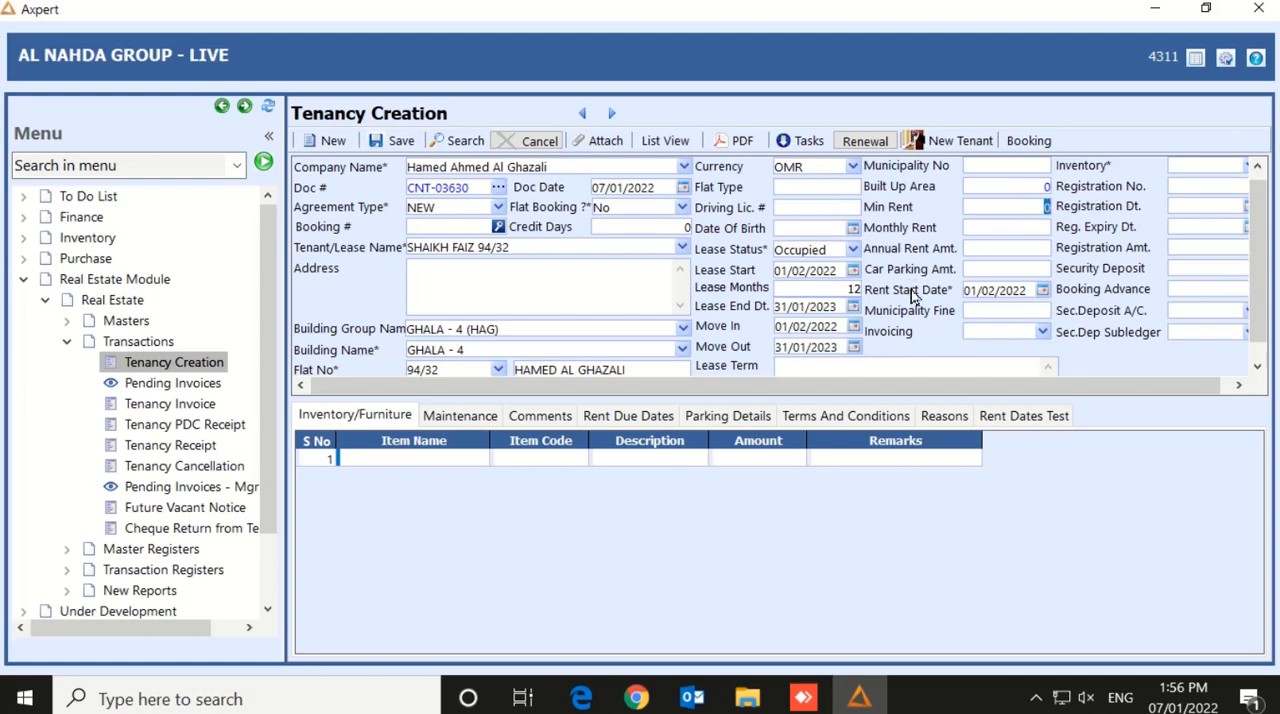
{"action": "key", "text": "Tab"}
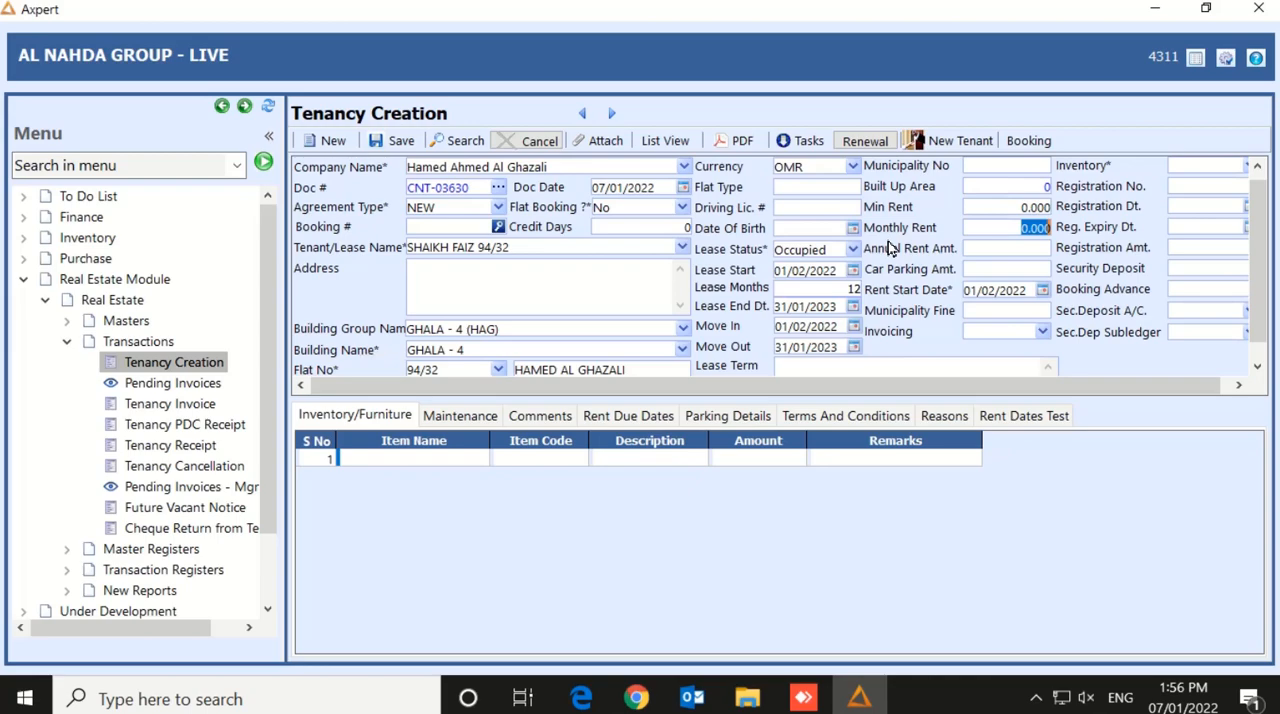
{"action": "type", "text": "170"}
{"action": "key", "text": "Tab"}
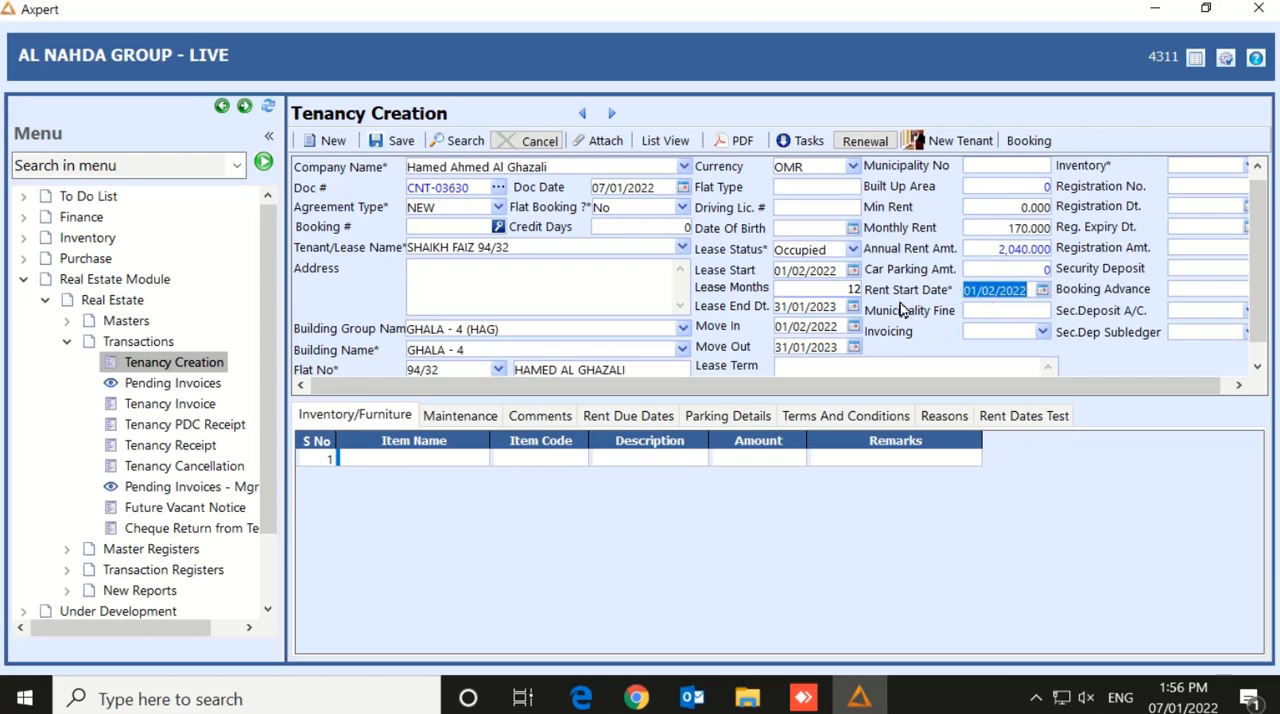
Pick 01/02/2022 as the Rent Start Date and set Invoicing to 1, leaving the municipality fine at its default
{"action": "left_click", "coordinate": [1043, 291]}
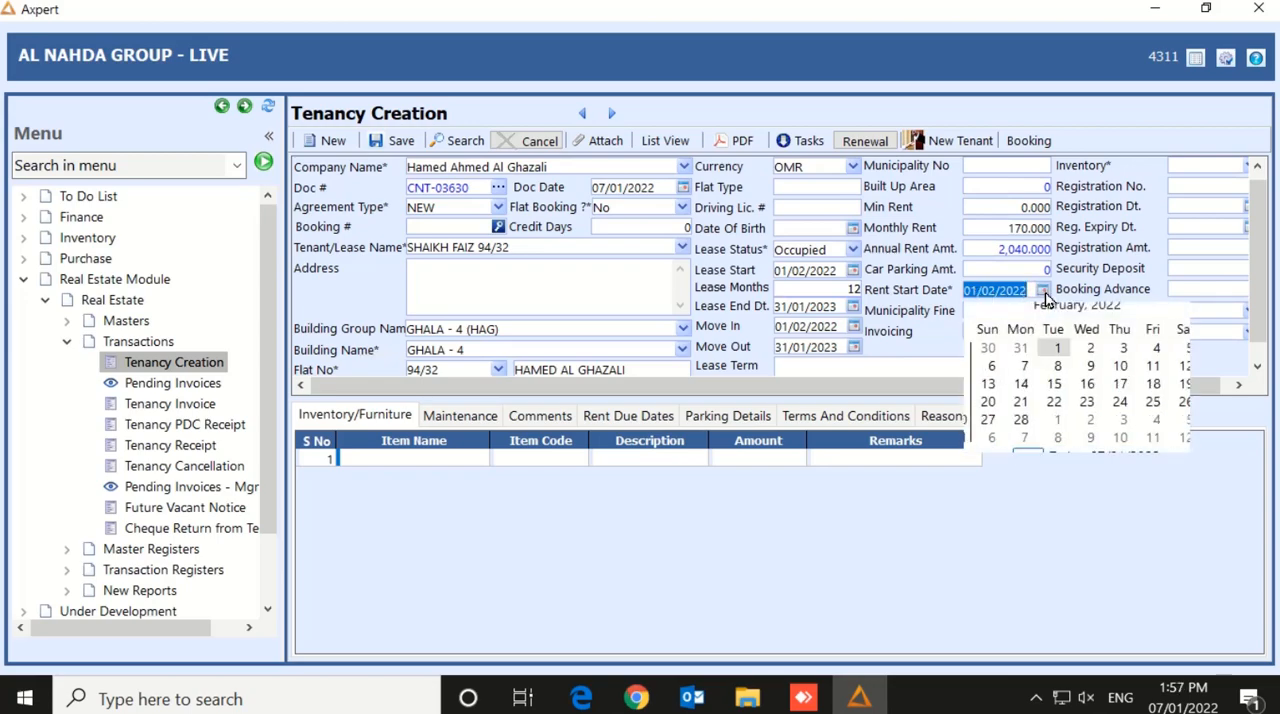
{"action": "left_click", "coordinate": [1052, 349]}
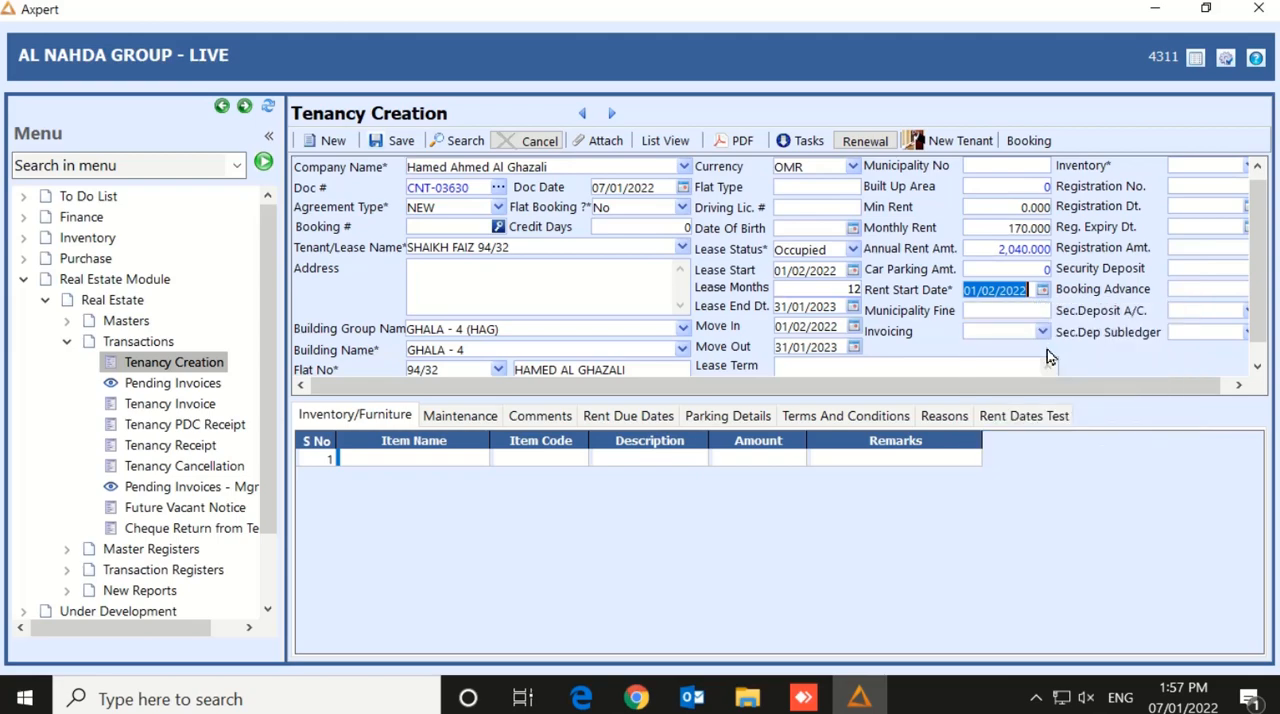
{"action": "key", "text": "Tab"}
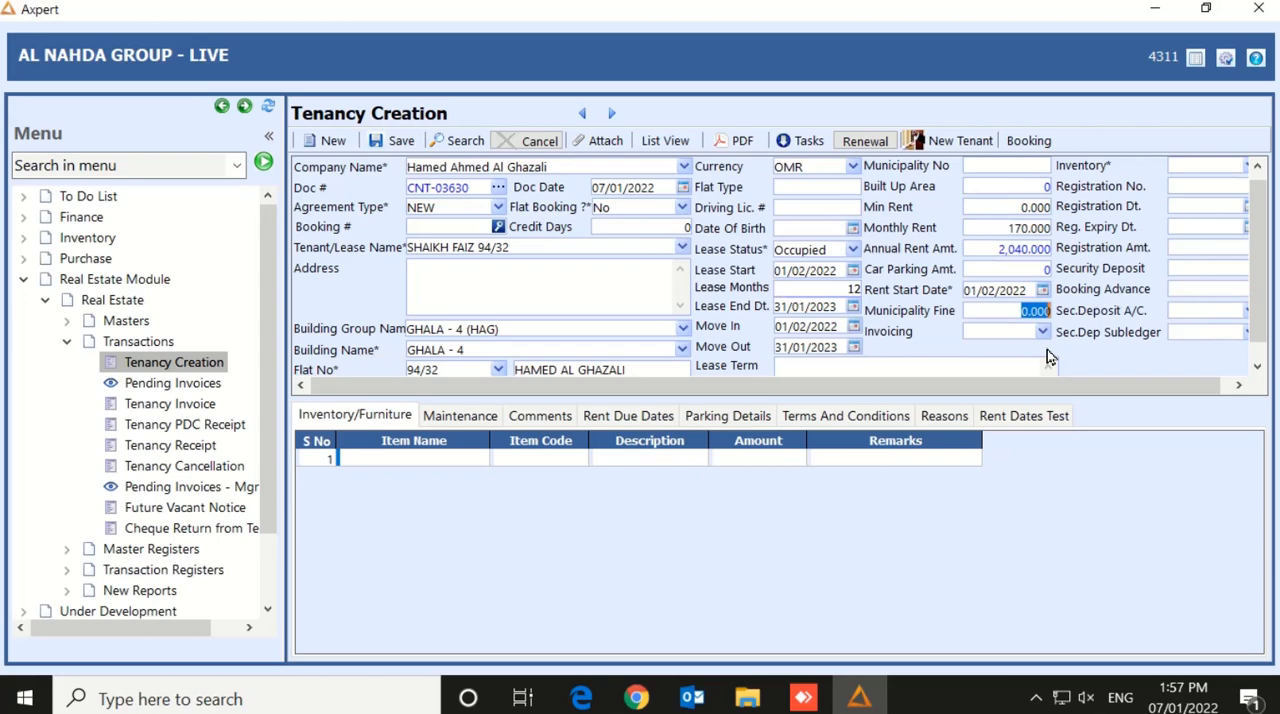
{"action": "key", "text": "Tab"}
{"action": "left_click", "coordinate": [1042, 333]}
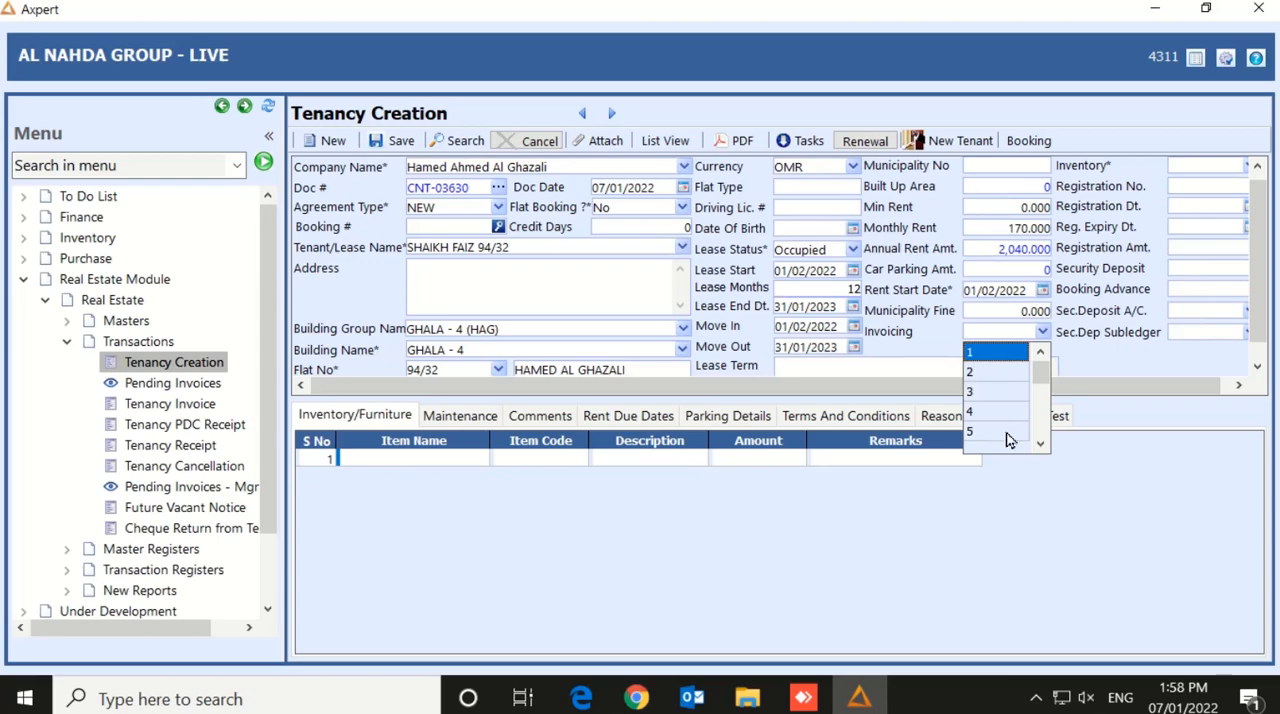
{"action": "left_click", "coordinate": [985, 356]}
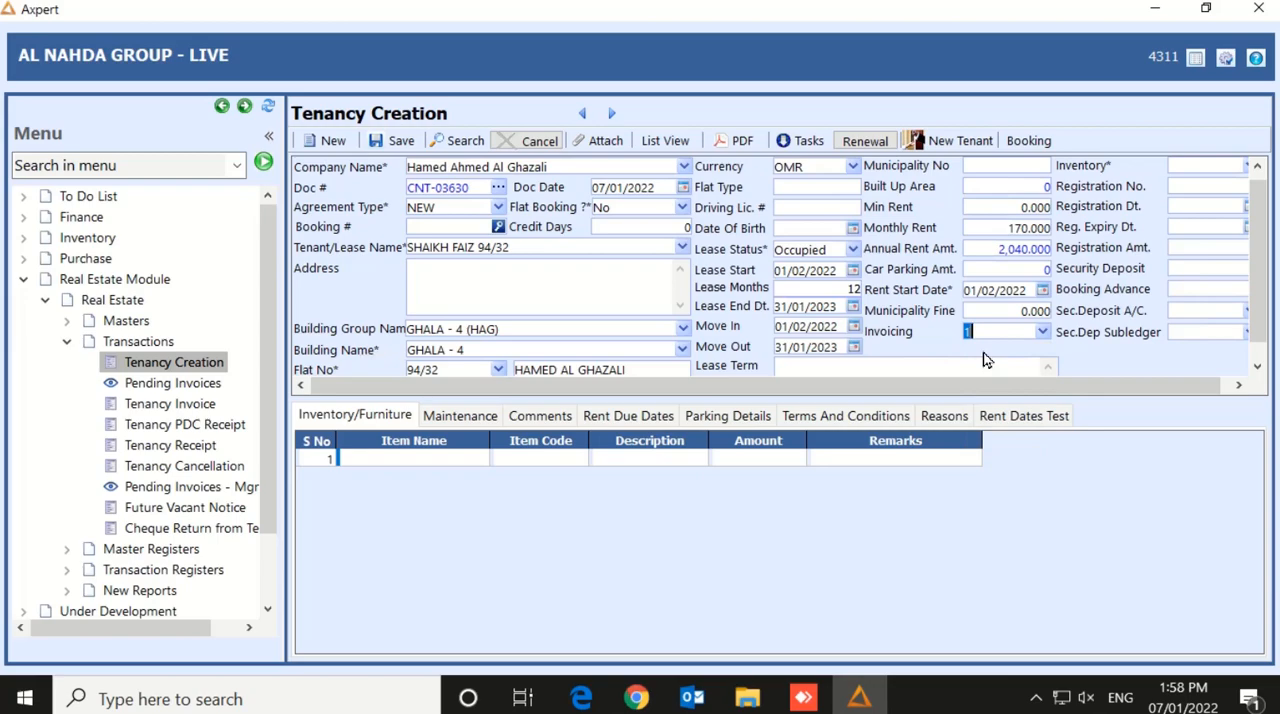
{"action": "key", "text": "Tab"}
Review the lease term, registration and security deposit fields, plus the inventory and maintenance sections, without entering values
{"action": "scroll", "coordinate": [1224, 203], "scroll_direction": "down", "scroll_amount": 1}
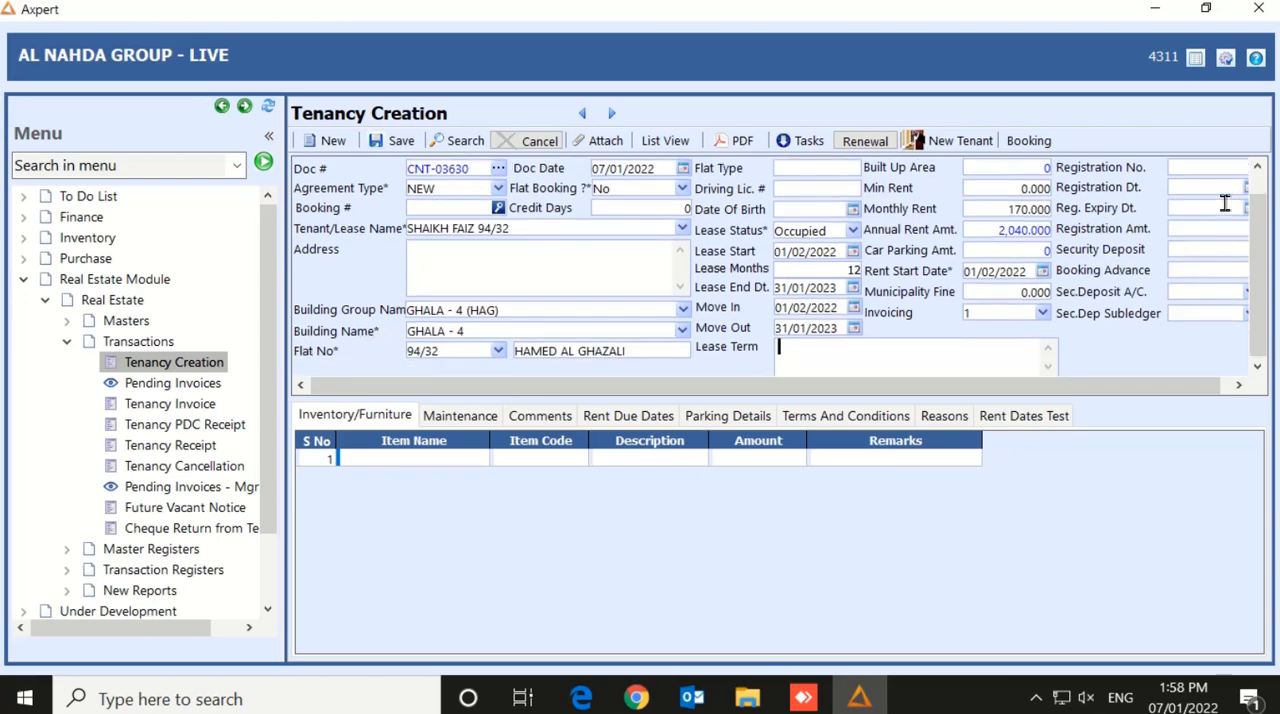
{"action": "left_click", "coordinate": [850, 367]}
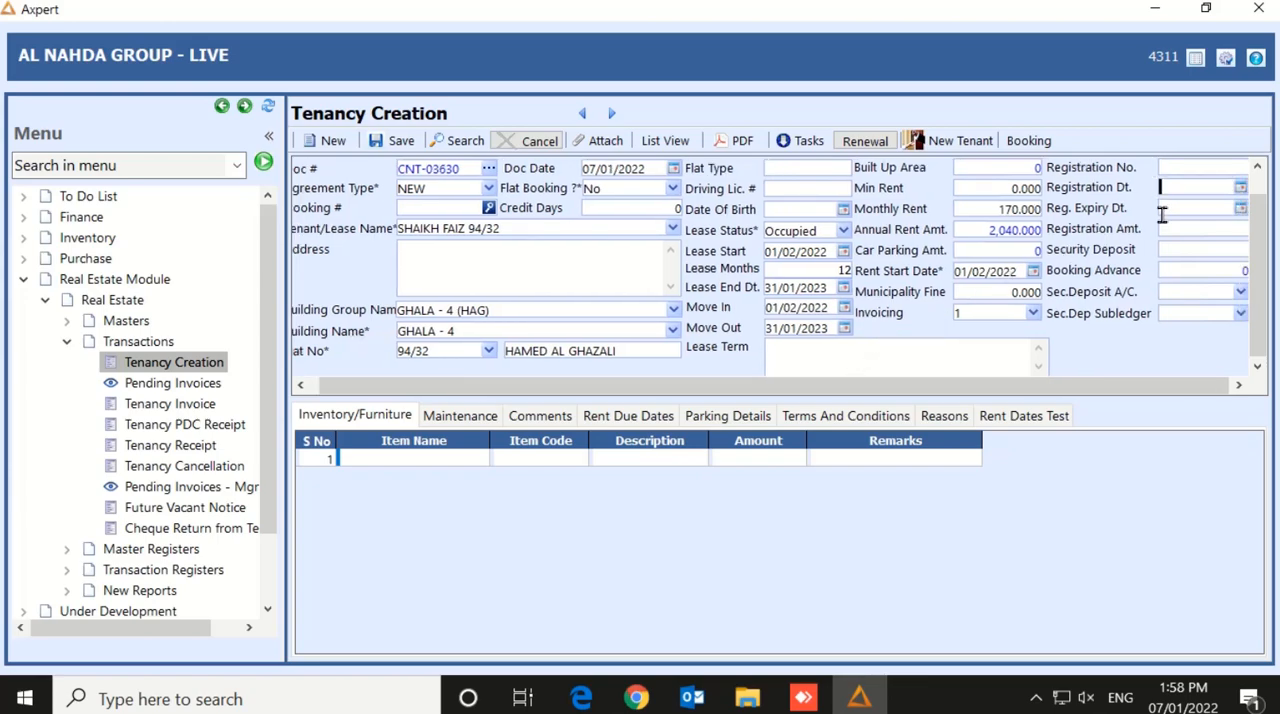
{"action": "left_click", "coordinate": [1194, 183]}
{"action": "key", "text": "Tab"}
{"action": "key", "text": "Tab"}
{"action": "key", "text": "Tab"}
{"action": "key", "text": "Tab"}
{"action": "left_click", "coordinate": [1171, 310]}
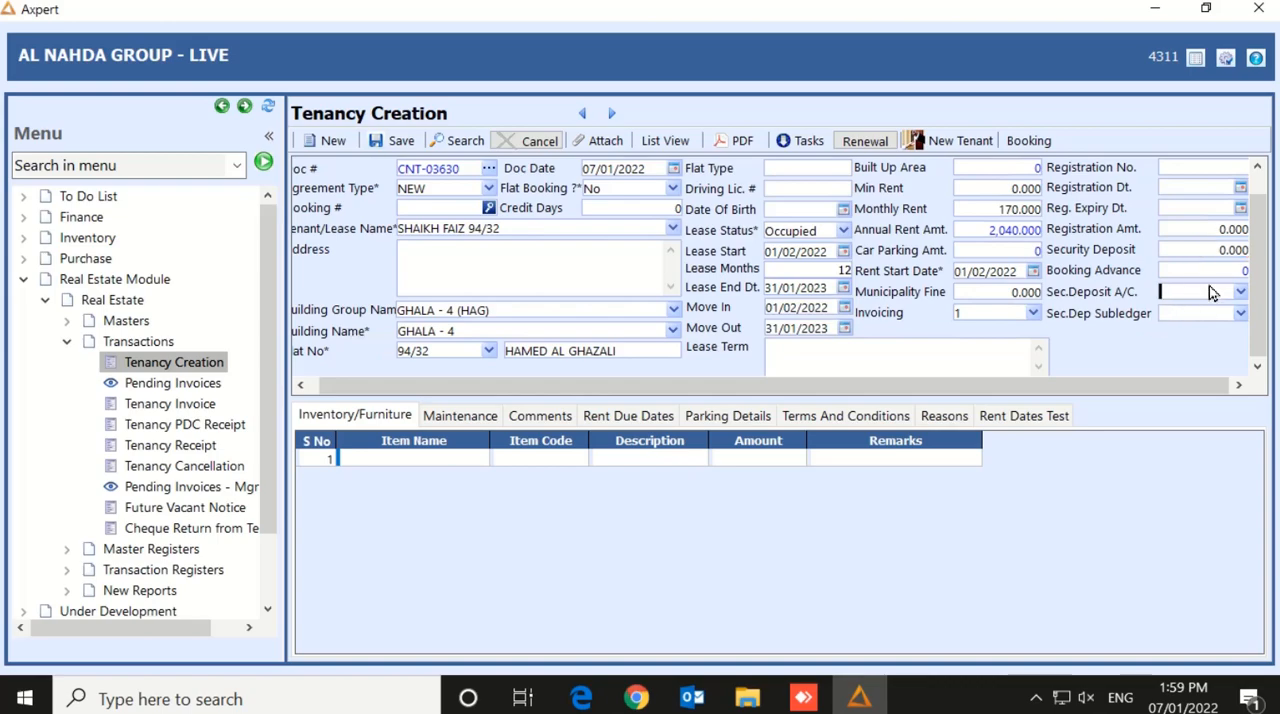
{"action": "key", "text": "Tab"}
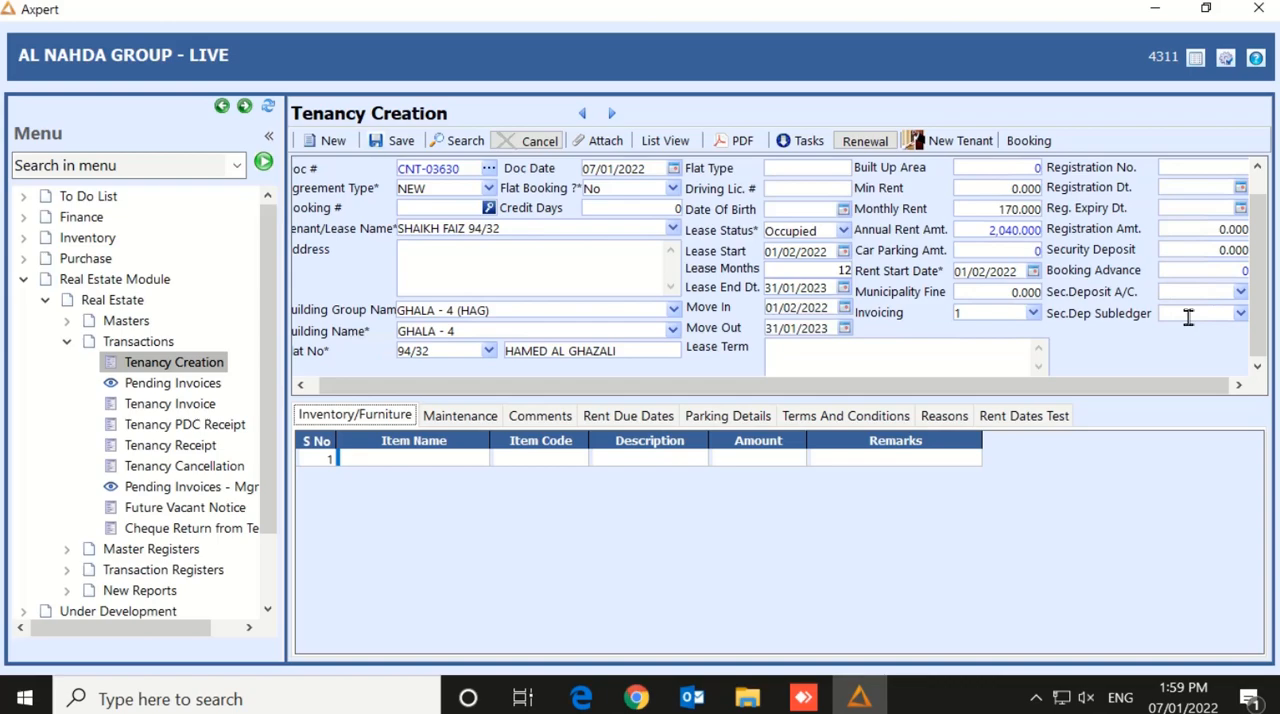
{"action": "key", "text": "Tab"}
{"action": "left_click", "coordinate": [488, 421]}
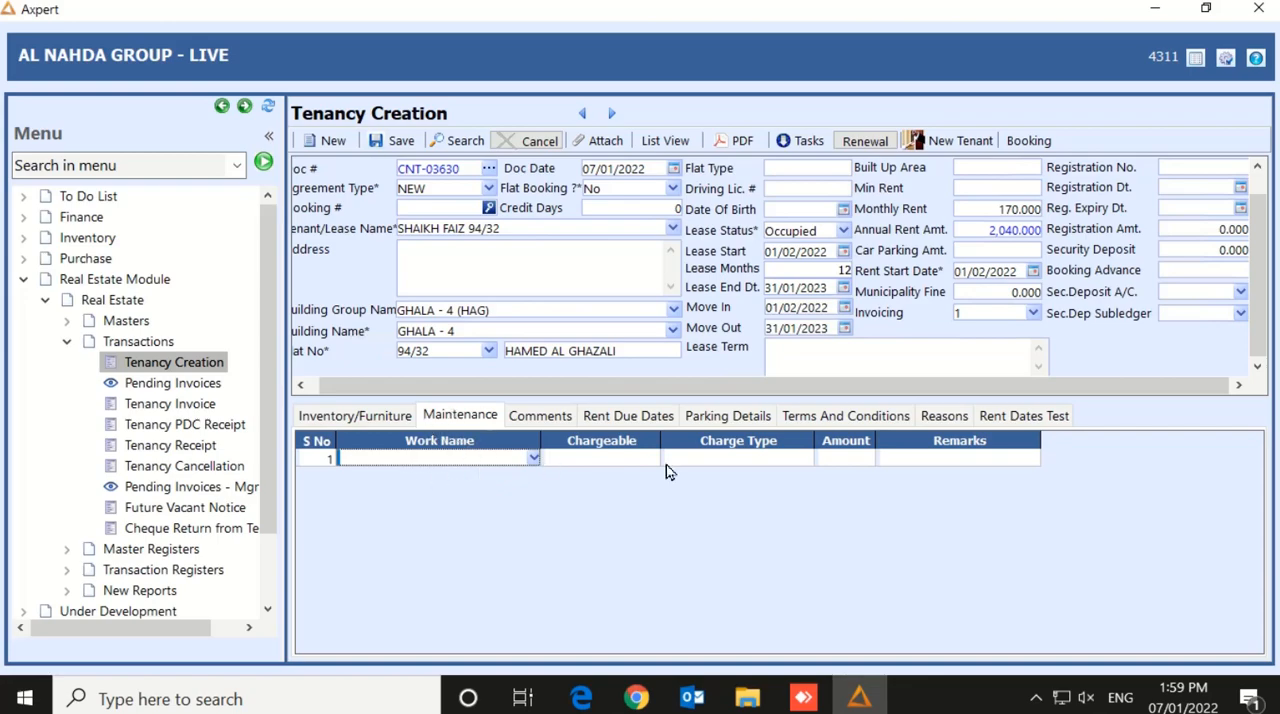
Refill the Rent Due Dates grid with a freshly generated rent schedule, accepting replacement of the existing data
{"action": "left_click", "coordinate": [614, 424]}
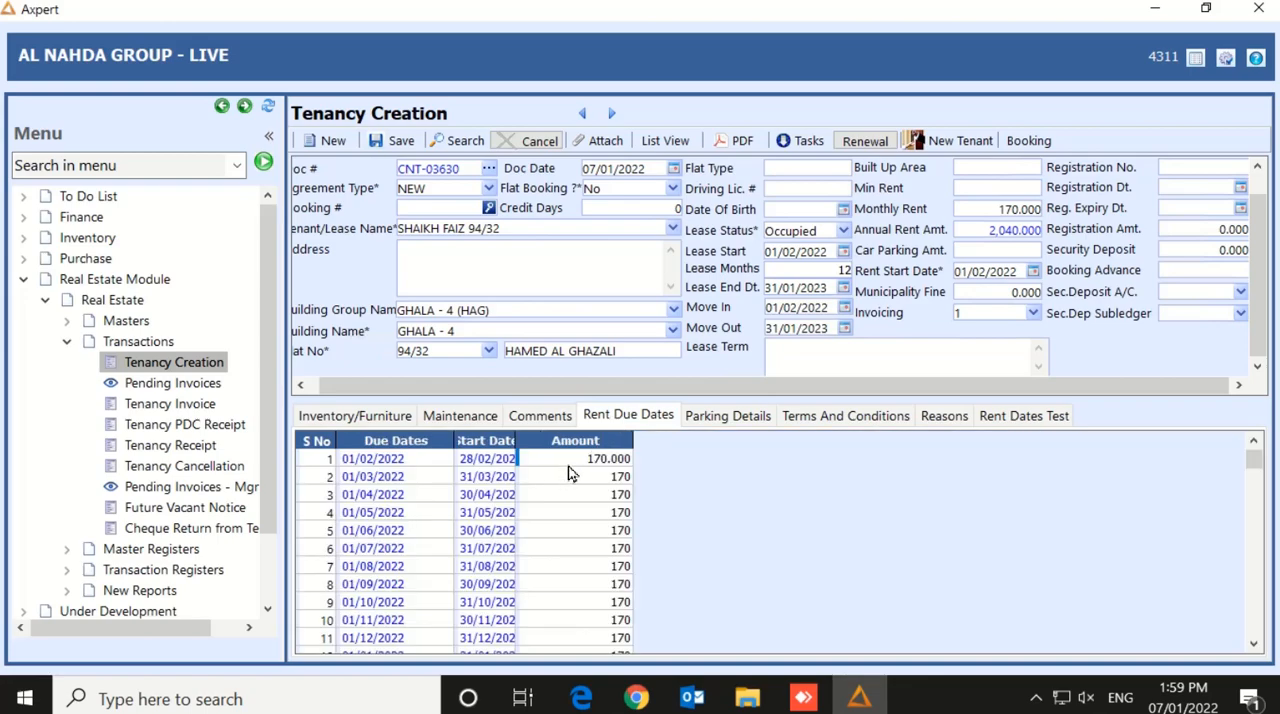
{"action": "left_click", "coordinate": [550, 462]}
{"action": "left_click", "coordinate": [550, 462]}
{"action": "right_click", "coordinate": [532, 500]}
{"action": "mouse_move", "coordinate": [694, 588]}
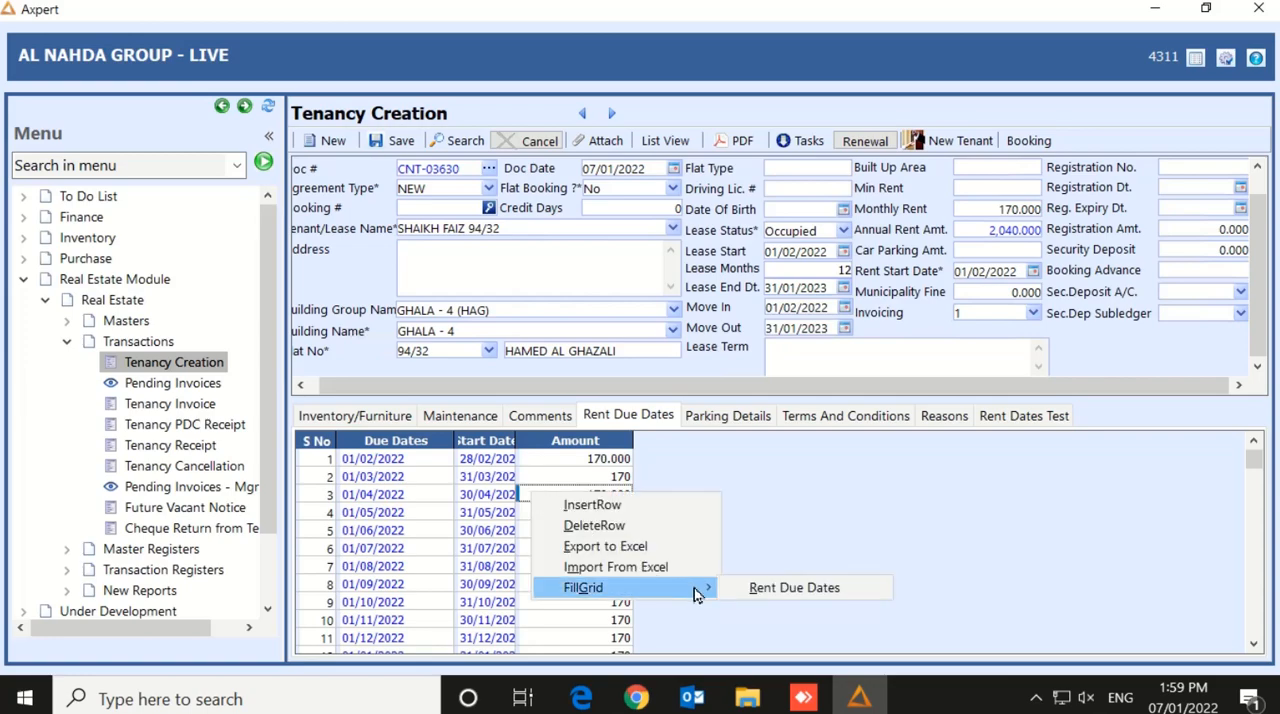
{"action": "left_click", "coordinate": [778, 588]}
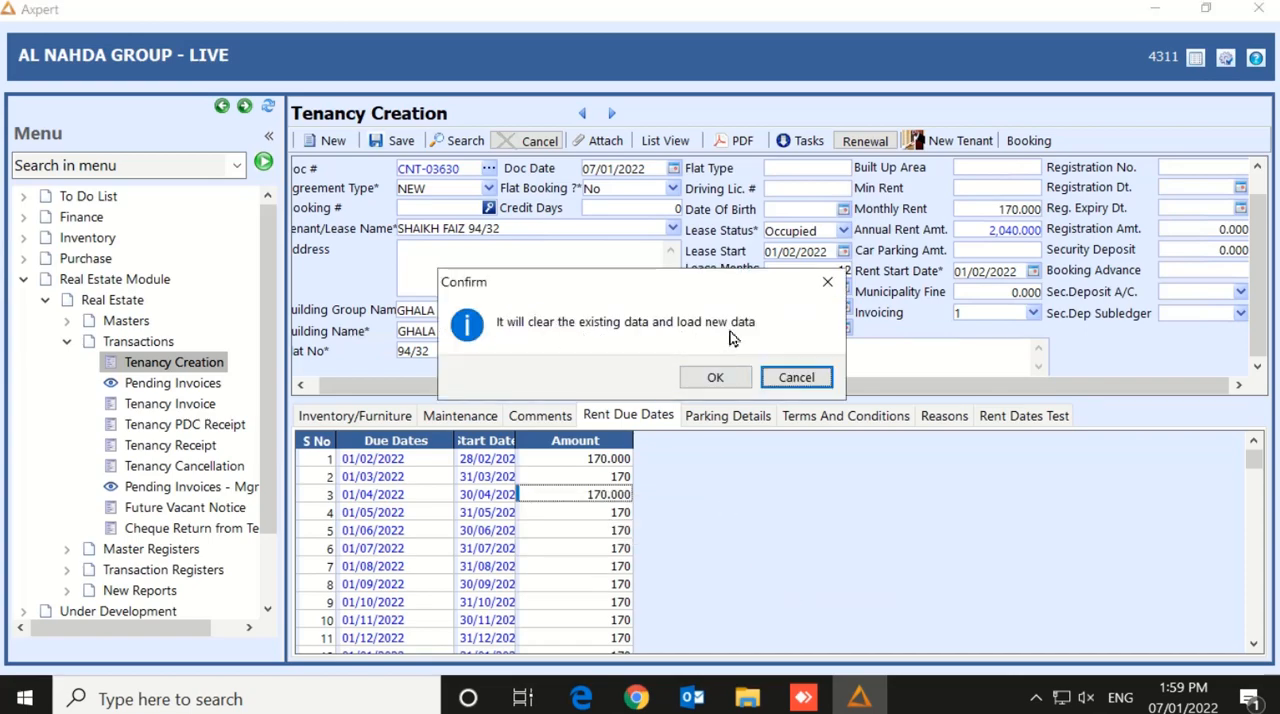
{"action": "left_click", "coordinate": [715, 377]}
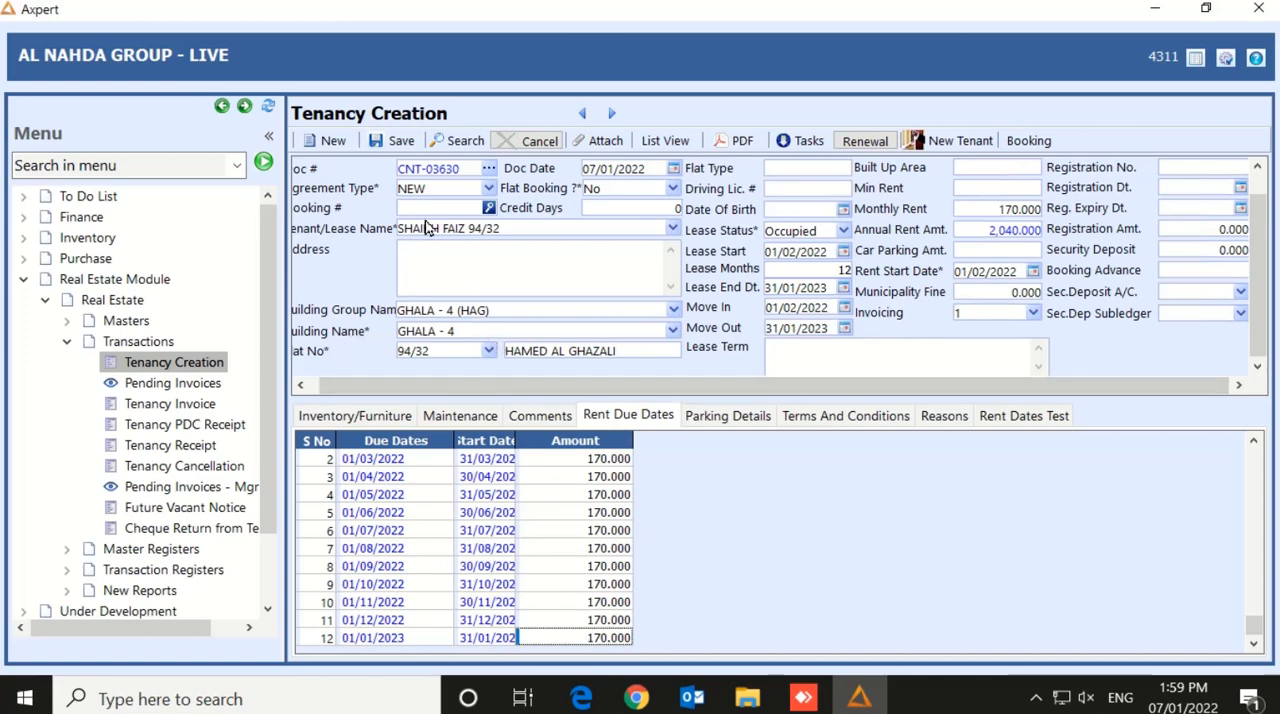
Save the completed tenancy contract for flat 94/32 and dismiss the save message
{"action": "left_click", "coordinate": [393, 141]}
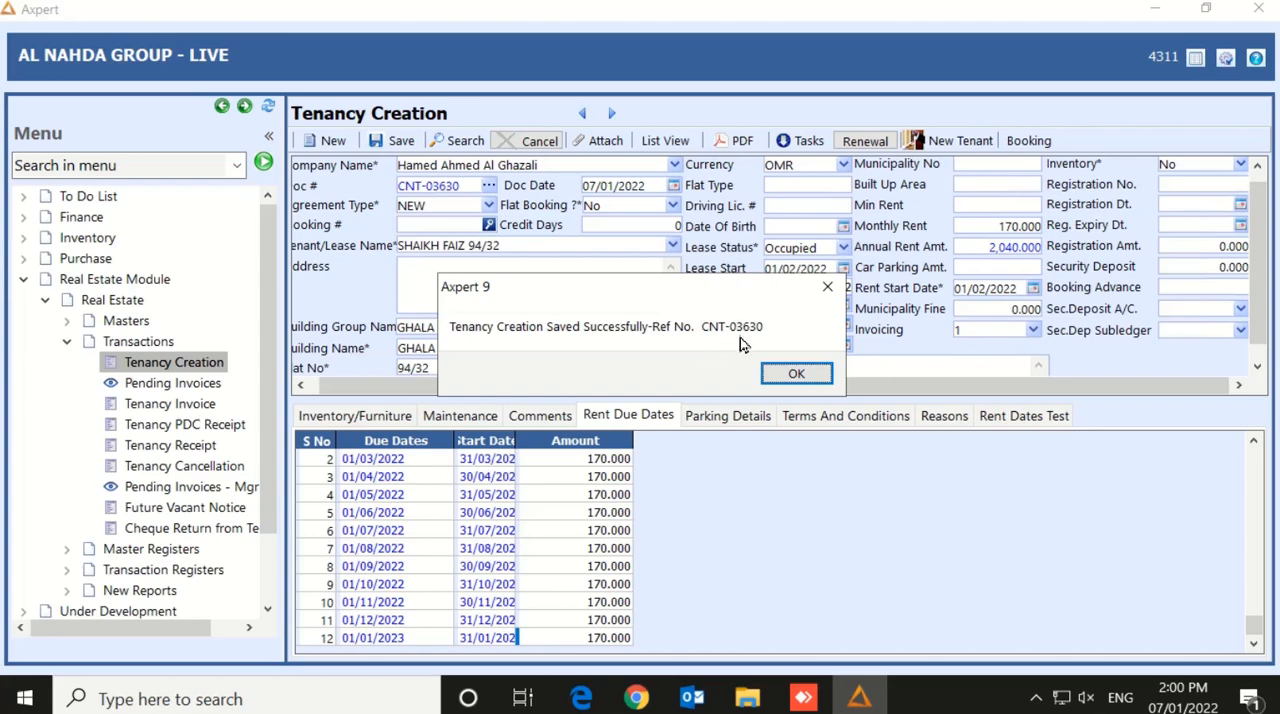
{"action": "left_click", "coordinate": [790, 375]}
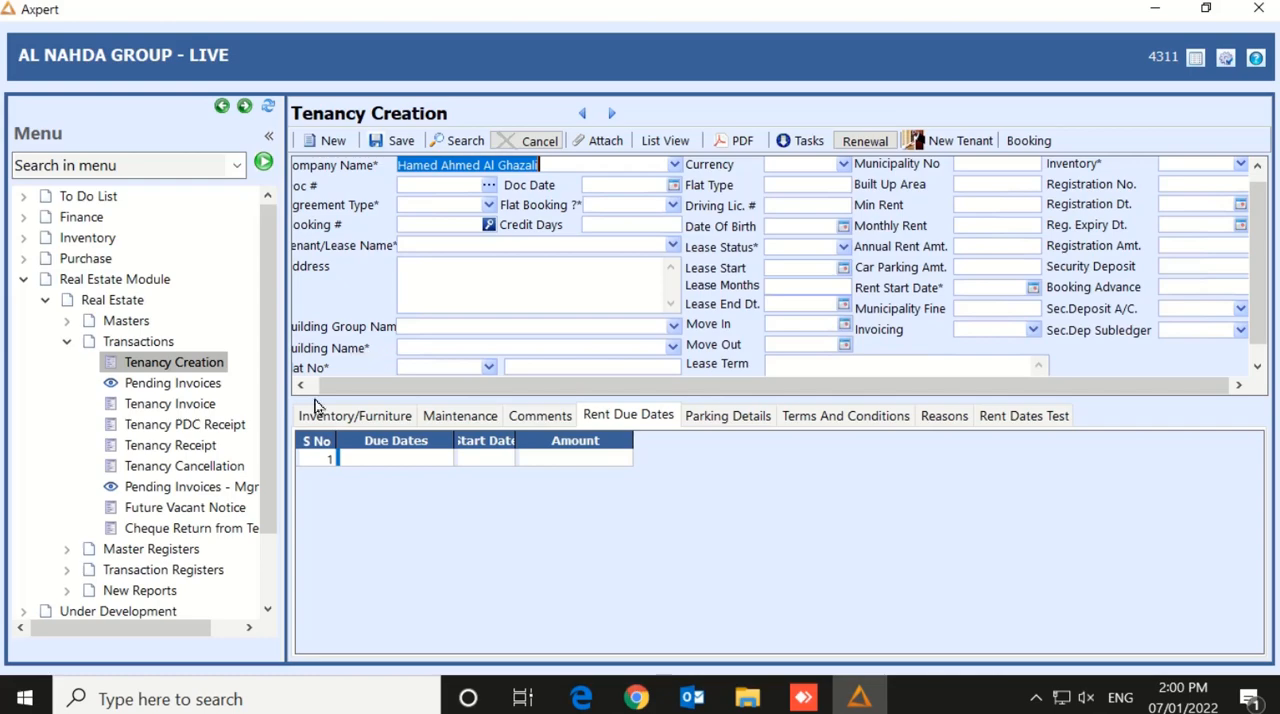
Open Pending Invoices for the landlord's company, building group GHALA - 4 (HAG) and building GHALA - 4, keeping the default credit account and cost centers
{"action": "left_click", "coordinate": [200, 386]}
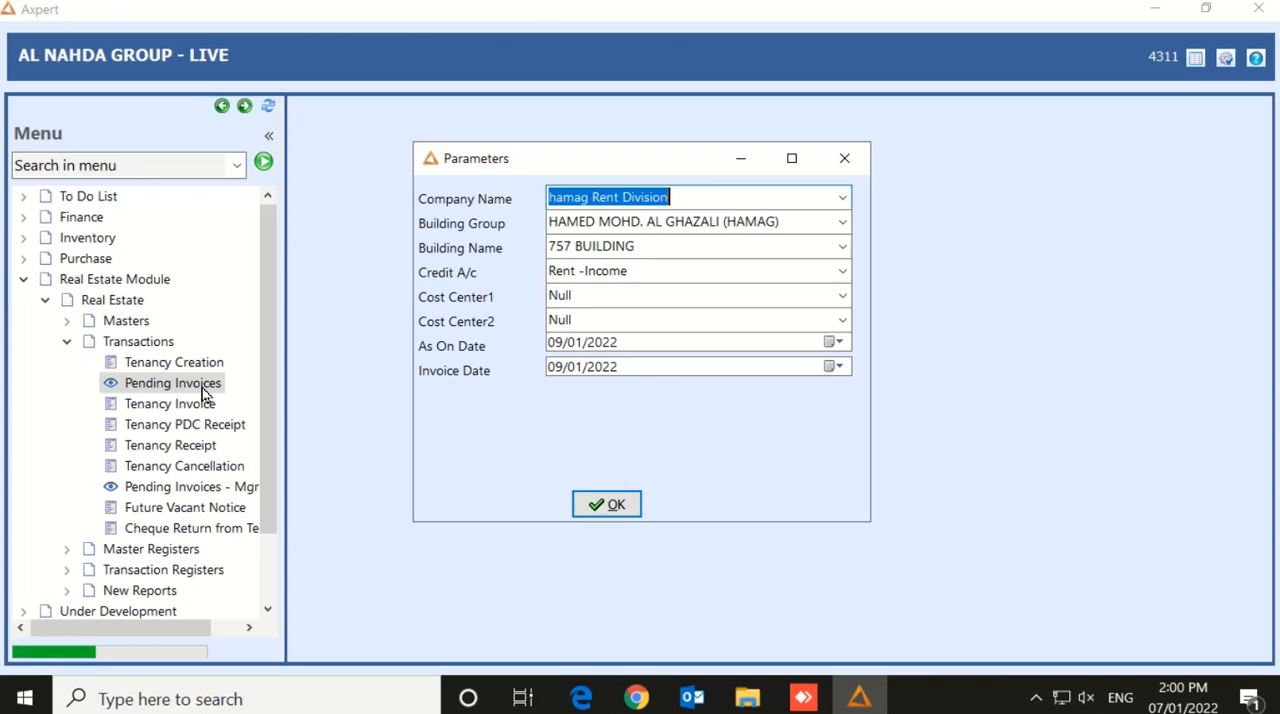
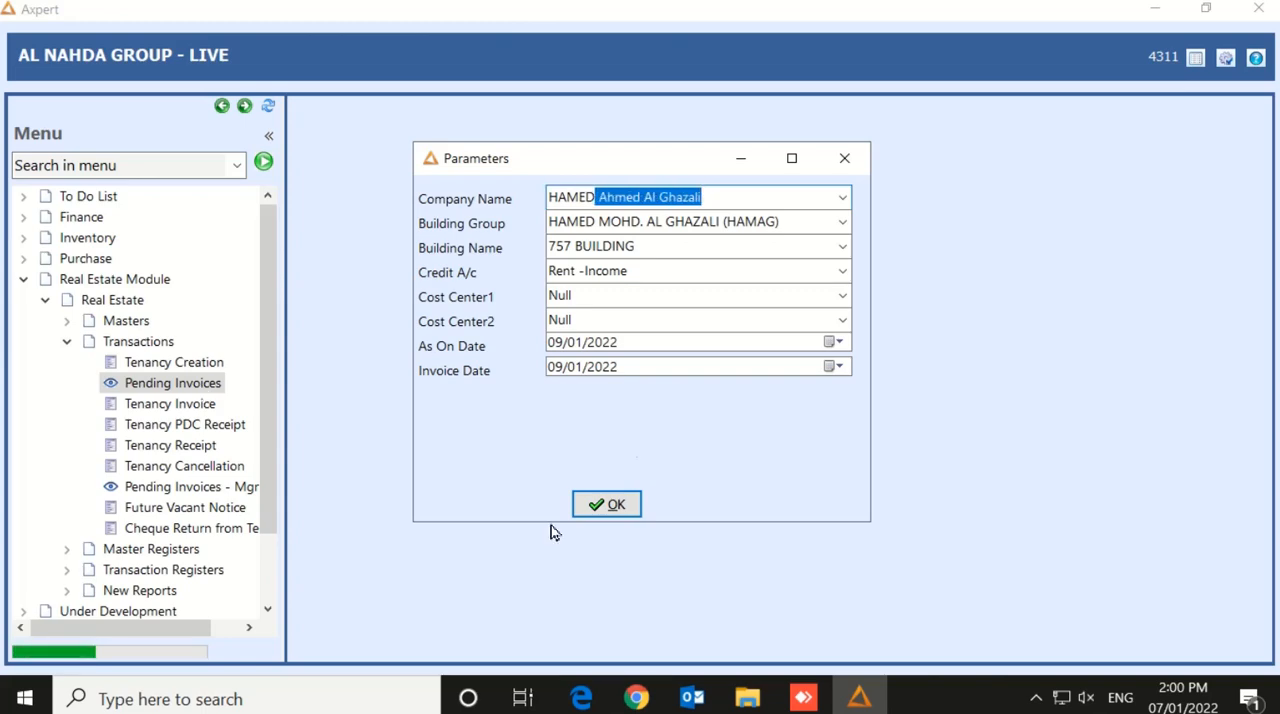
{"action": "key", "text": "Tab"}
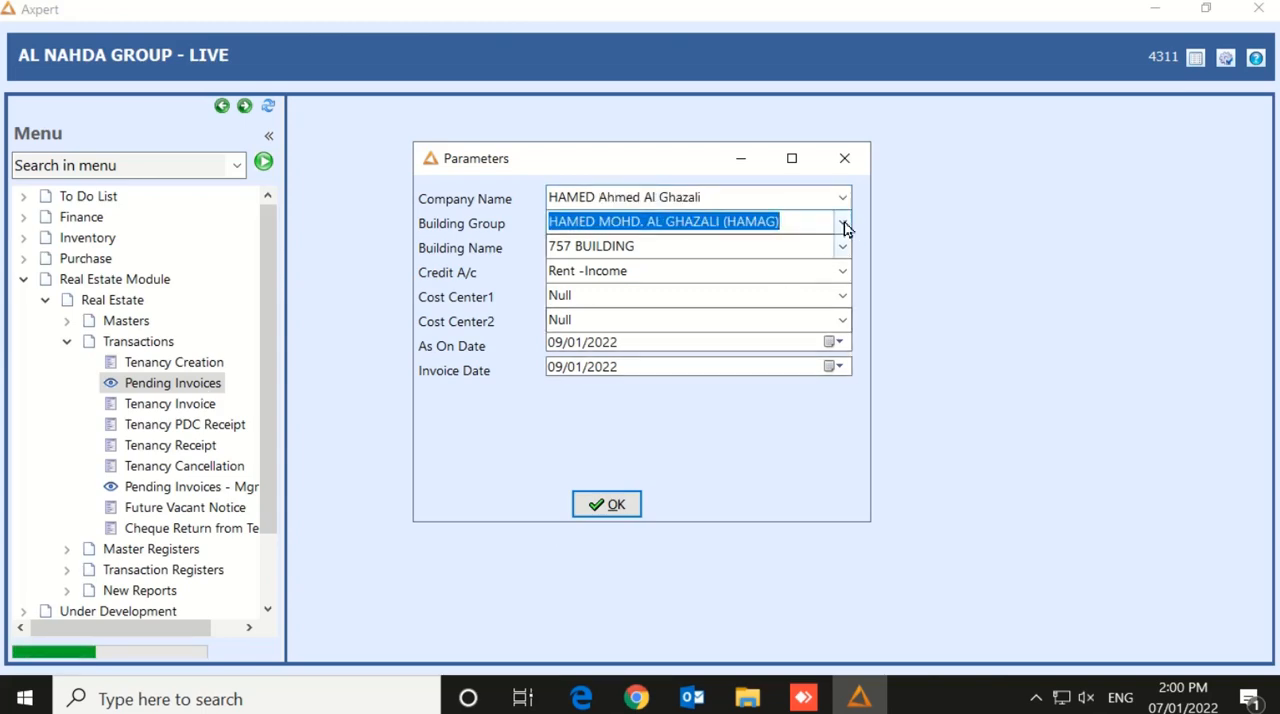
{"action": "left_click", "coordinate": [842, 222]}
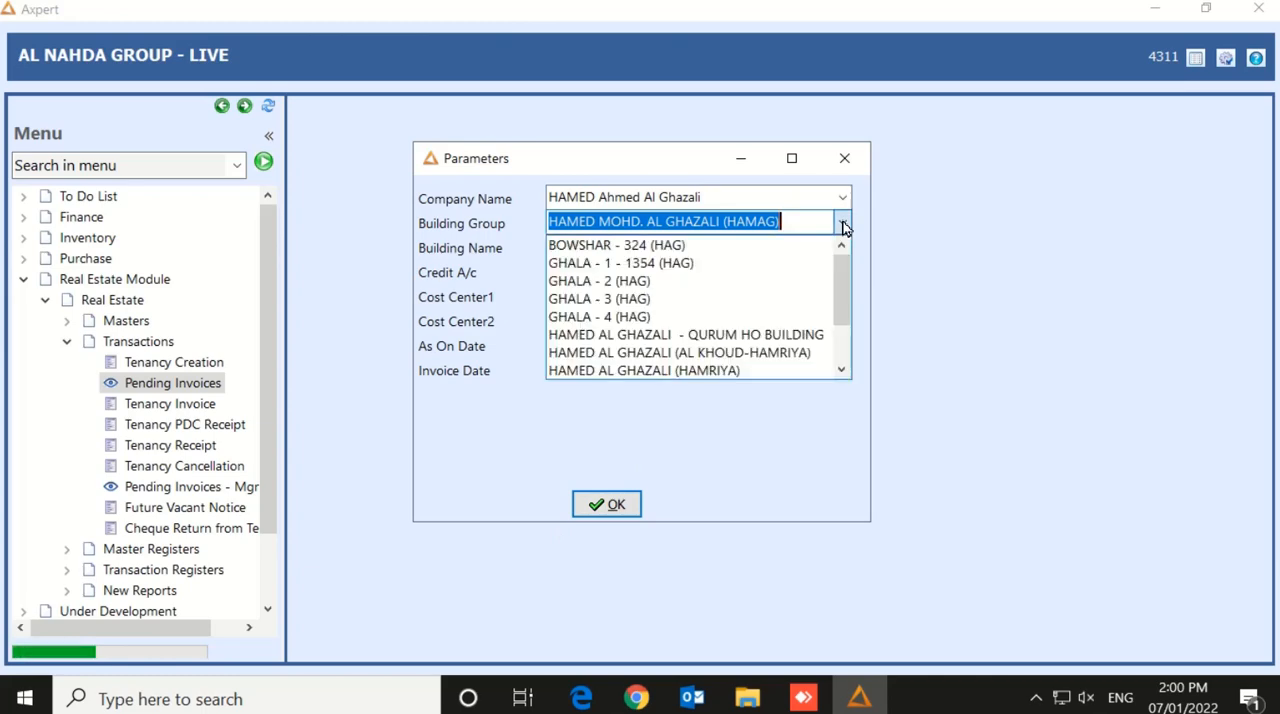
{"action": "left_click", "coordinate": [645, 318]}
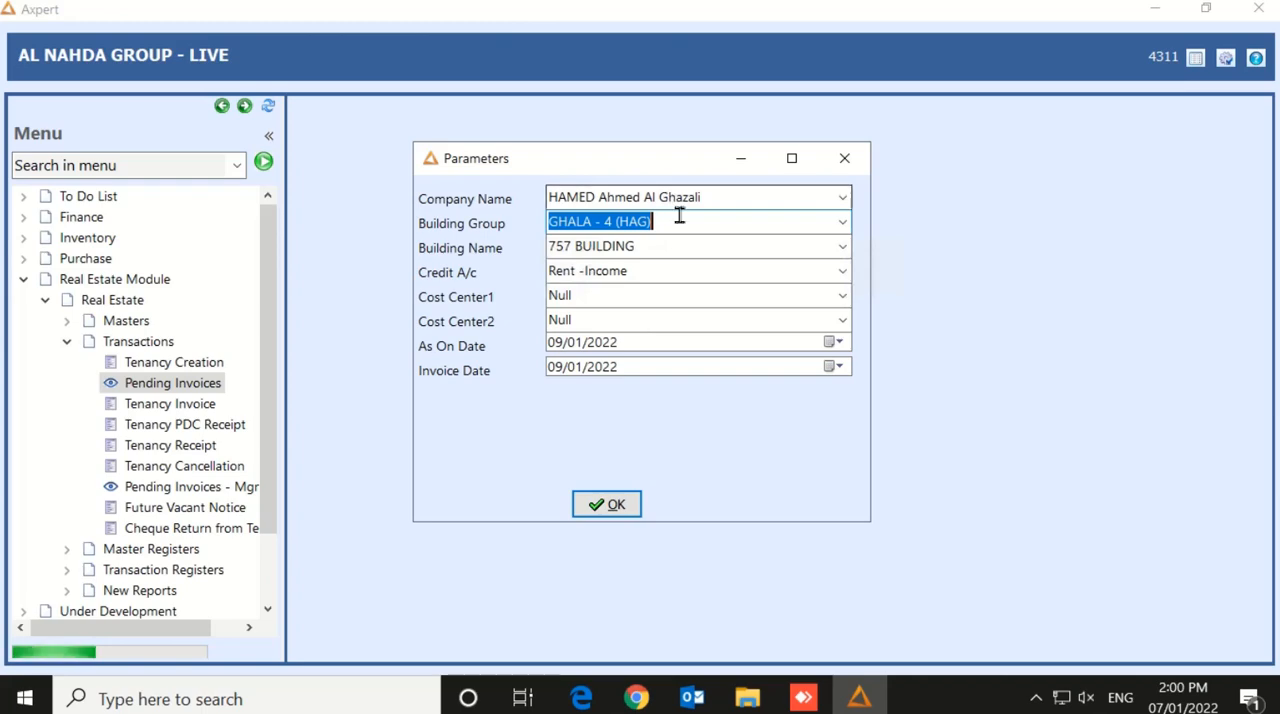
{"action": "key", "text": "Tab"}
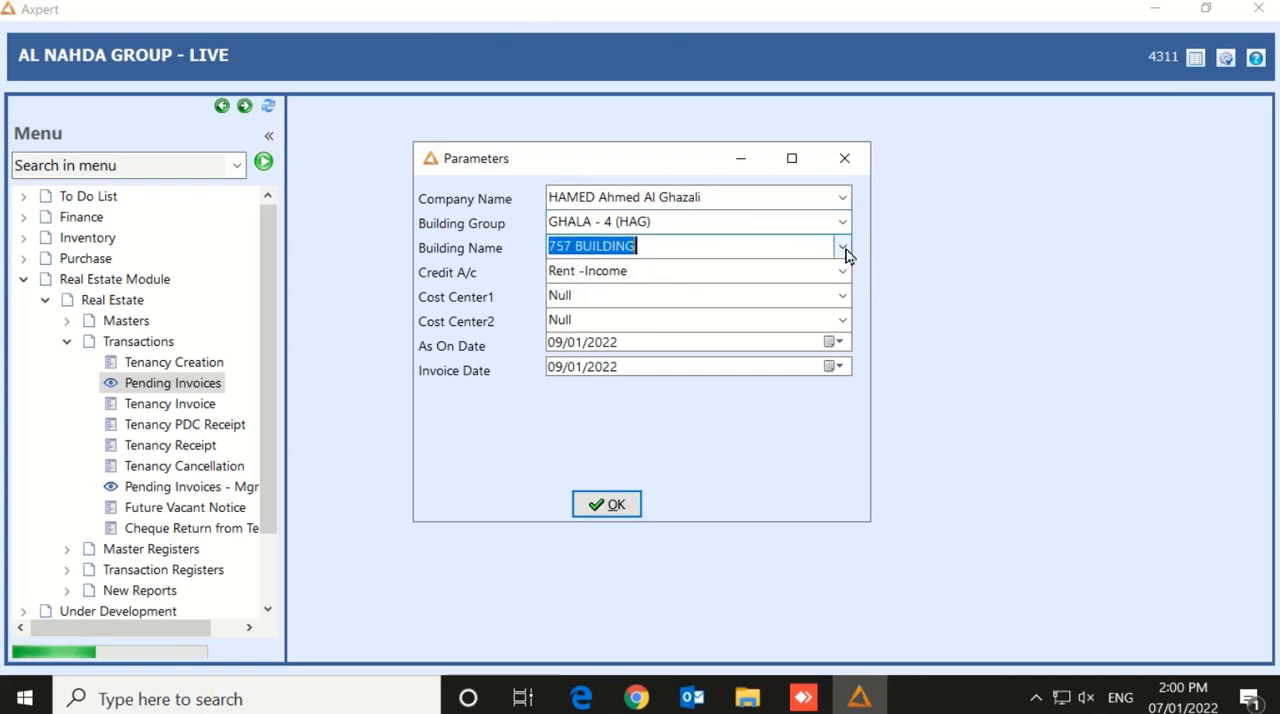
{"action": "left_click", "coordinate": [845, 248]}
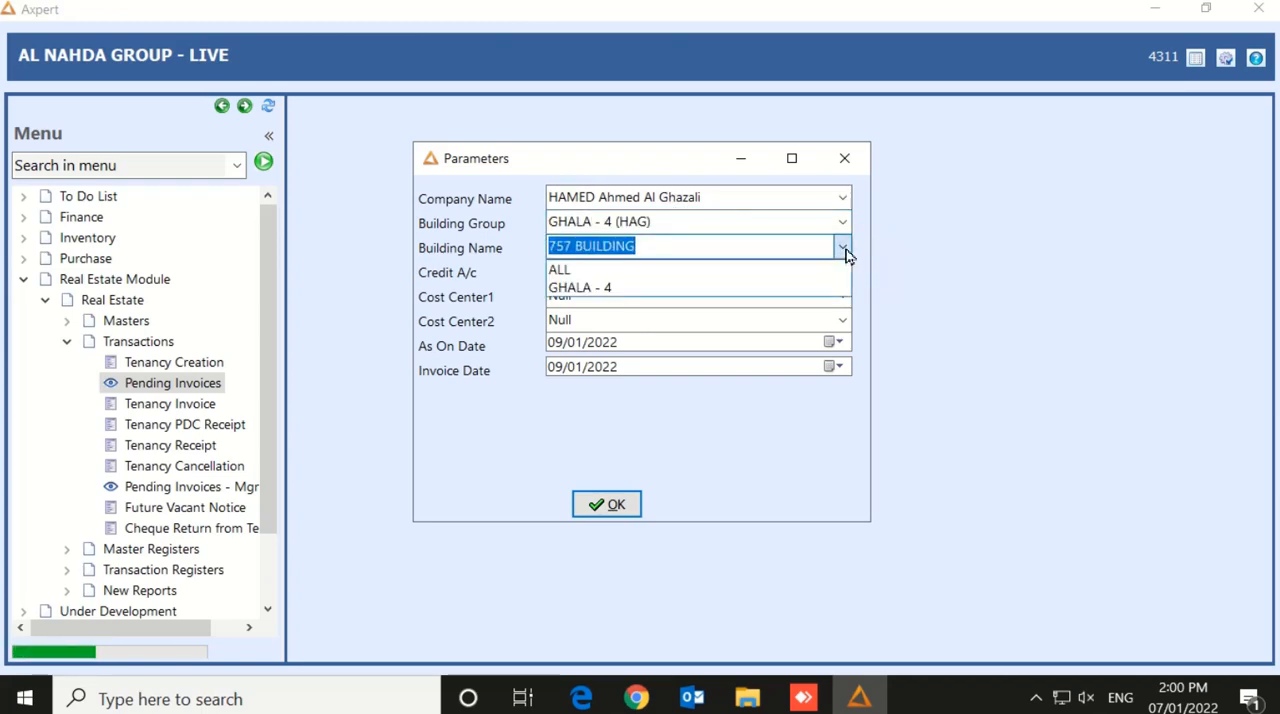
{"action": "left_click", "coordinate": [640, 292]}
{"action": "key", "text": "Tab"}
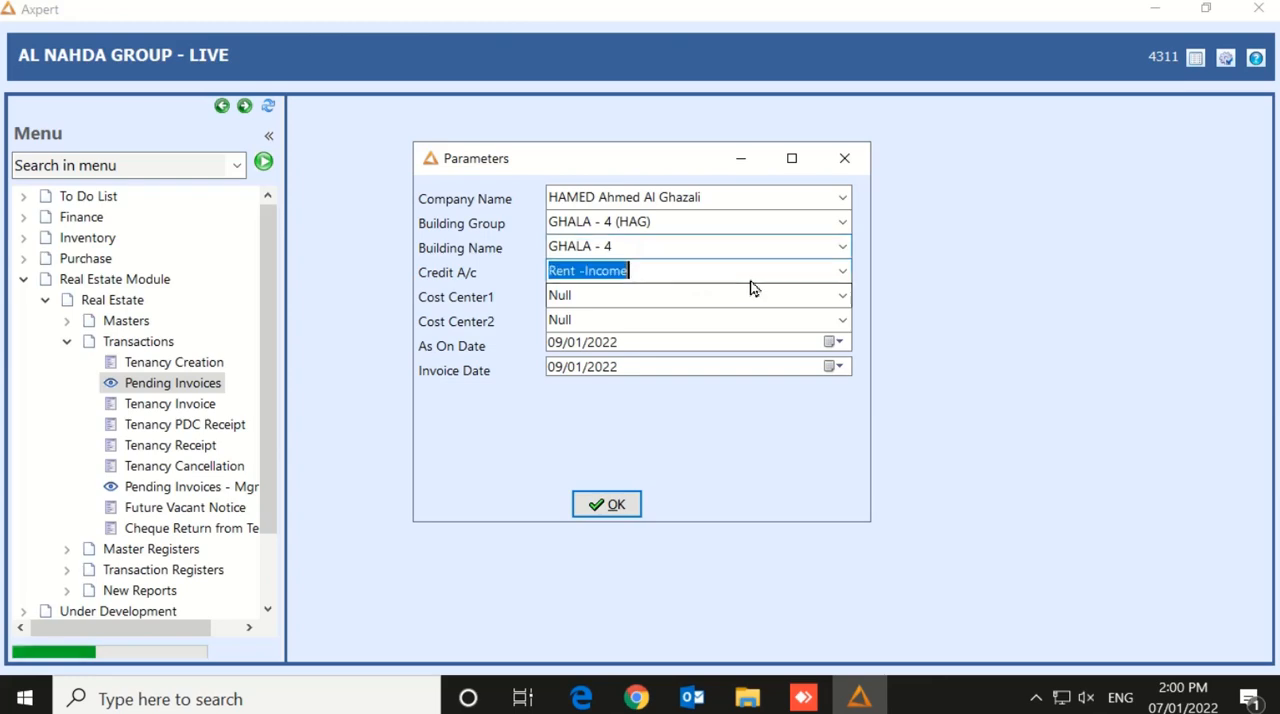
{"action": "left_click", "coordinate": [611, 293]}
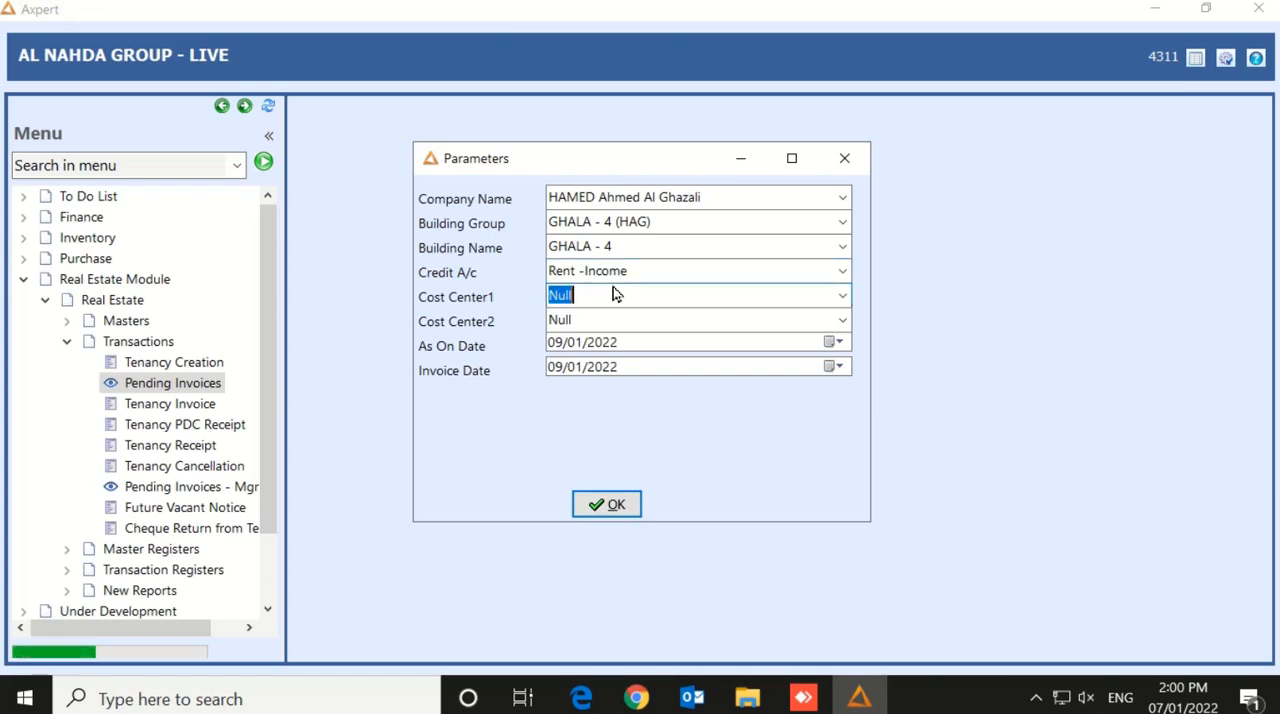
{"action": "key", "text": "Tab"}
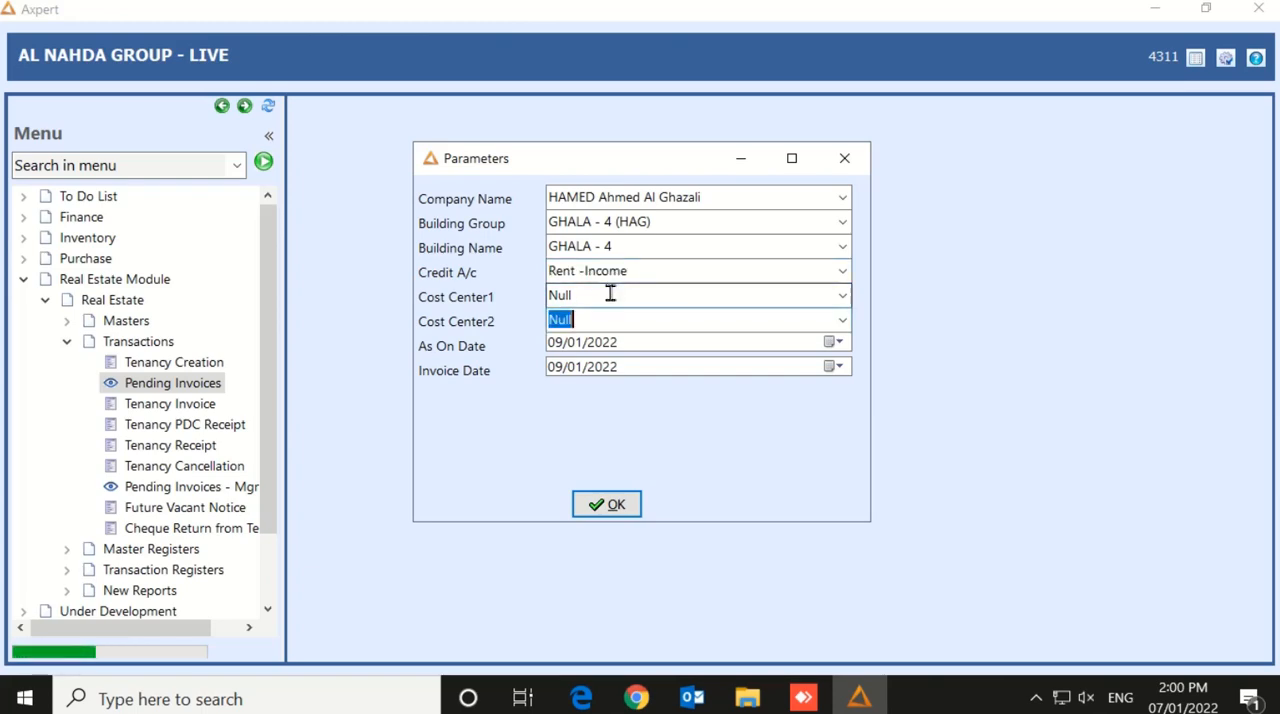
{"action": "key", "text": "Tab"}
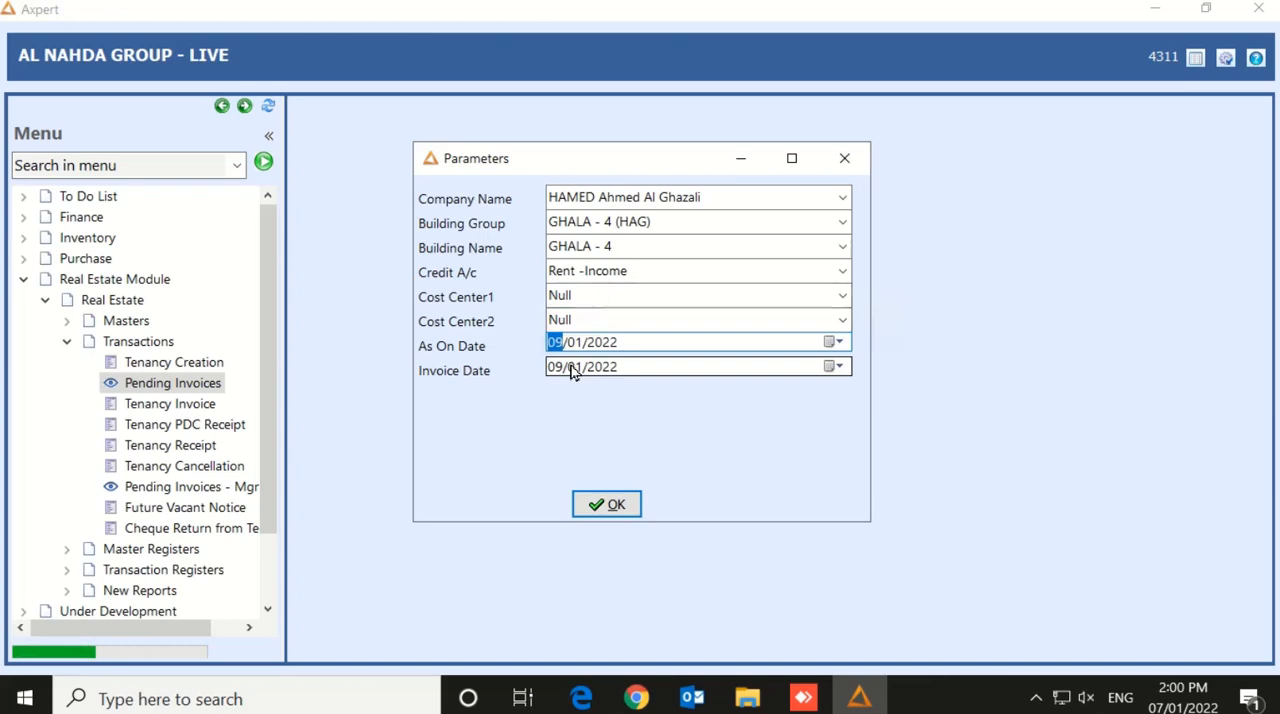
Set both the As On Date and the Invoice Date to 28/02/2022
{"action": "left_click", "coordinate": [835, 345]}
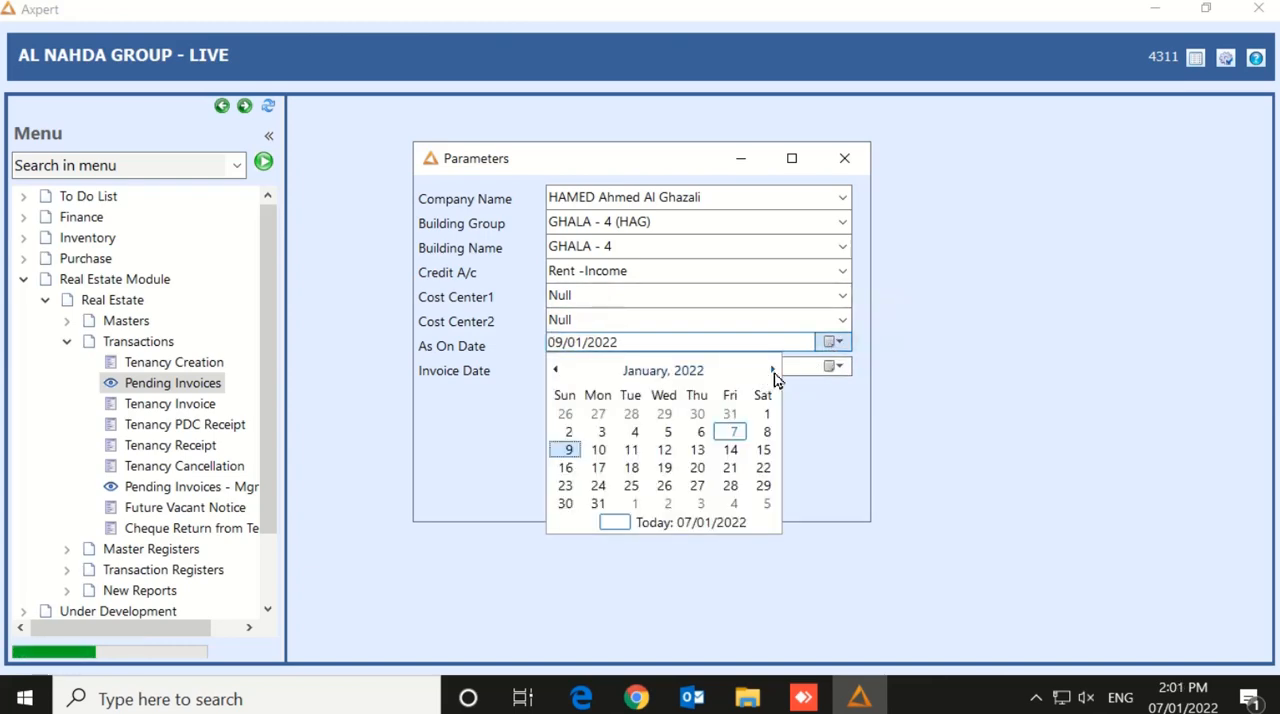
{"action": "left_click", "coordinate": [773, 371]}
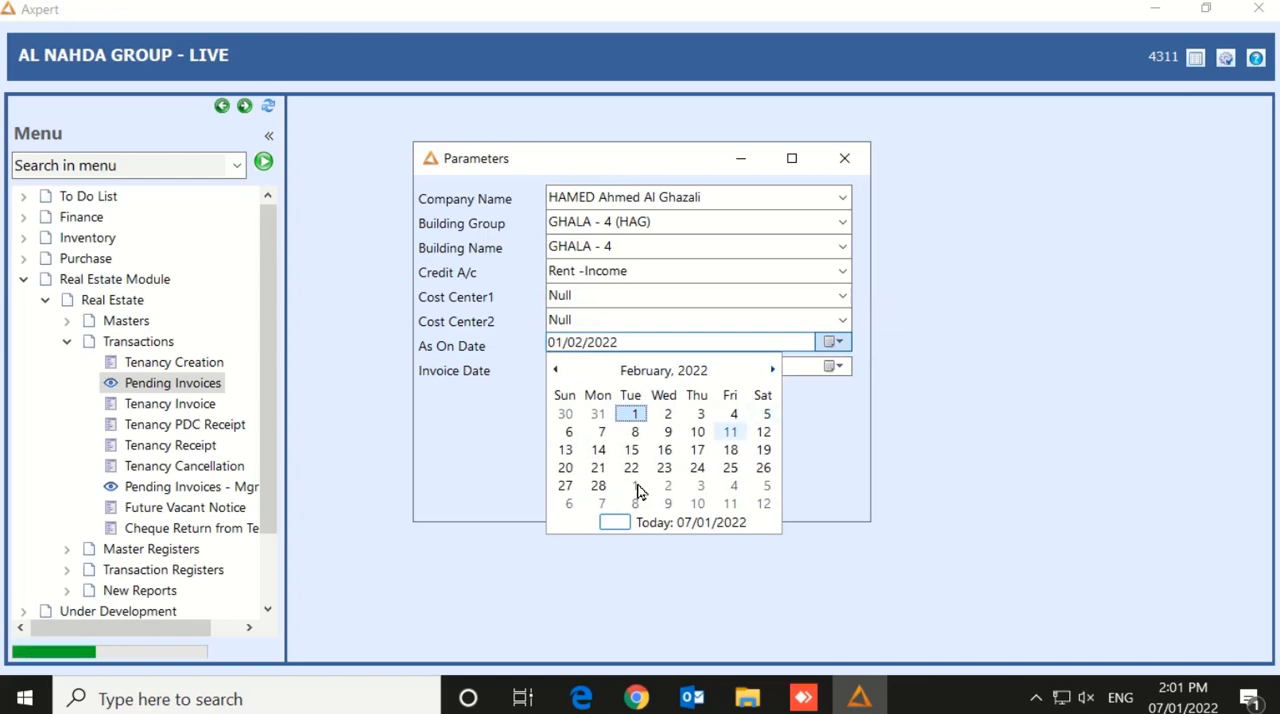
{"action": "left_click", "coordinate": [598, 486]}
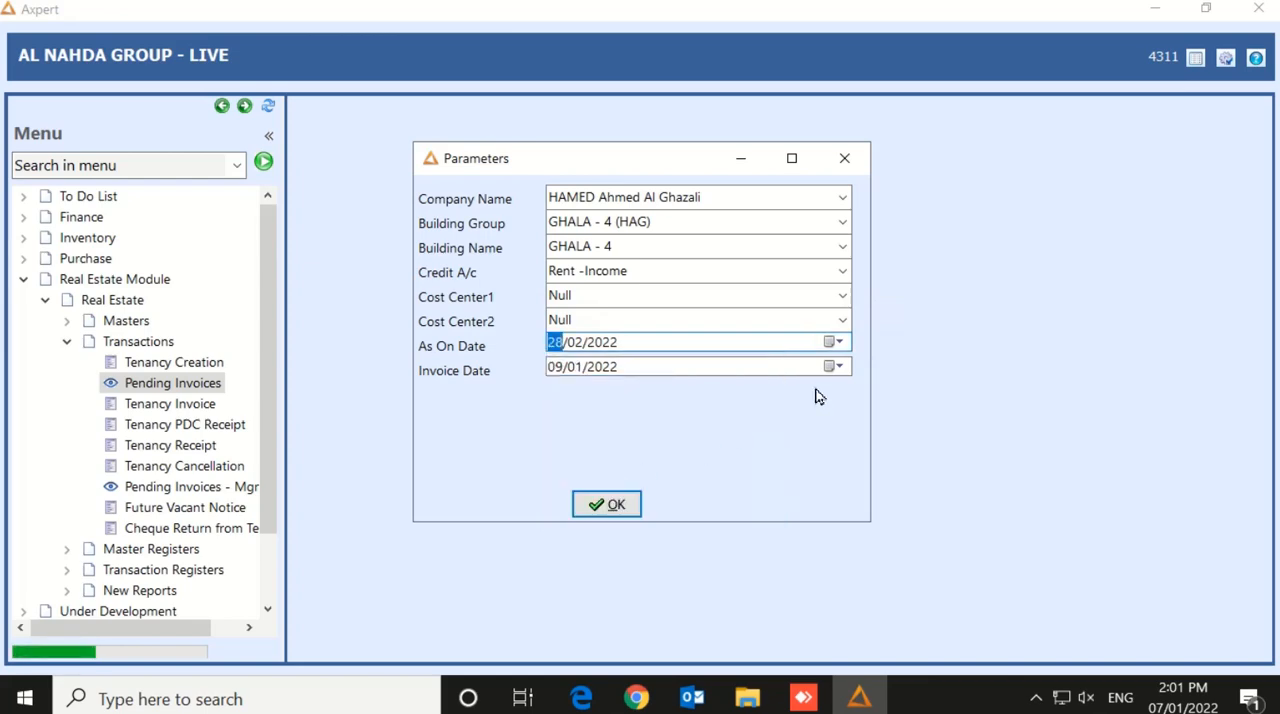
{"action": "left_click", "coordinate": [834, 368]}
{"action": "left_click", "coordinate": [772, 395]}
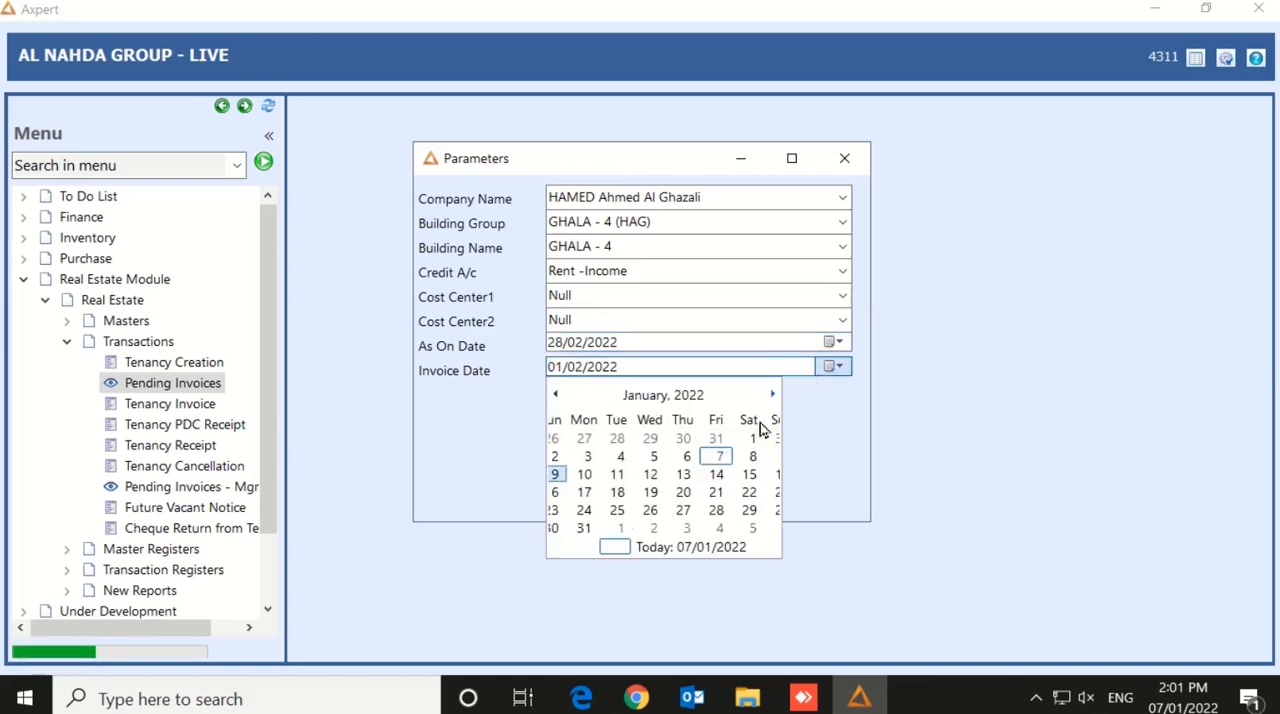
{"action": "left_click", "coordinate": [603, 512]}
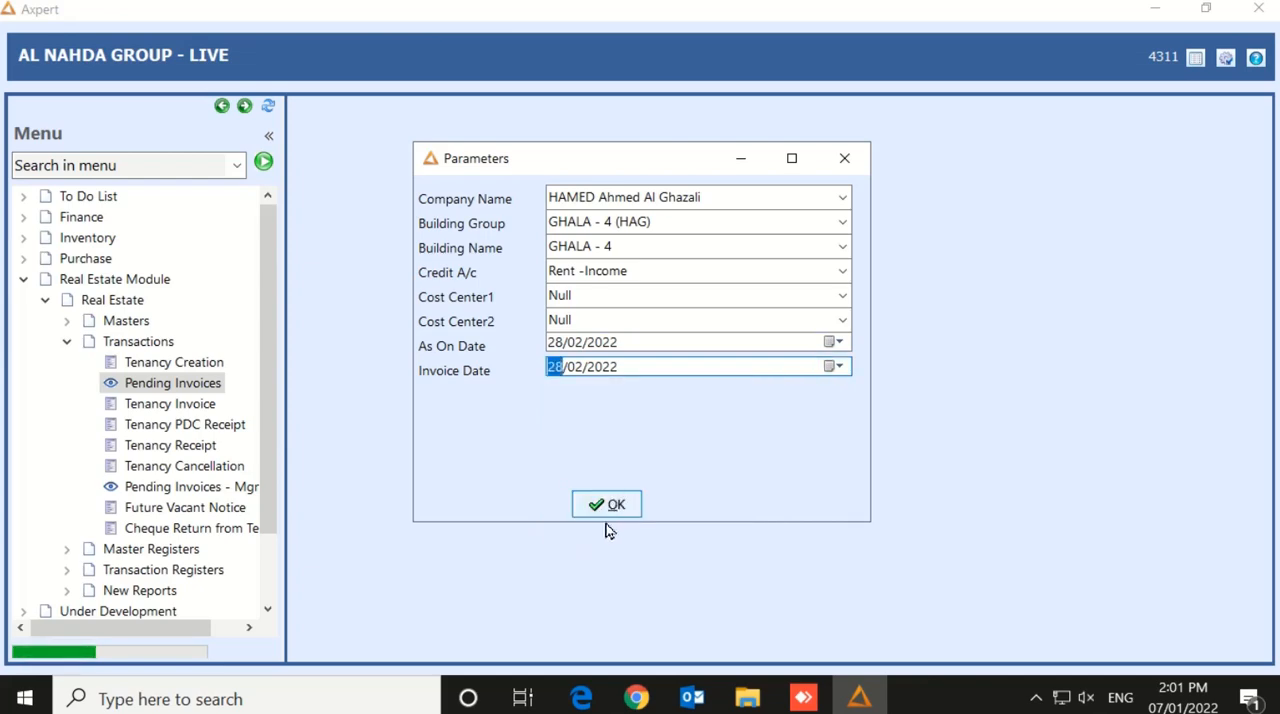
Set both the As On Date and the Invoice Date to 01/02/2022 and run the pending invoices list
{"action": "left_click", "coordinate": [831, 344]}
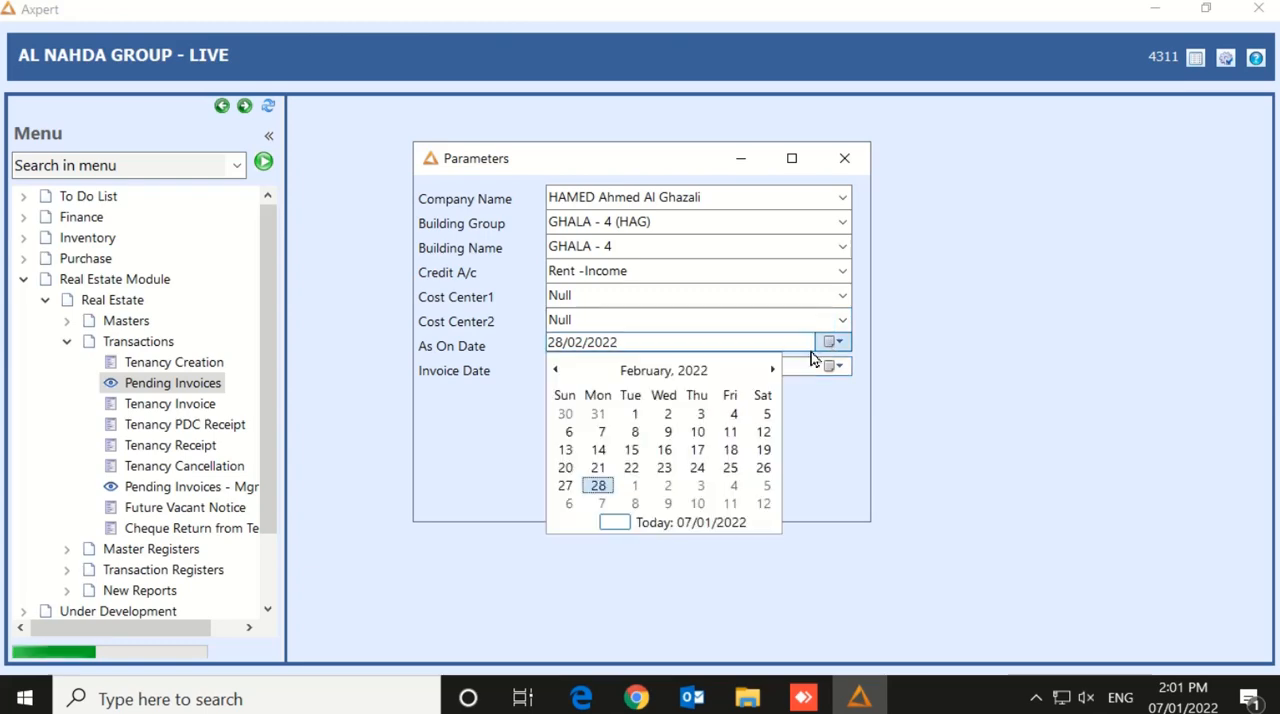
{"action": "left_click", "coordinate": [634, 414]}
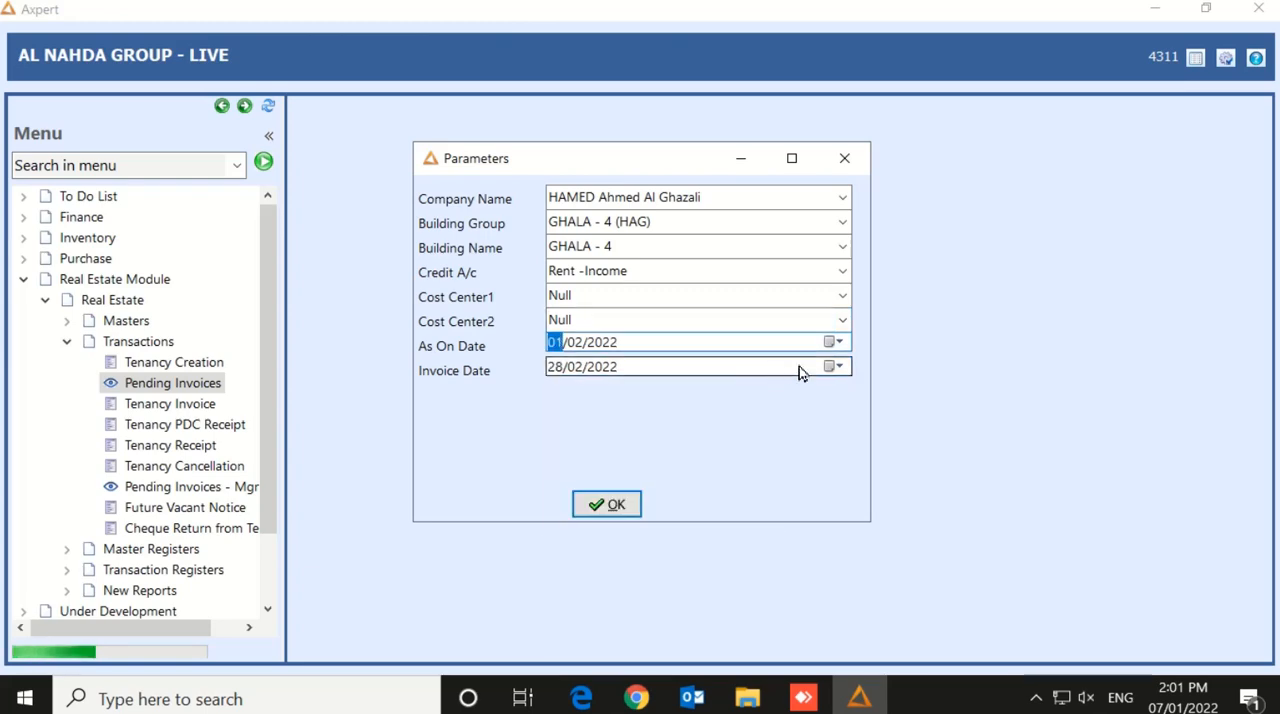
{"action": "left_click", "coordinate": [836, 367]}
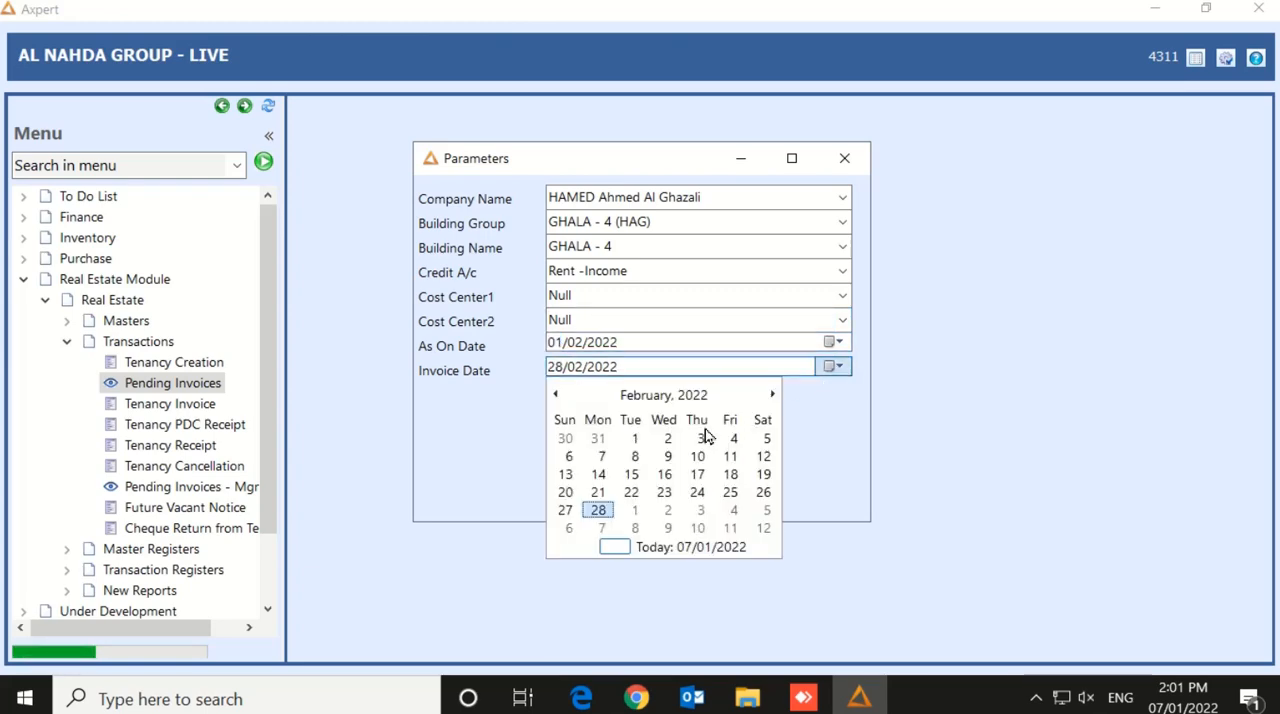
{"action": "left_click", "coordinate": [634, 438]}
{"action": "left_click", "coordinate": [612, 505]}
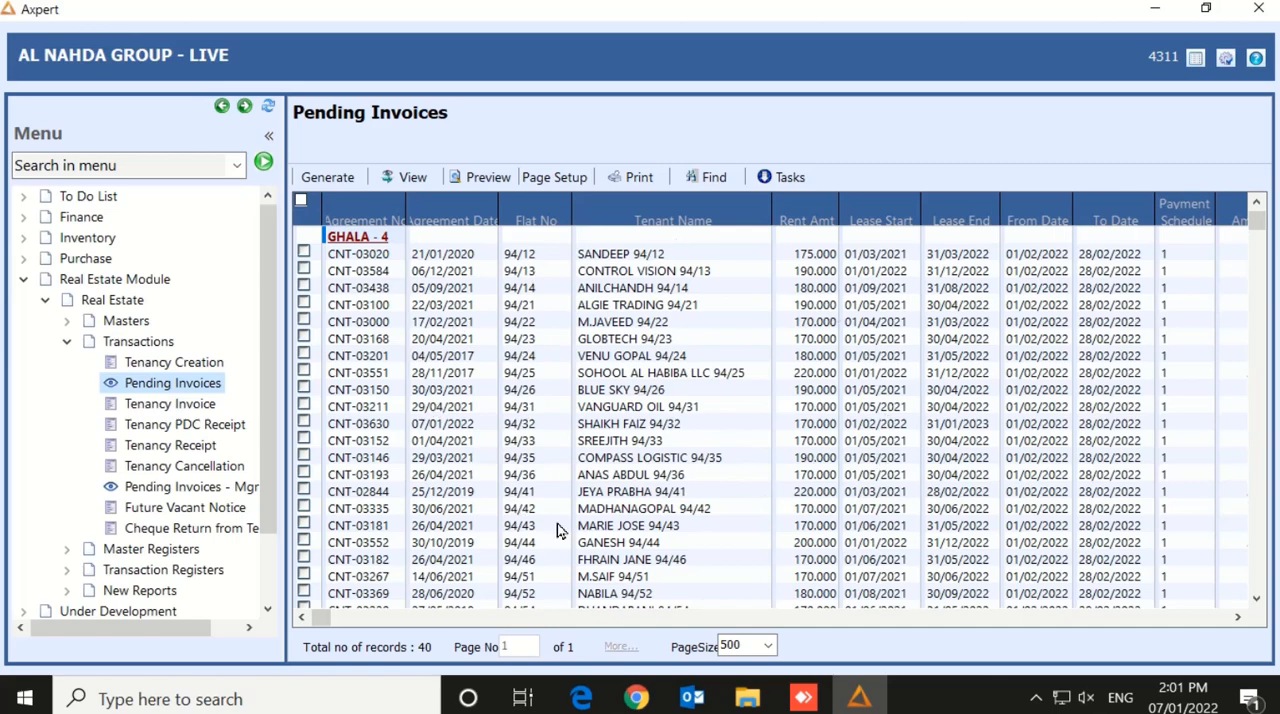
Search the entire pending invoices grid for flat 94/32, declining to restart the search from the beginning
{"action": "left_click", "coordinate": [691, 179]}
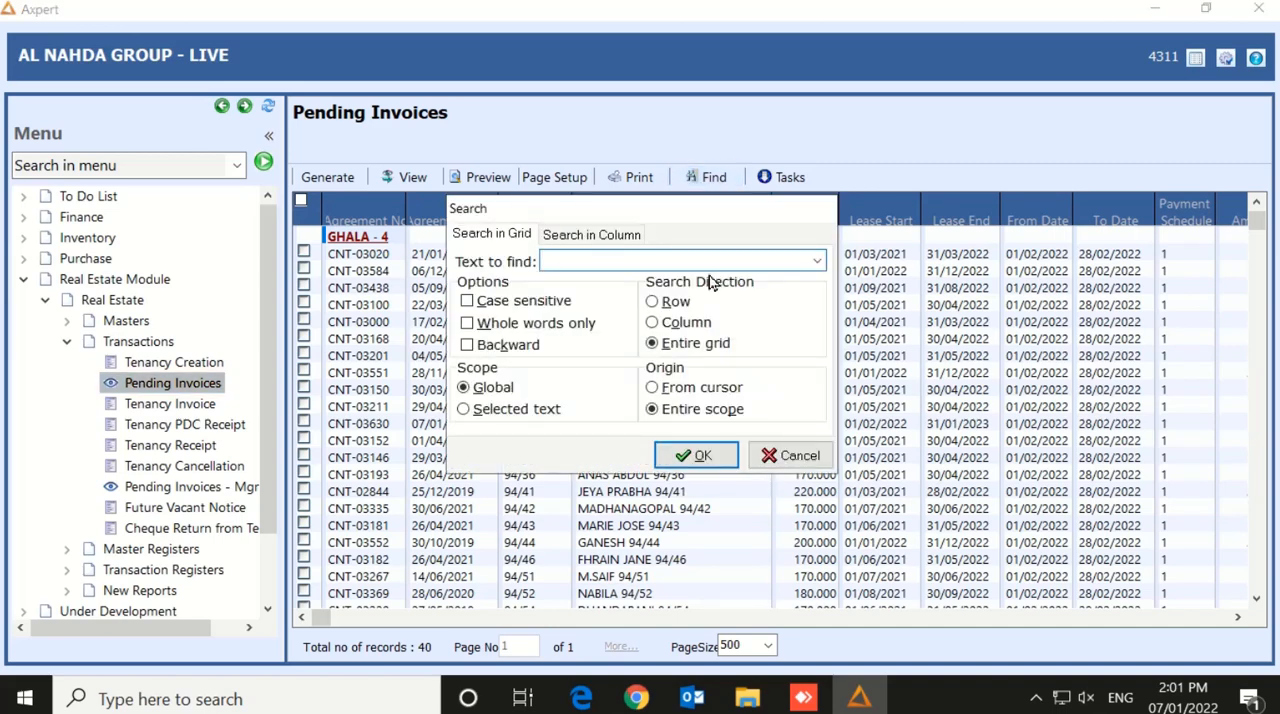
{"action": "type", "text": "94/32"}
{"action": "left_click", "coordinate": [690, 458]}
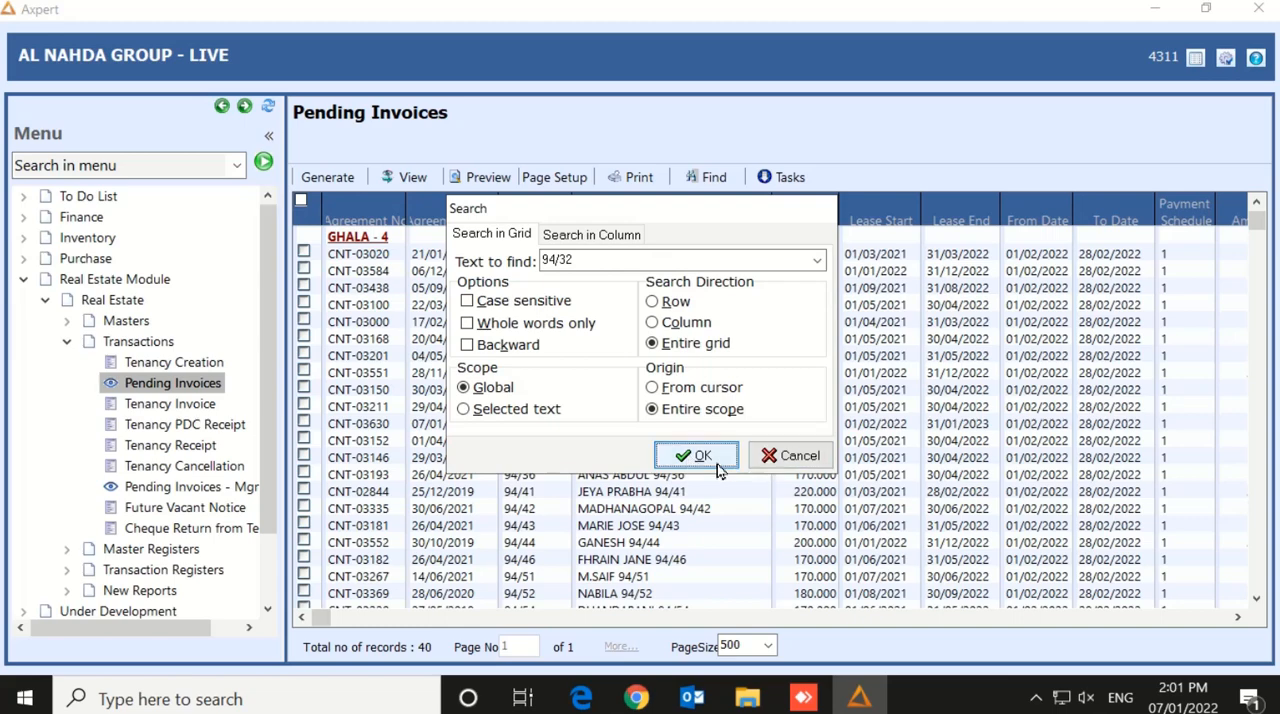
{"action": "left_click", "coordinate": [716, 466]}
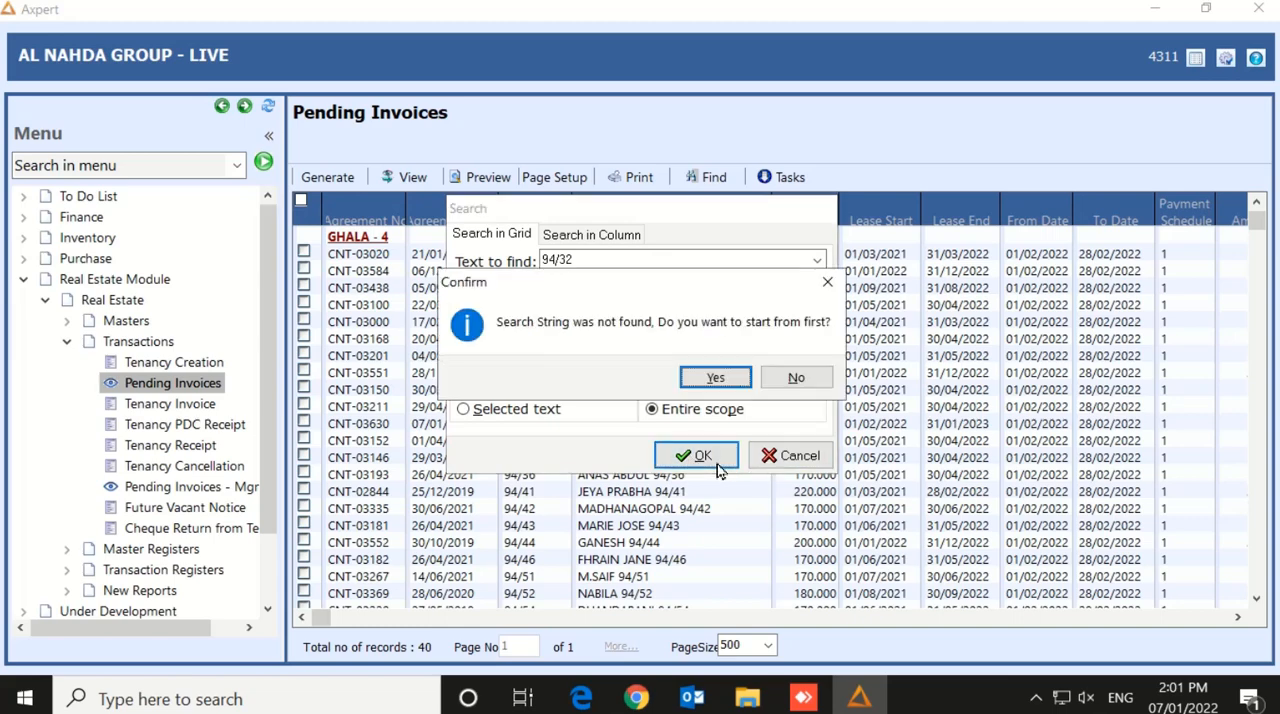
{"action": "left_click", "coordinate": [795, 380]}
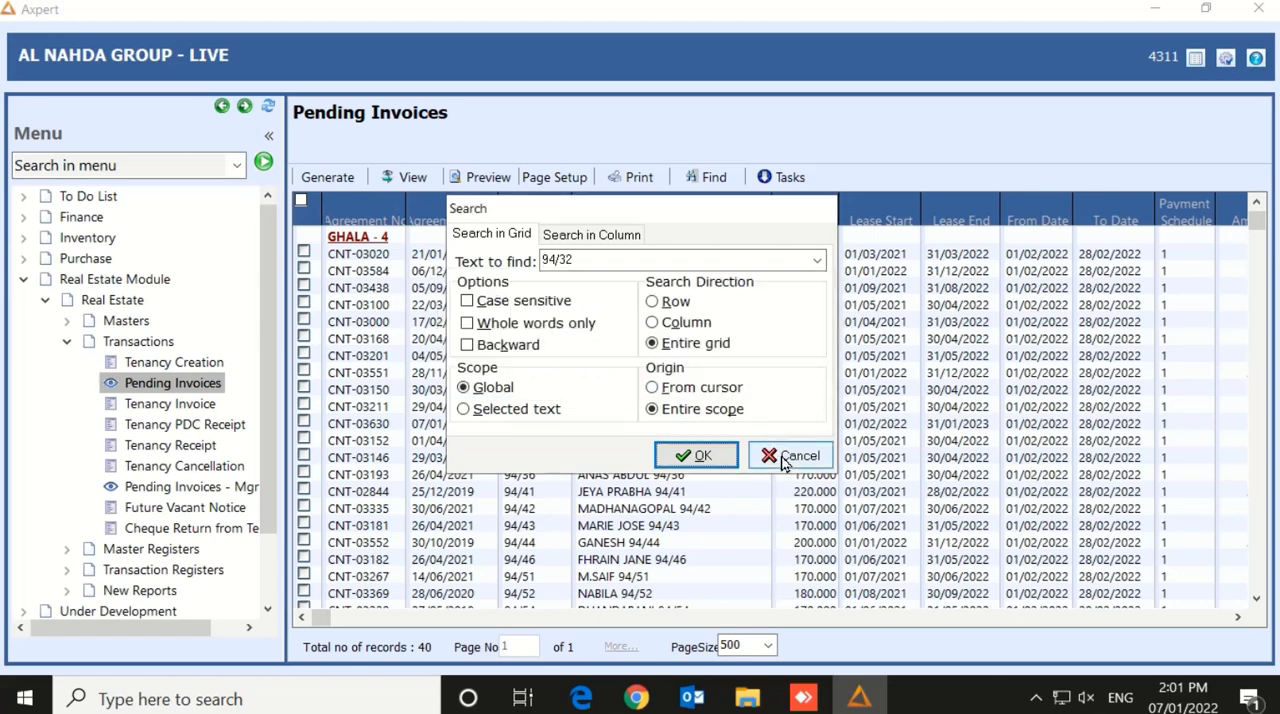
{"action": "left_click", "coordinate": [783, 457]}
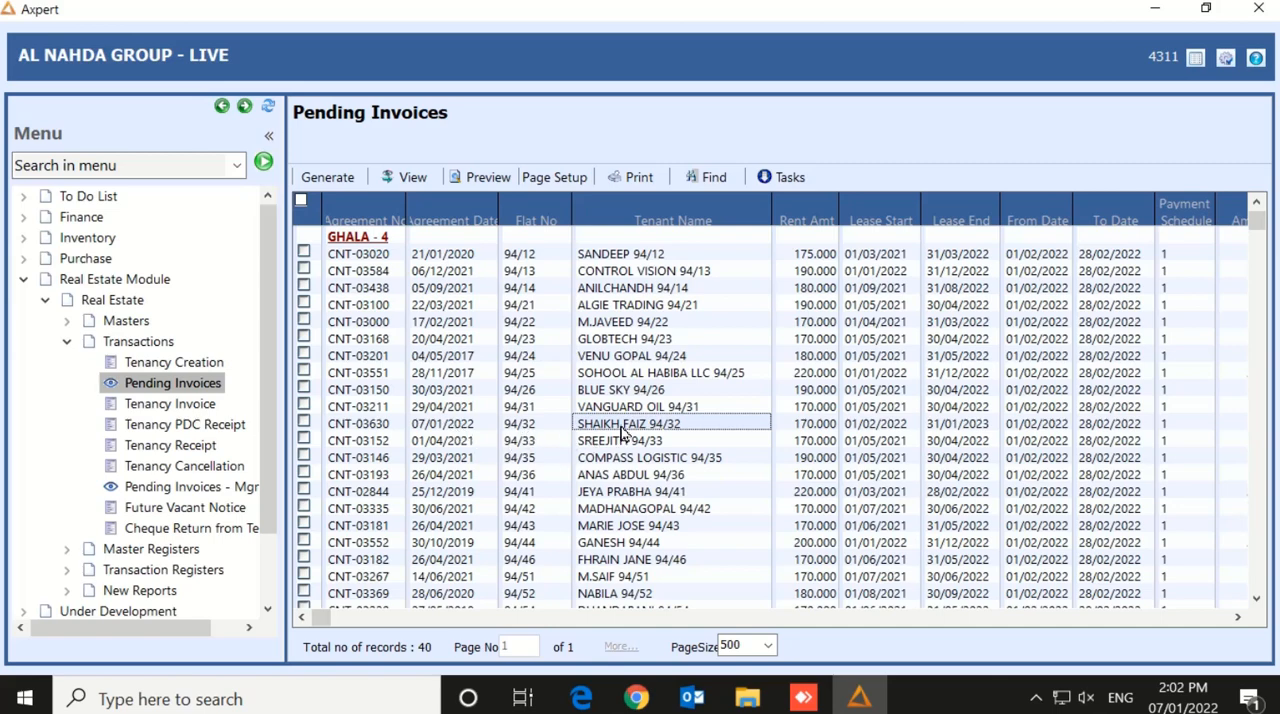
Check the rent amount, lease start and end, and billing period dates in the row for flat 94/32
{"action": "left_click", "coordinate": [808, 425]}
{"action": "left_click", "coordinate": [875, 430]}
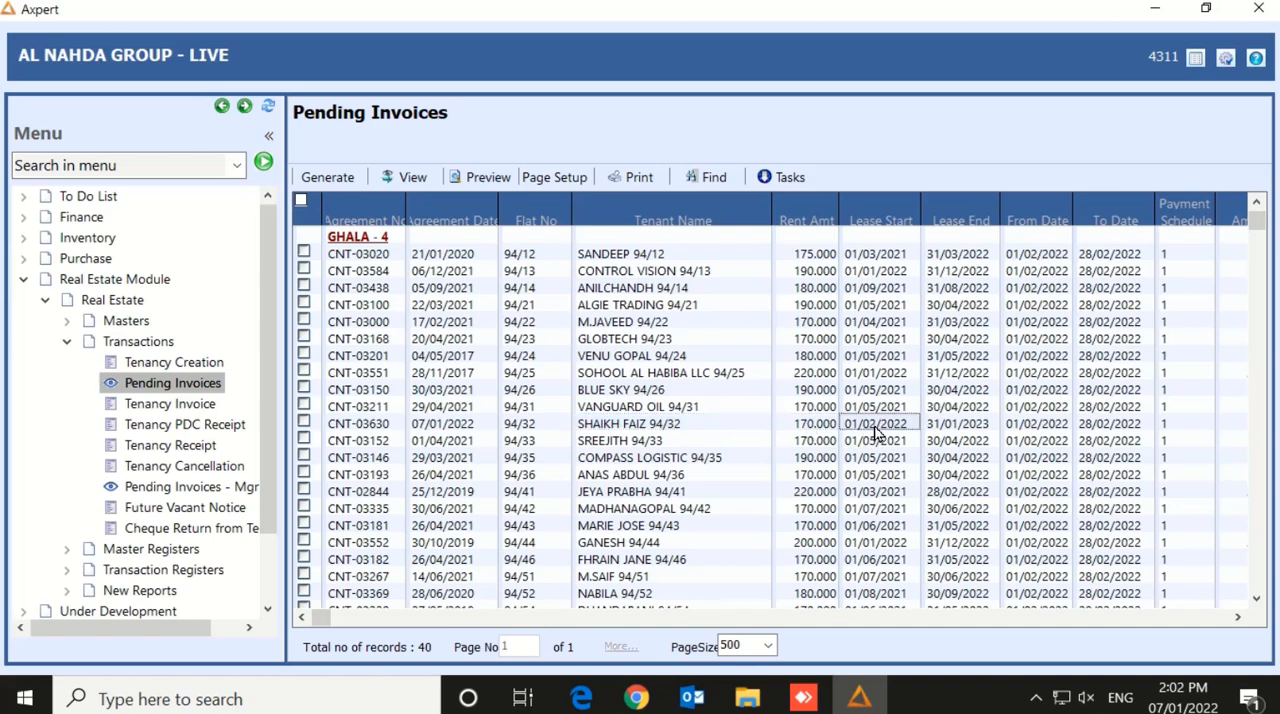
{"action": "left_click", "coordinate": [957, 428]}
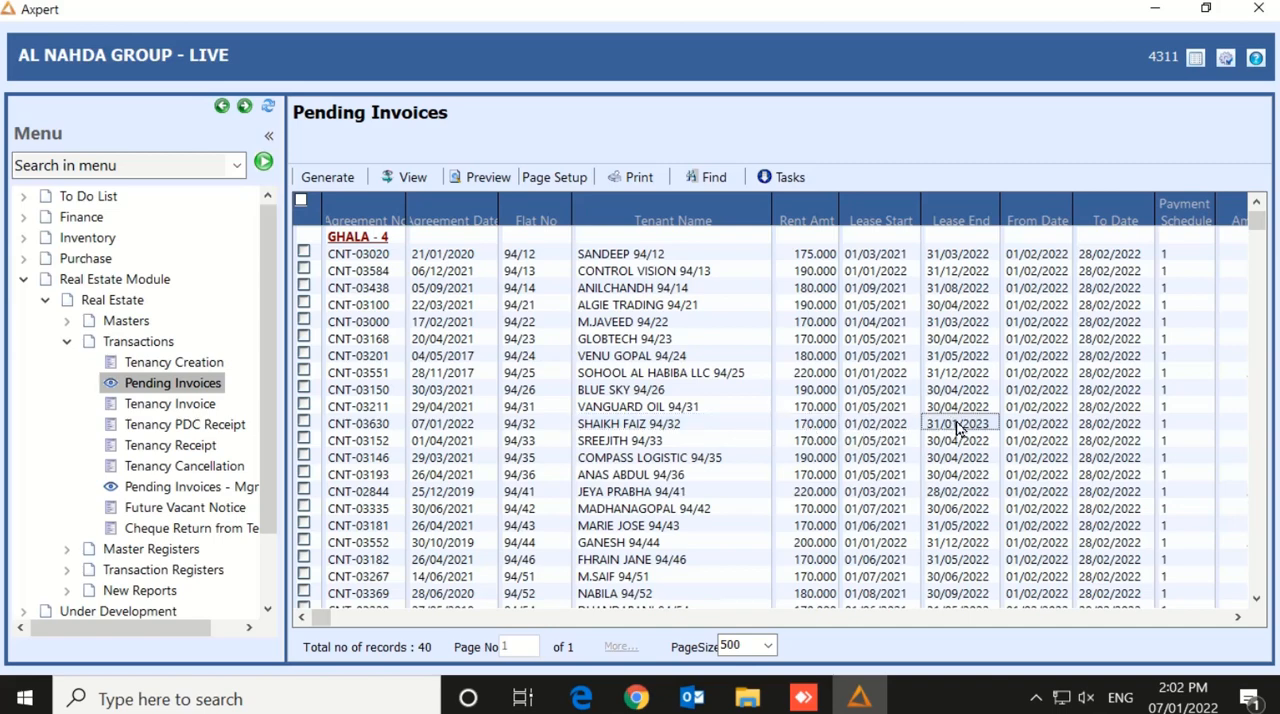
{"action": "left_click", "coordinate": [1027, 430]}
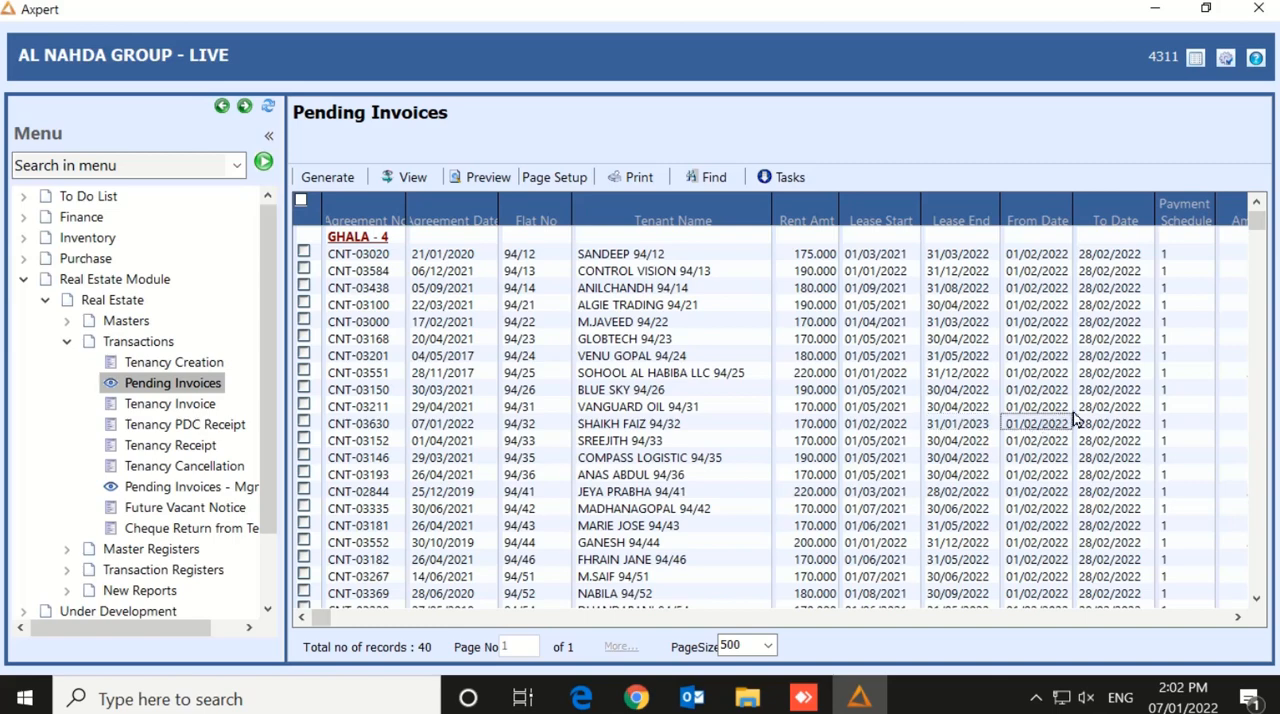
{"action": "left_click", "coordinate": [1108, 428]}
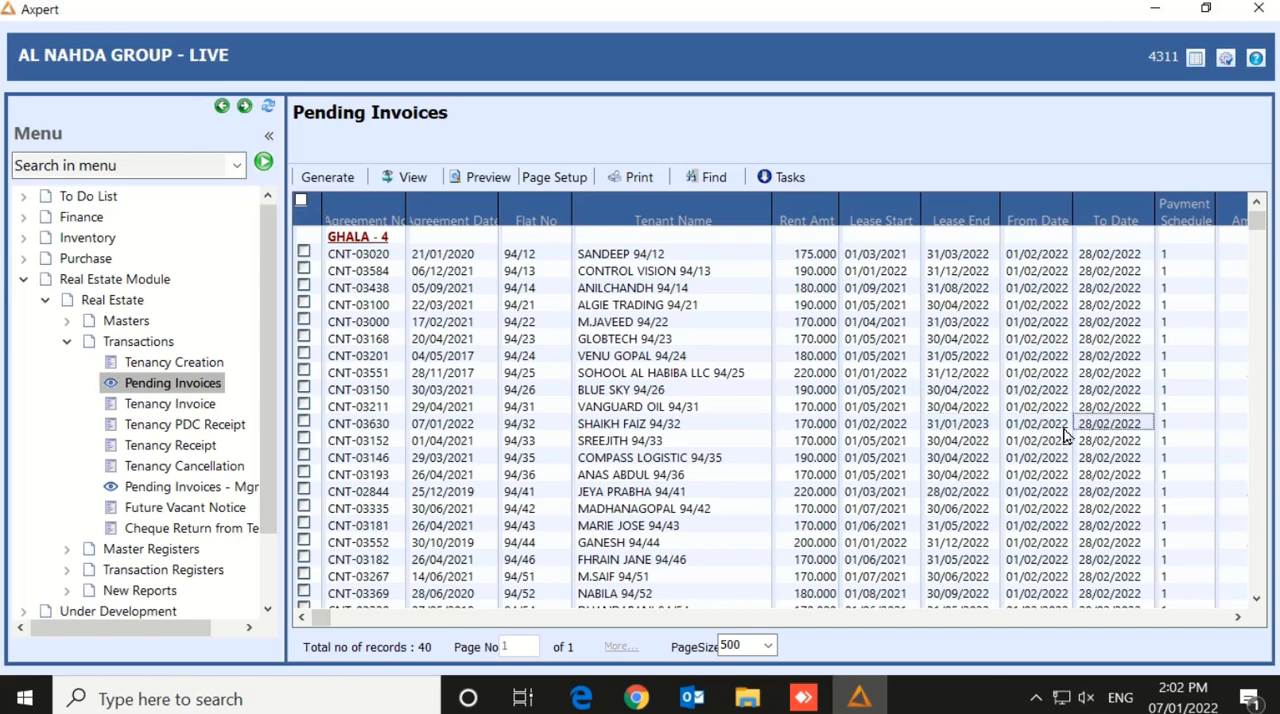
{"action": "left_click", "coordinate": [1063, 428]}
{"action": "left_click", "coordinate": [1098, 428]}
Reopen the report parameters to check the As On Date and Invoice Date, closing them without changes
{"action": "left_click", "coordinate": [790, 182]}
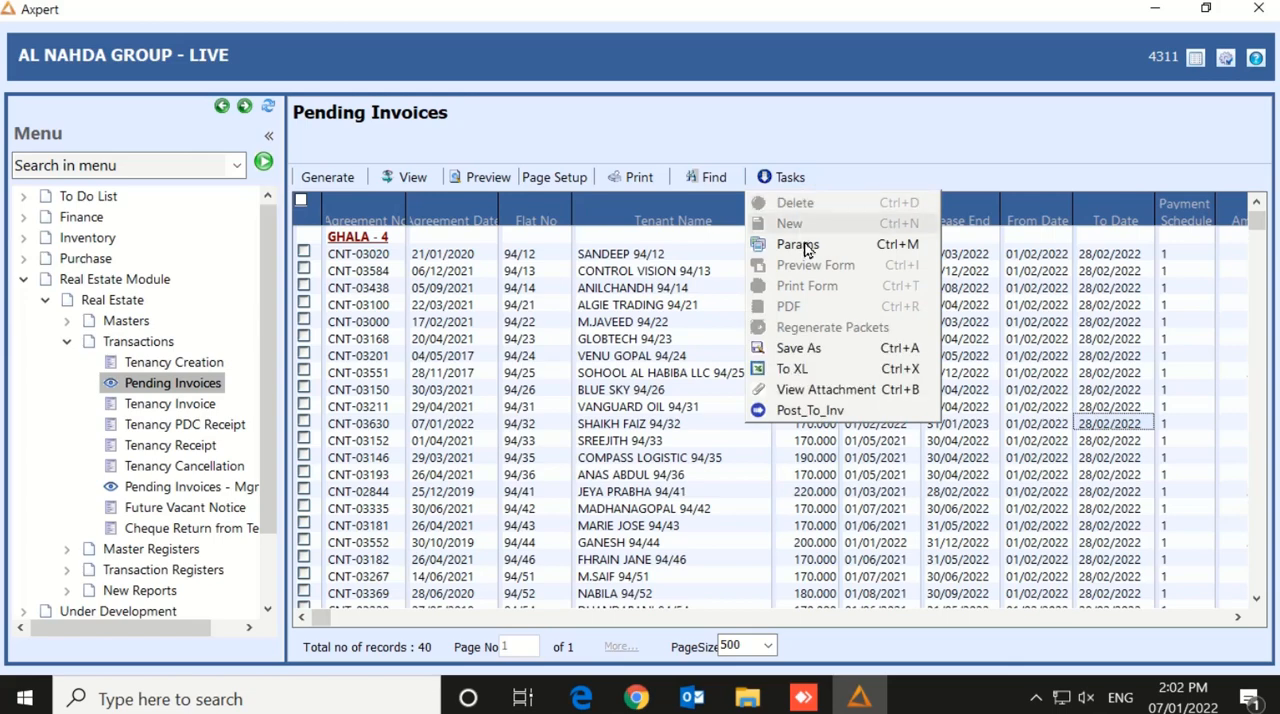
{"action": "left_click", "coordinate": [807, 245]}
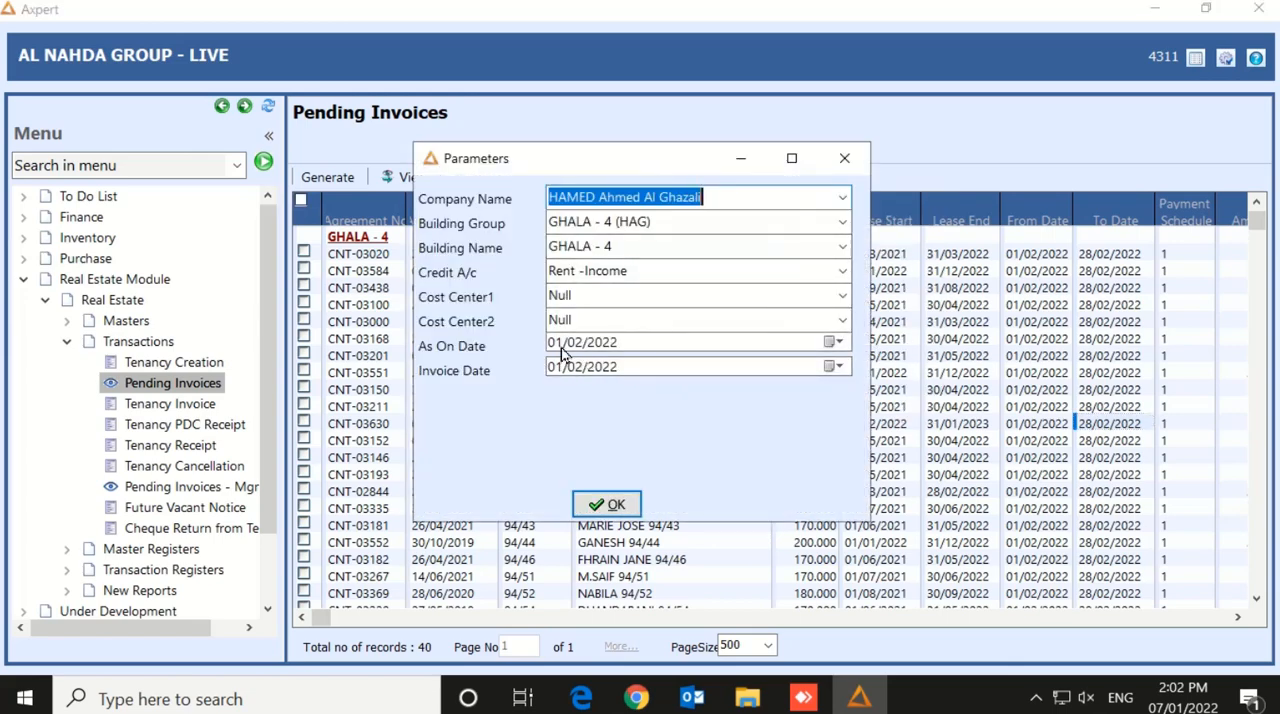
{"action": "left_click", "coordinate": [844, 164]}
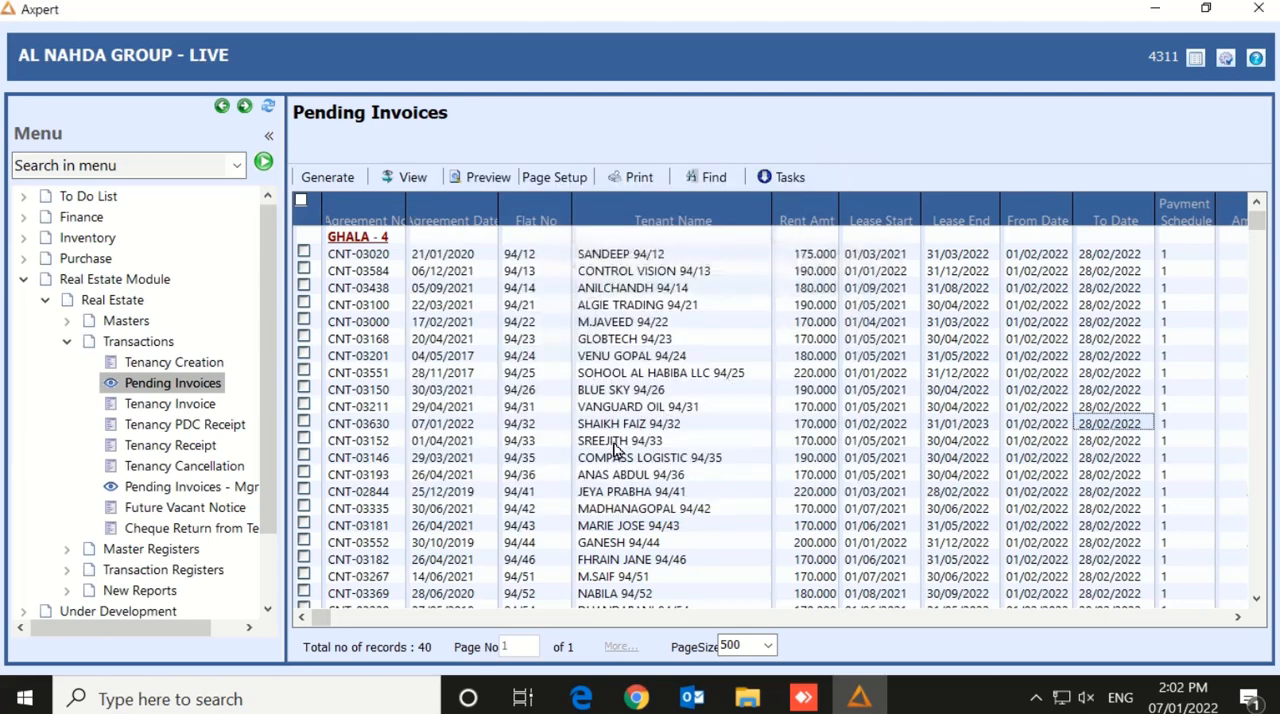
Generate the pending invoice for flat 94/32 only, refresh the list and check the rows around that flat
{"action": "left_click", "coordinate": [304, 422]}
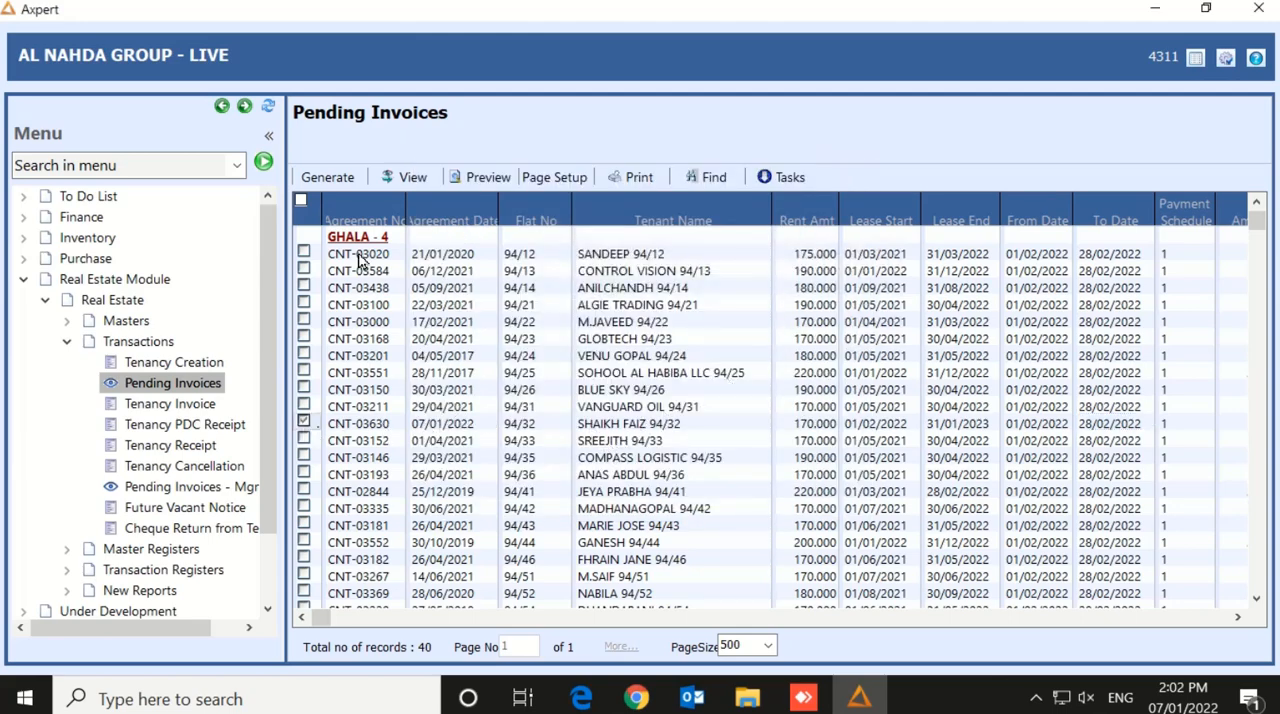
{"action": "left_click", "coordinate": [327, 179]}
{"action": "left_click", "coordinate": [268, 107]}
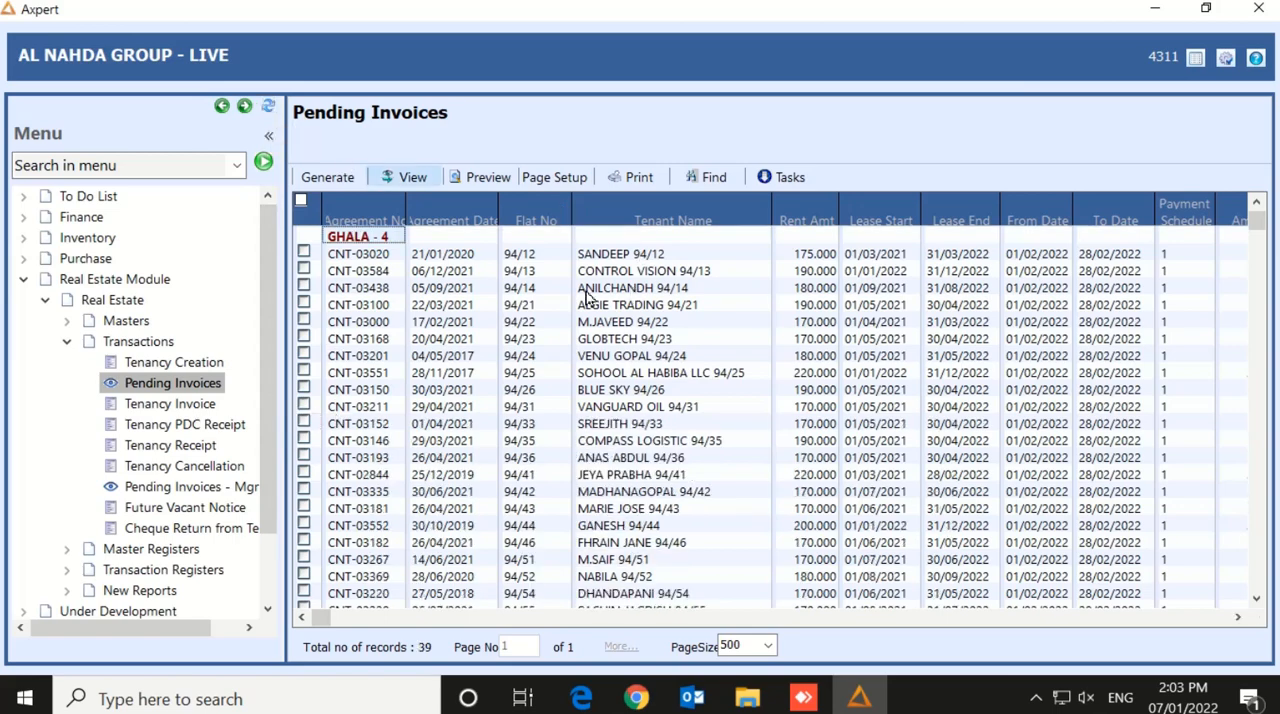
{"action": "left_click", "coordinate": [529, 409]}
{"action": "left_click", "coordinate": [529, 426]}
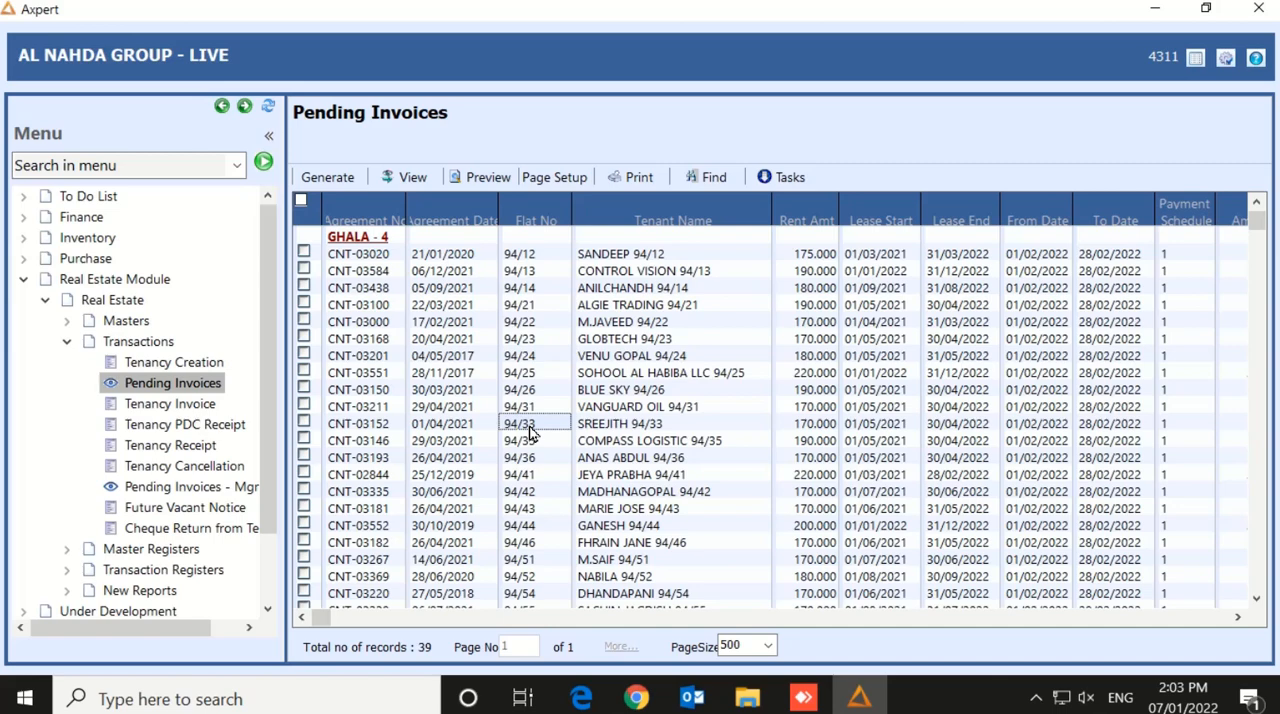
Search the Tenancy Invoice records by tenant for 94/32 in an enlarged search window
{"action": "left_click", "coordinate": [172, 413]}
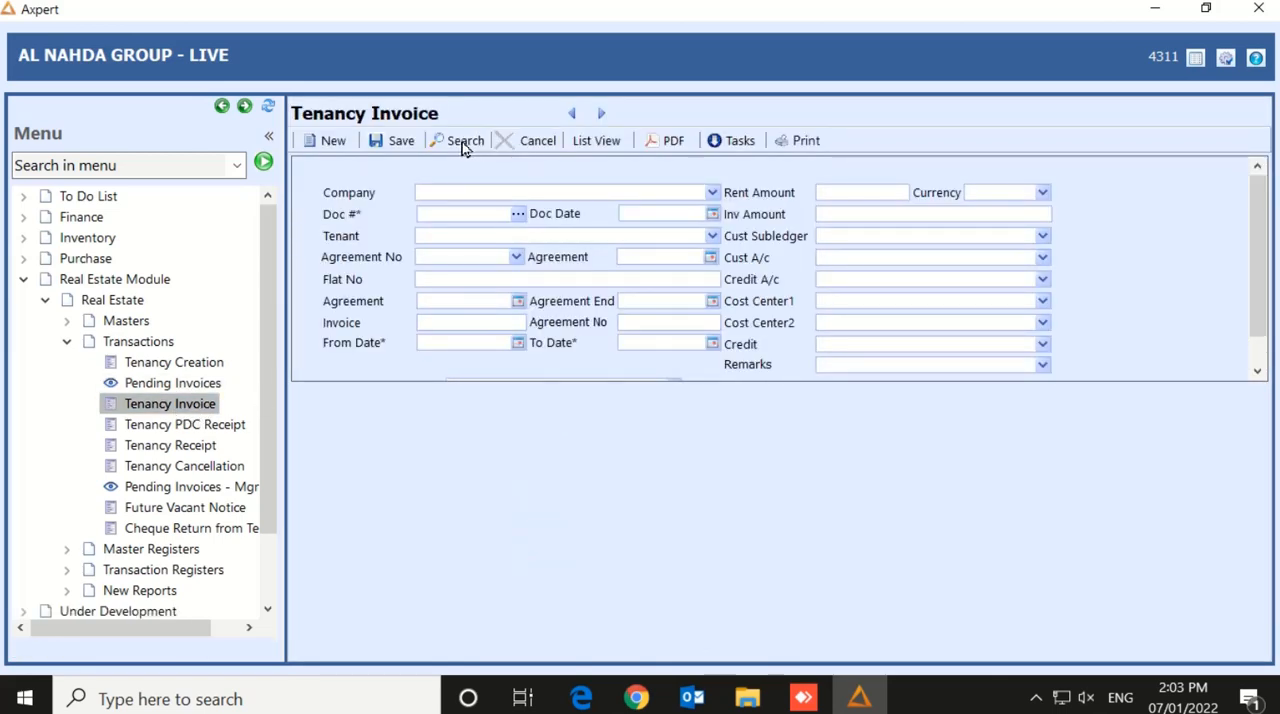
{"action": "left_click", "coordinate": [459, 143]}
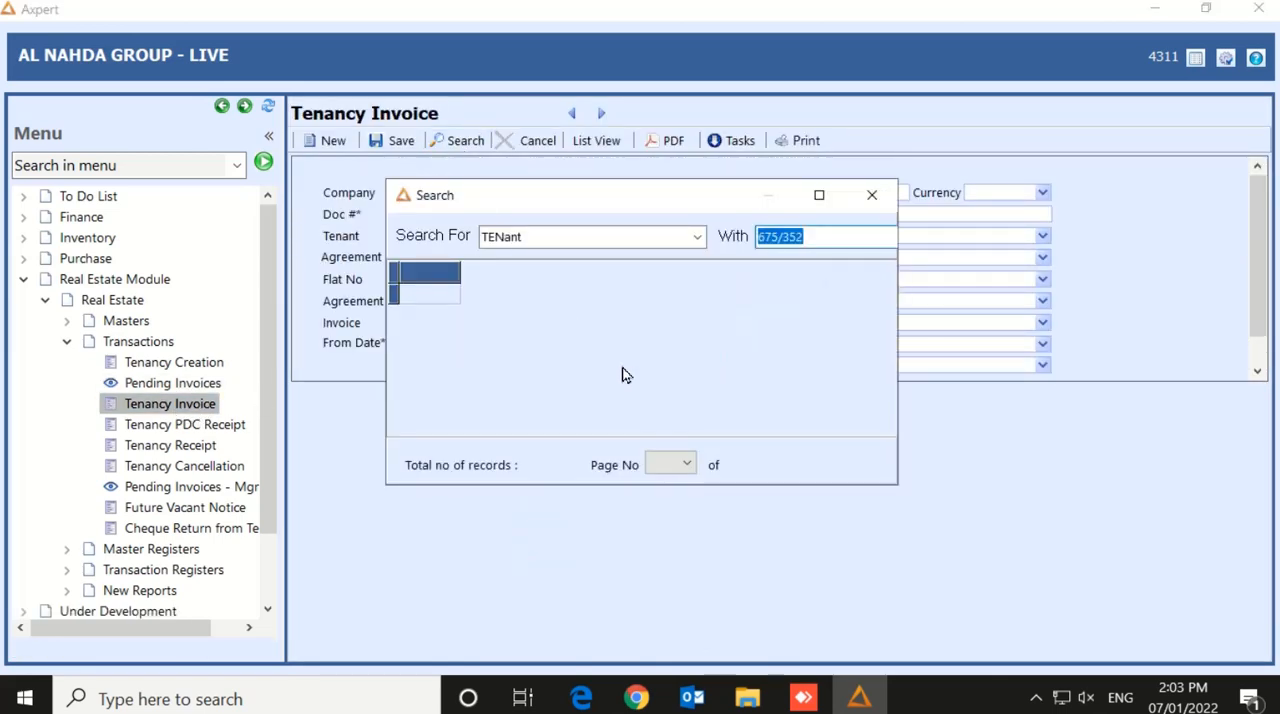
{"action": "type", "text": "94/32"}
{"action": "left_click", "coordinate": [817, 195]}
{"action": "left_click", "coordinate": [577, 58]}
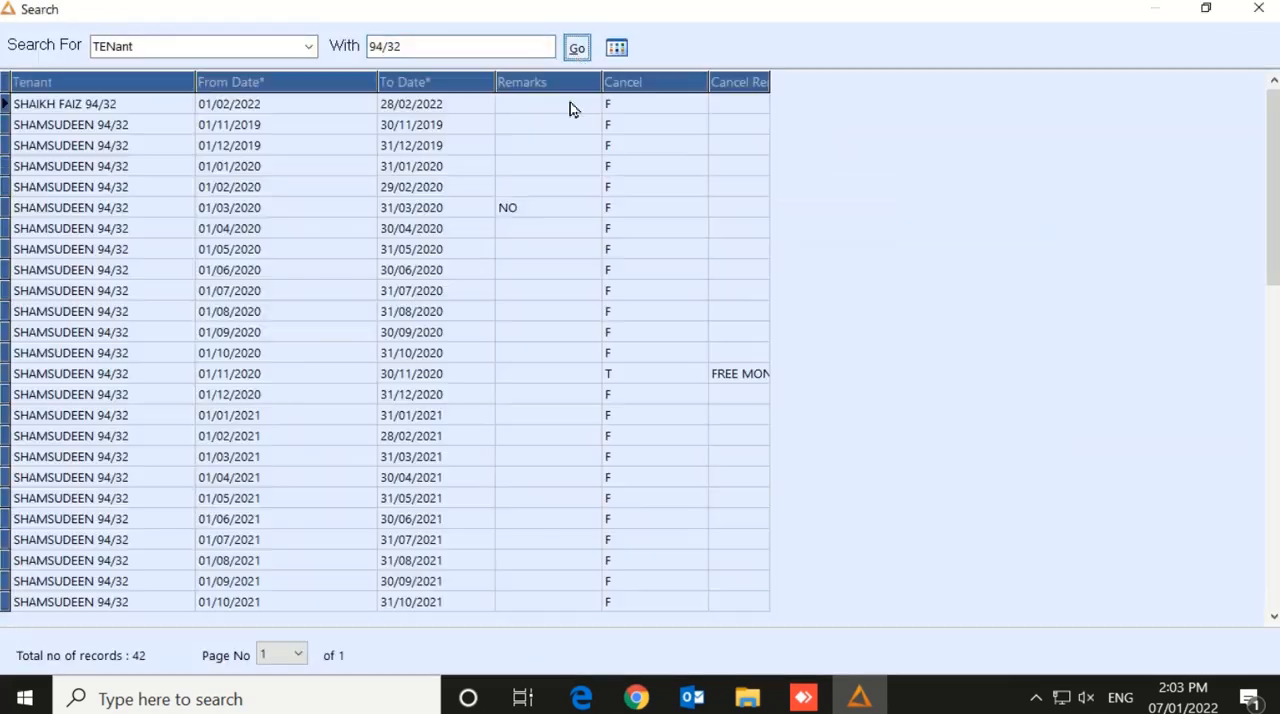
Look through the tenants and billing periods in the search results for 94/32
{"action": "left_click", "coordinate": [110, 424]}
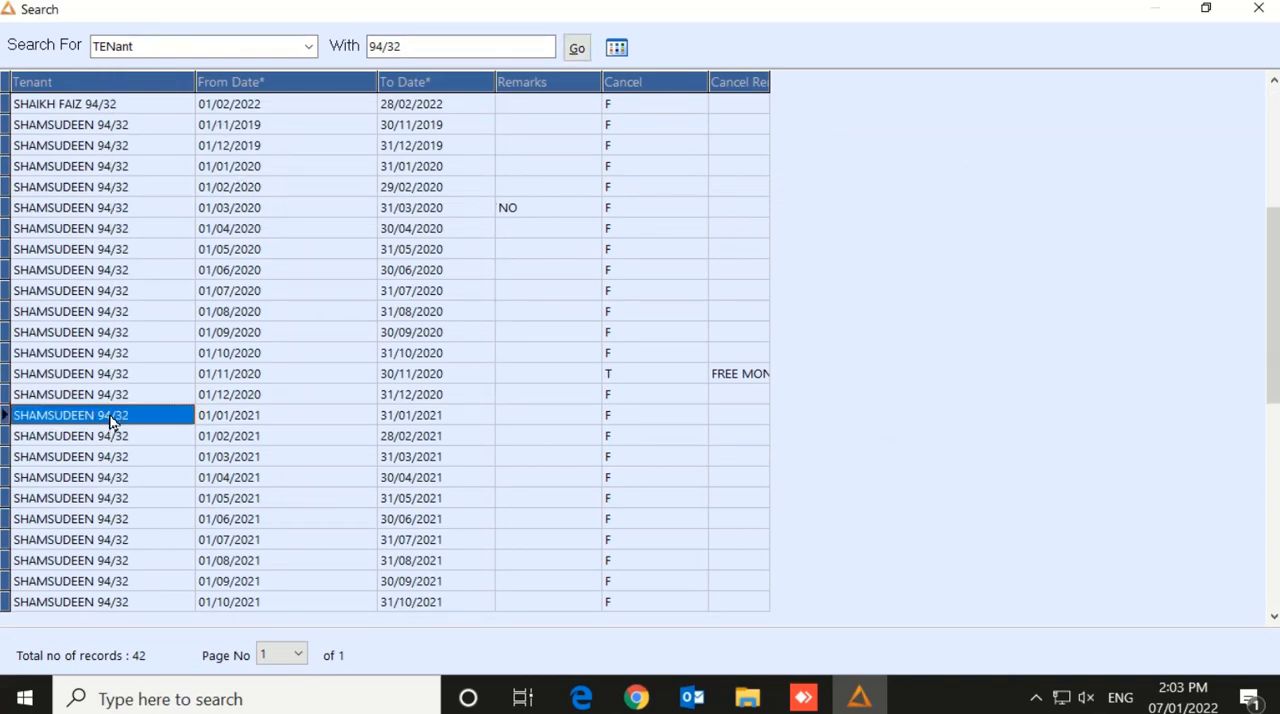
{"action": "key", "text": "Down"}
{"action": "key", "text": "Down"}
{"action": "key", "text": "Down"}
{"action": "key", "text": "Down"}
{"action": "key", "text": "Down"}
{"action": "key", "text": "Down"}
{"action": "key", "text": "Down"}
{"action": "key", "text": "Down"}
{"action": "key", "text": "Down"}
{"action": "key", "text": "Down"}
{"action": "key", "text": "Down"}
{"action": "key", "text": "Down"}
{"action": "key", "text": "Down"}
{"action": "key", "text": "Down"}
{"action": "key", "text": "Down"}
{"action": "key", "text": "Down"}
{"action": "key", "text": "Down"}
{"action": "key", "text": "Down"}
{"action": "key", "text": "Down"}
{"action": "key", "text": "Down"}
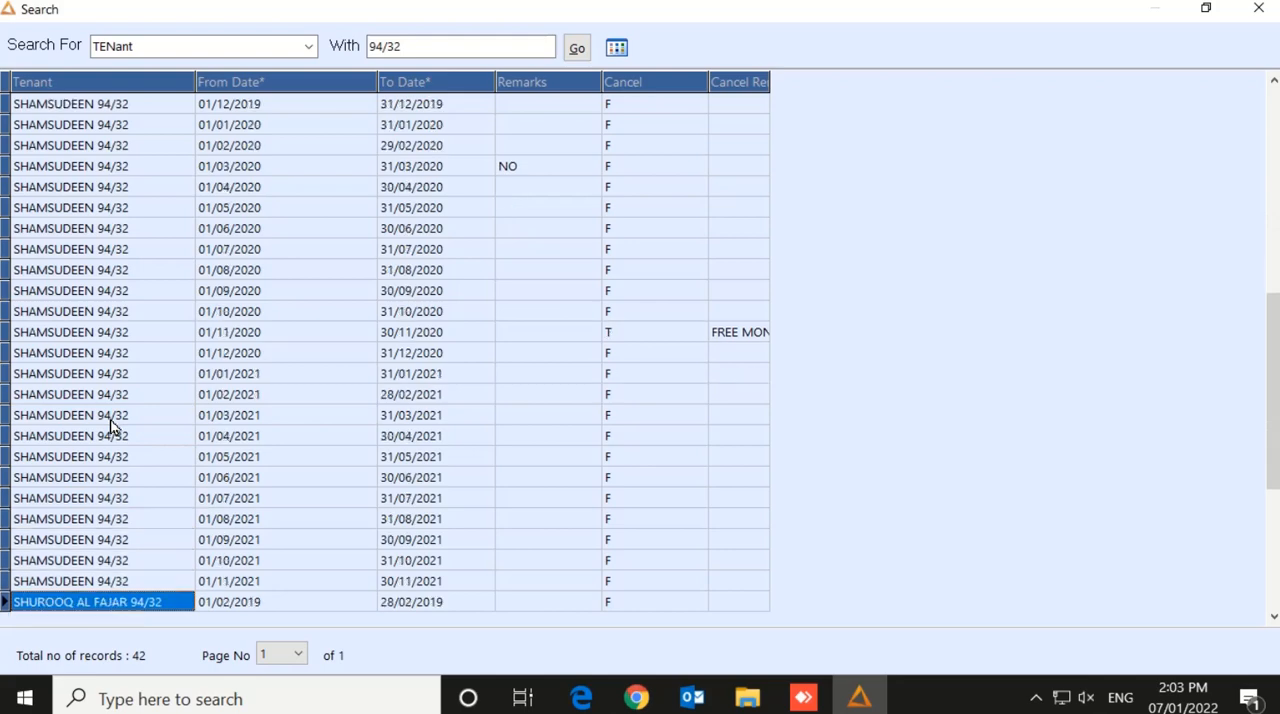
{"action": "key", "text": "Down"}
{"action": "key", "text": "Down"}
{"action": "key", "text": "Down"}
{"action": "key", "text": "Down"}
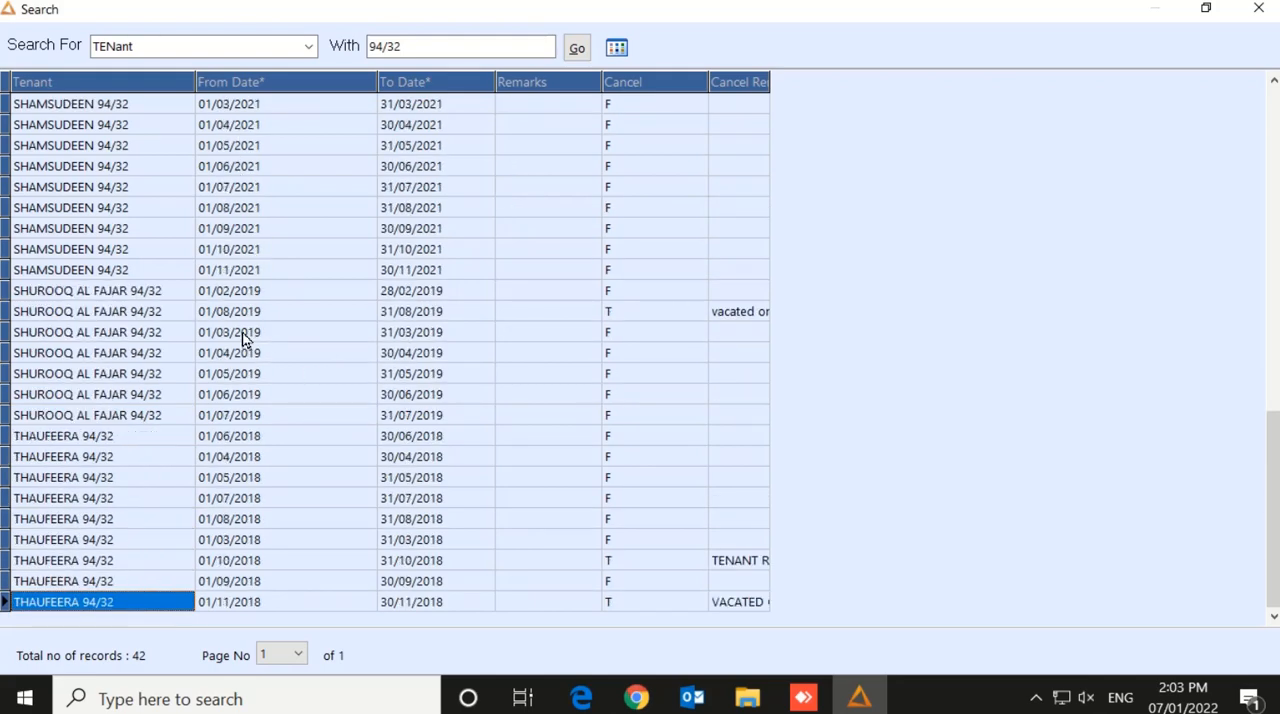
{"action": "key", "text": "Up"}
{"action": "key", "text": "Up"}
{"action": "key", "text": "Up"}
{"action": "key", "text": "Up"}
{"action": "key", "text": "Up"}
{"action": "key", "text": "Up"}
{"action": "key", "text": "Up"}
{"action": "key", "text": "Up"}
{"action": "key", "text": "Up"}
{"action": "key", "text": "Up"}
{"action": "key", "text": "Up"}
{"action": "key", "text": "Up"}
{"action": "key", "text": "Up"}
{"action": "key", "text": "Up"}
{"action": "key", "text": "Up"}
{"action": "key", "text": "Up"}
{"action": "key", "text": "Up"}
{"action": "key", "text": "Up"}
{"action": "key", "text": "Up"}
{"action": "key", "text": "Up"}
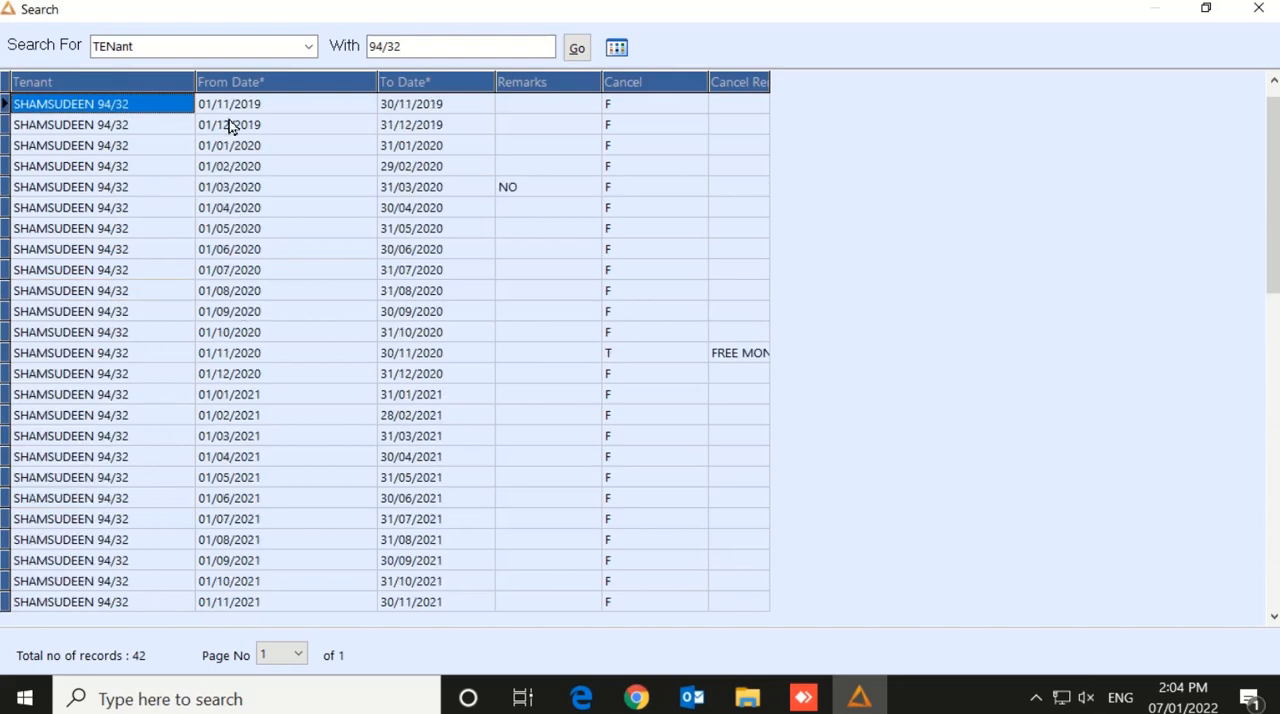
Sort the search results by From Date ascending and open the invoice for the period 01/02/2022 to 28/02/2022
{"action": "right_click", "coordinate": [240, 87]}
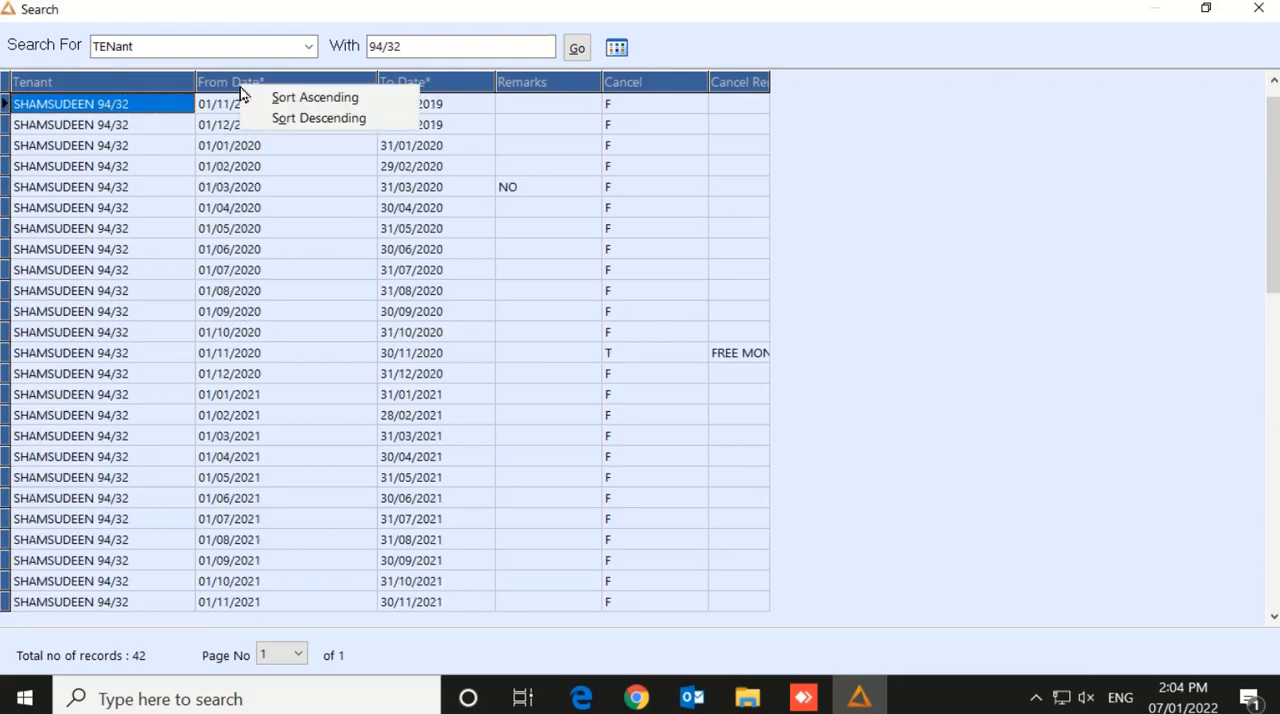
{"action": "left_click", "coordinate": [304, 99]}
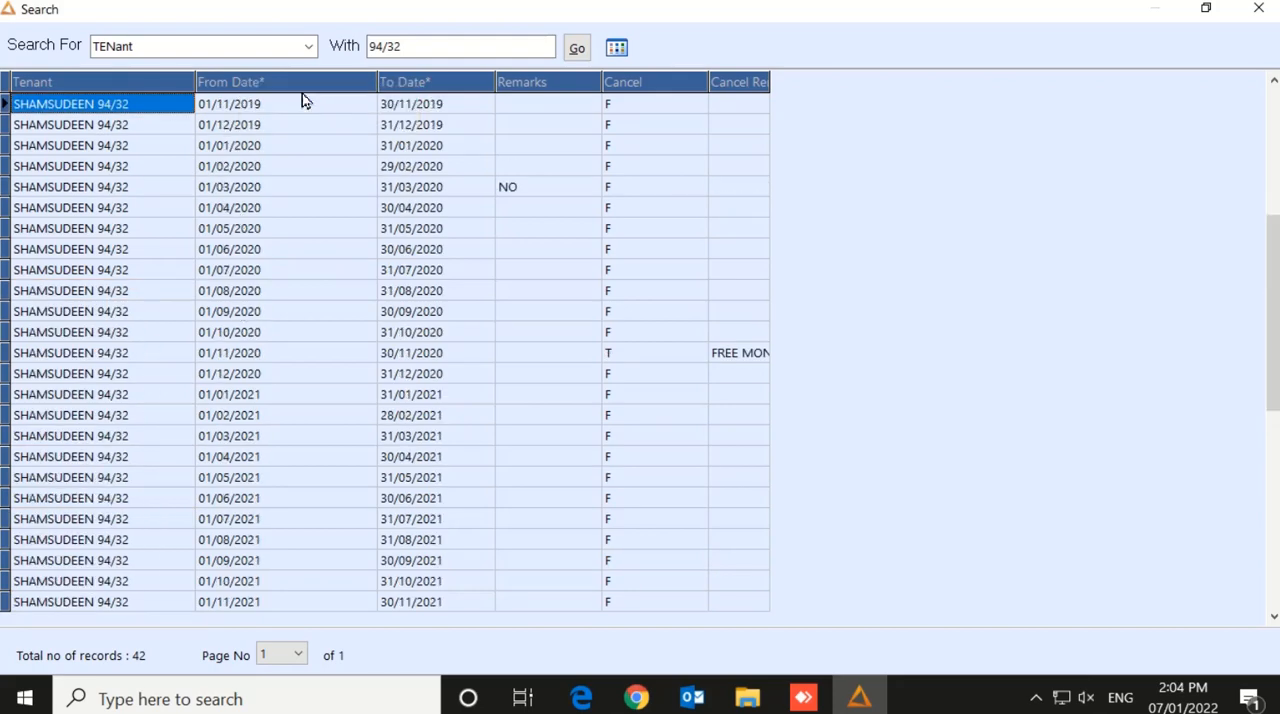
{"action": "left_click", "coordinate": [282, 294]}
{"action": "key", "text": "Down"}
{"action": "key", "text": "Down"}
{"action": "key", "text": "Down"}
{"action": "key", "text": "Down"}
{"action": "key", "text": "Down"}
{"action": "key", "text": "Down"}
{"action": "key", "text": "Down"}
{"action": "key", "text": "Down"}
{"action": "key", "text": "Down"}
{"action": "key", "text": "Down"}
{"action": "key", "text": "Down"}
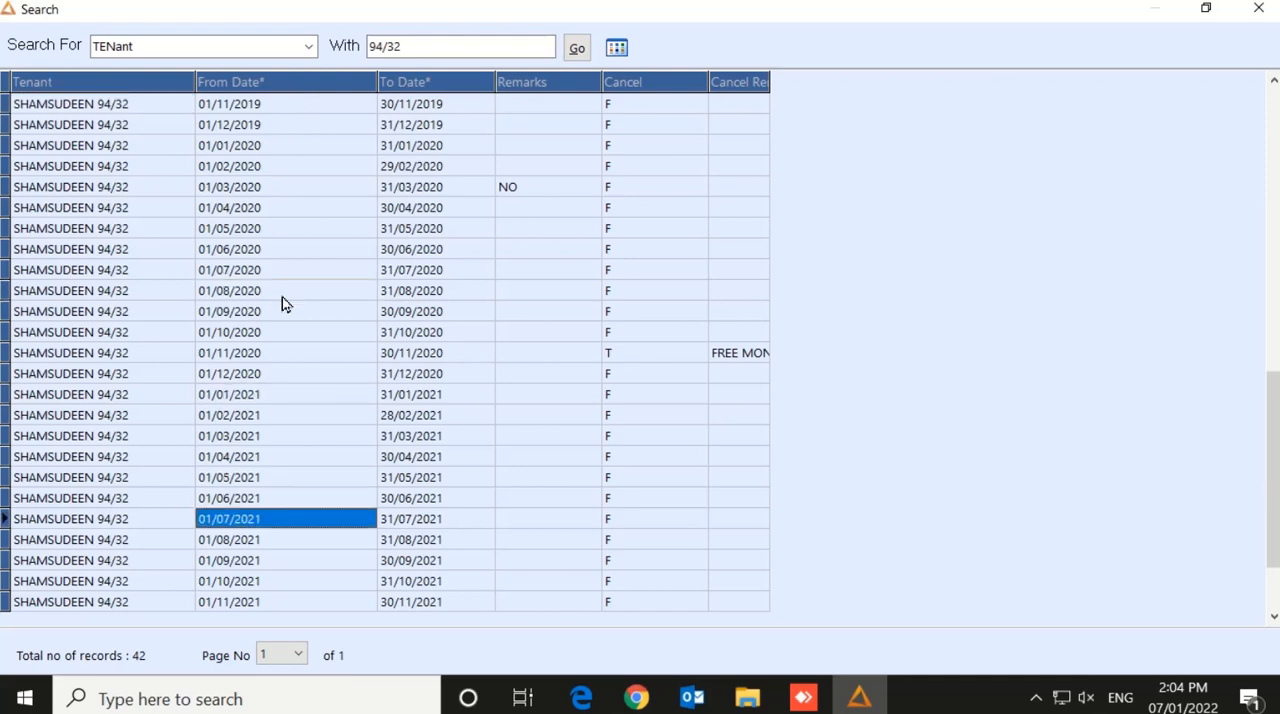
{"action": "key", "text": "Down"}
{"action": "key", "text": "Down"}
{"action": "key", "text": "Down"}
{"action": "key", "text": "Down"}
{"action": "key", "text": "Down"}
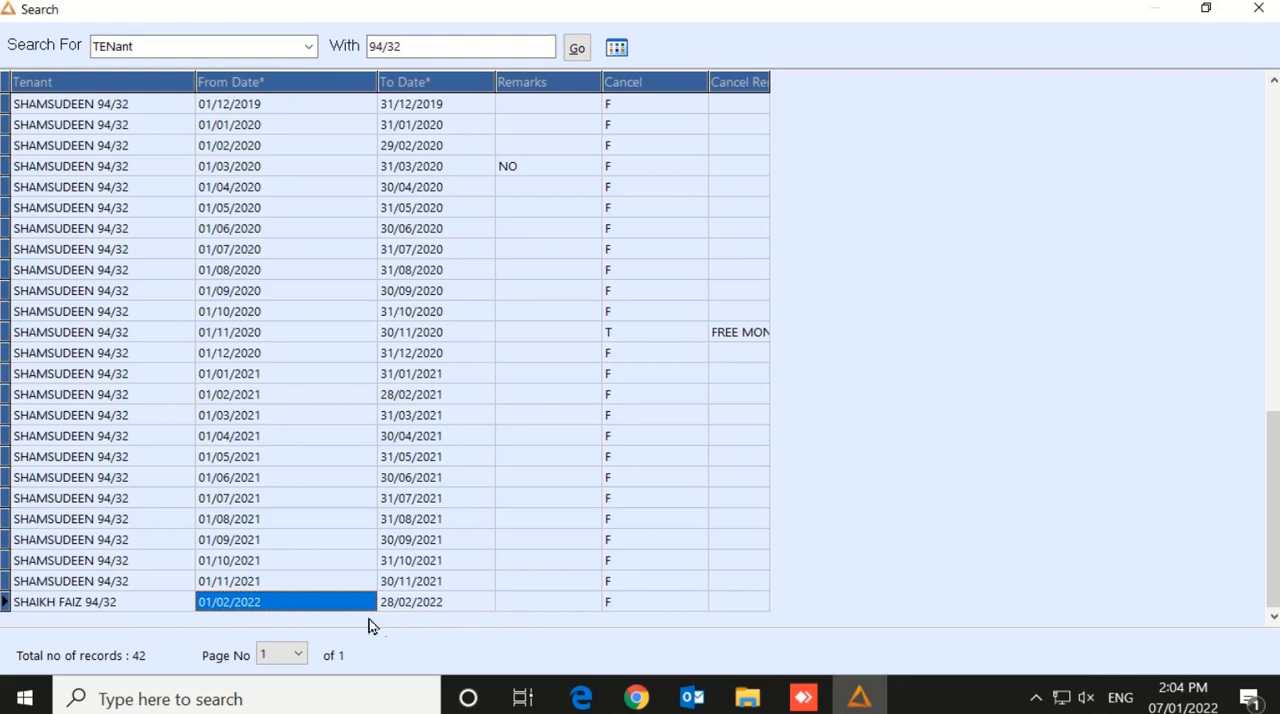
{"action": "double_click", "coordinate": [424, 604]}
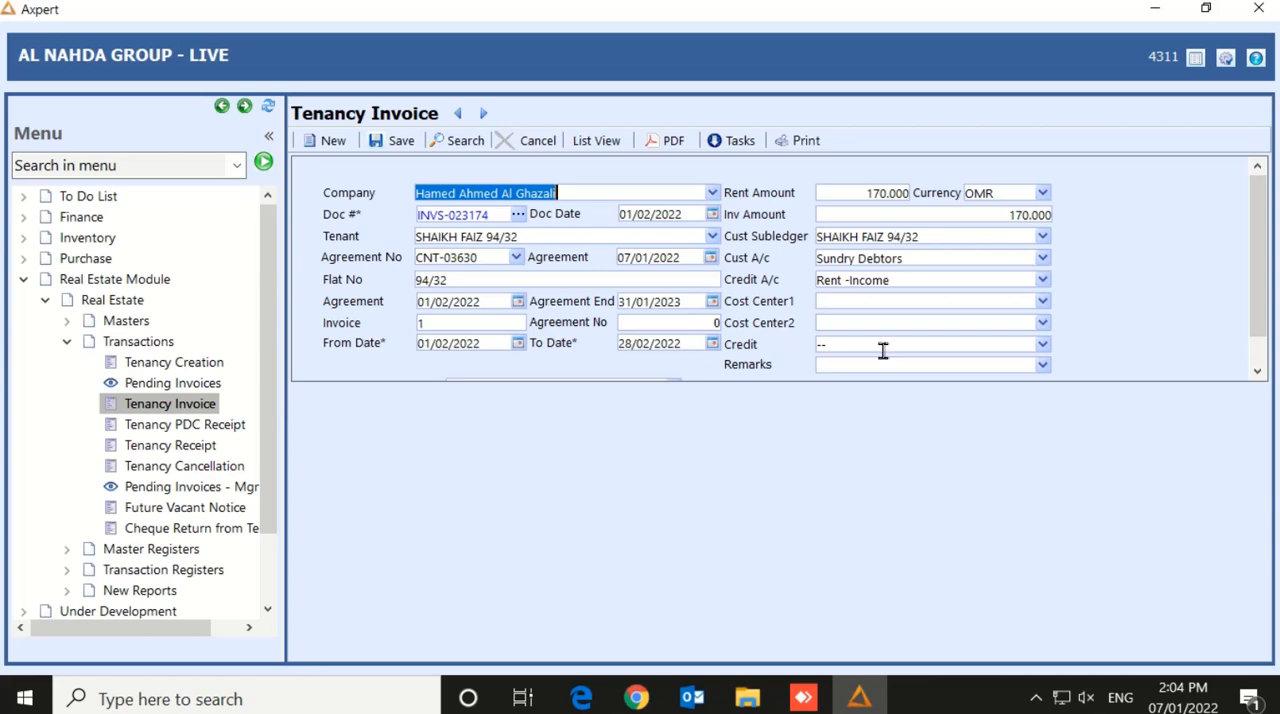
Open the Tenancy Receipt form
{"action": "left_click", "coordinate": [170, 445]}
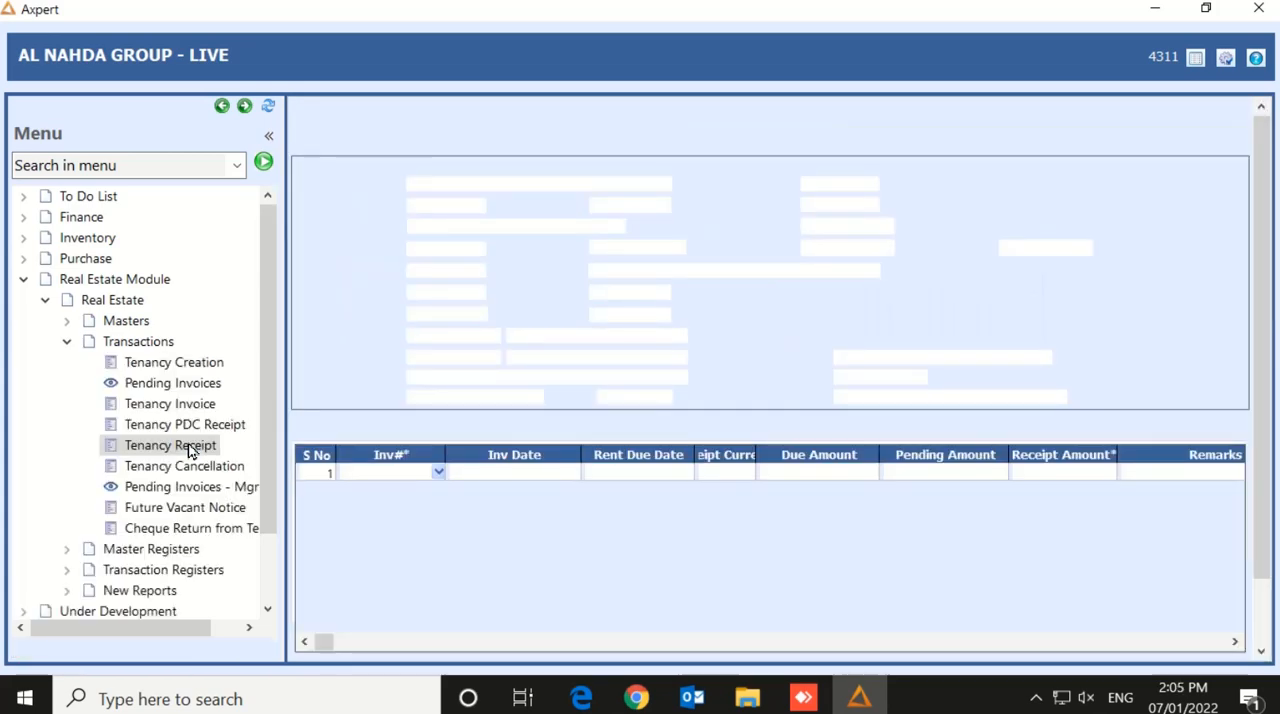